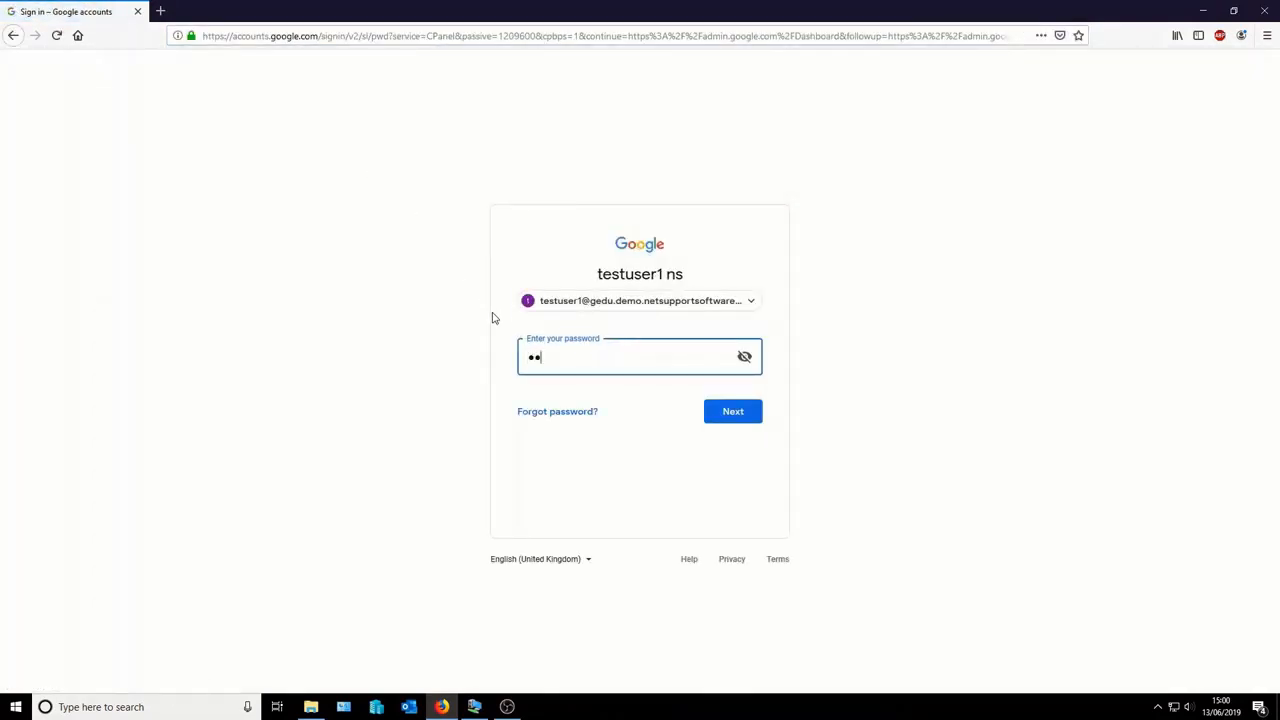
# - Submit the admin password and decline saving the login in Firefox
pyautogui.press('Return')
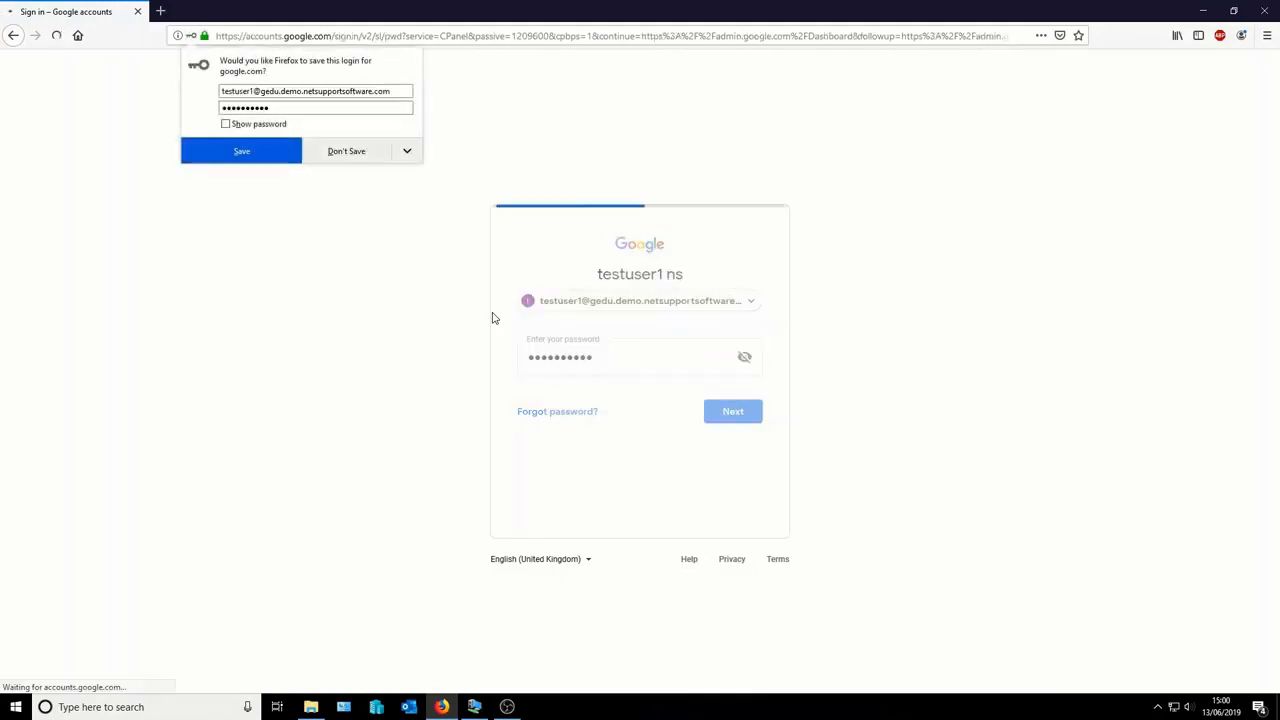
pyautogui.click(355, 152)
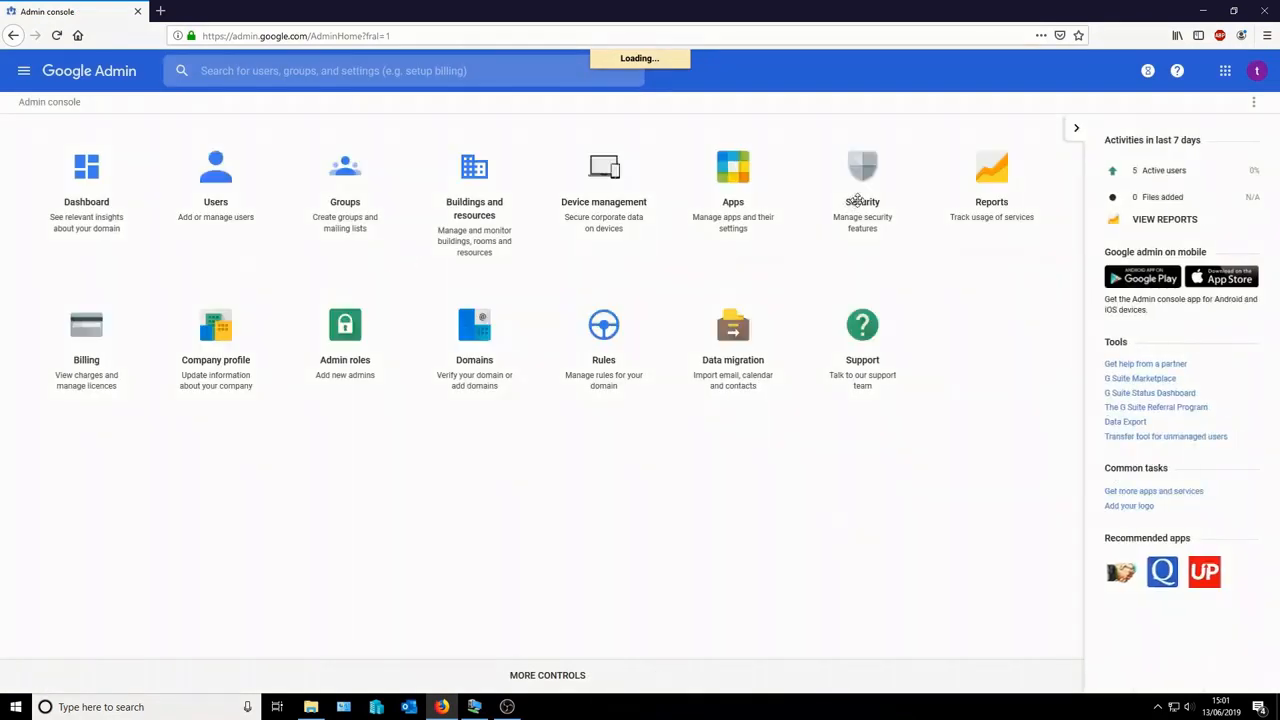
# - Confirm Enable API access is on under Security > API reference, then sign out of Google Admin
pyautogui.click(856, 272)
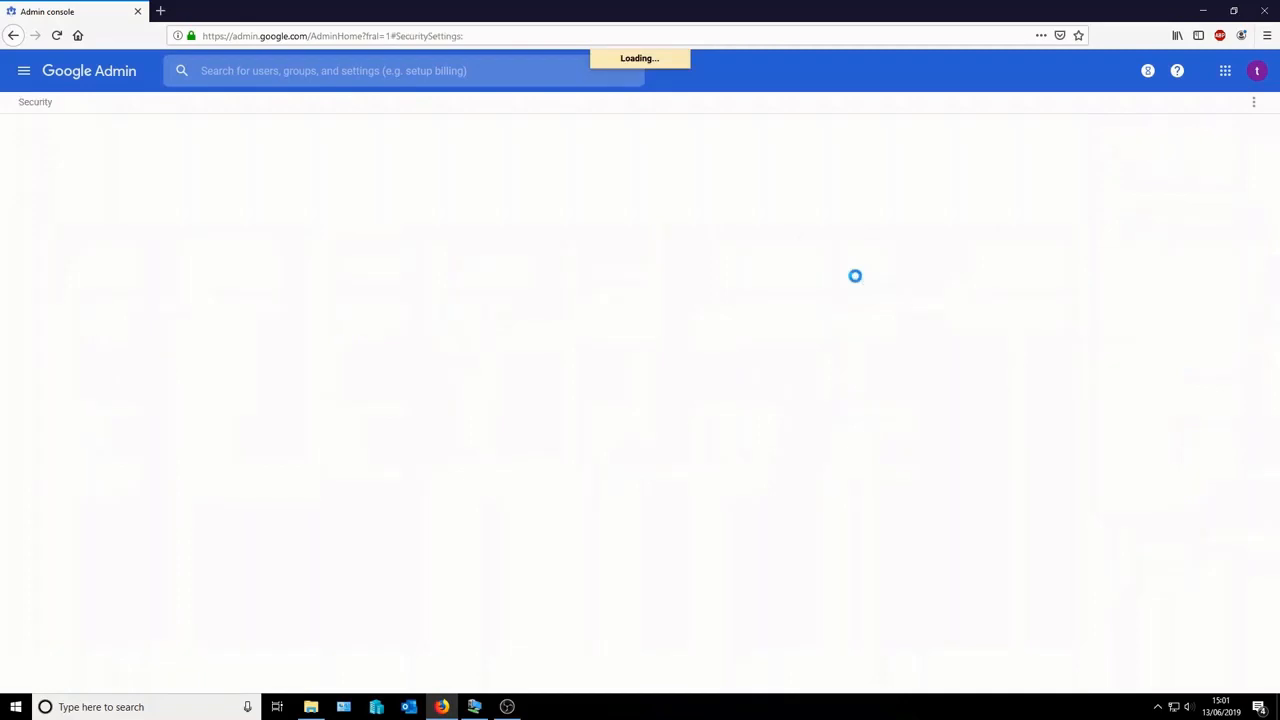
pyautogui.scroll(-3, 591, 400)
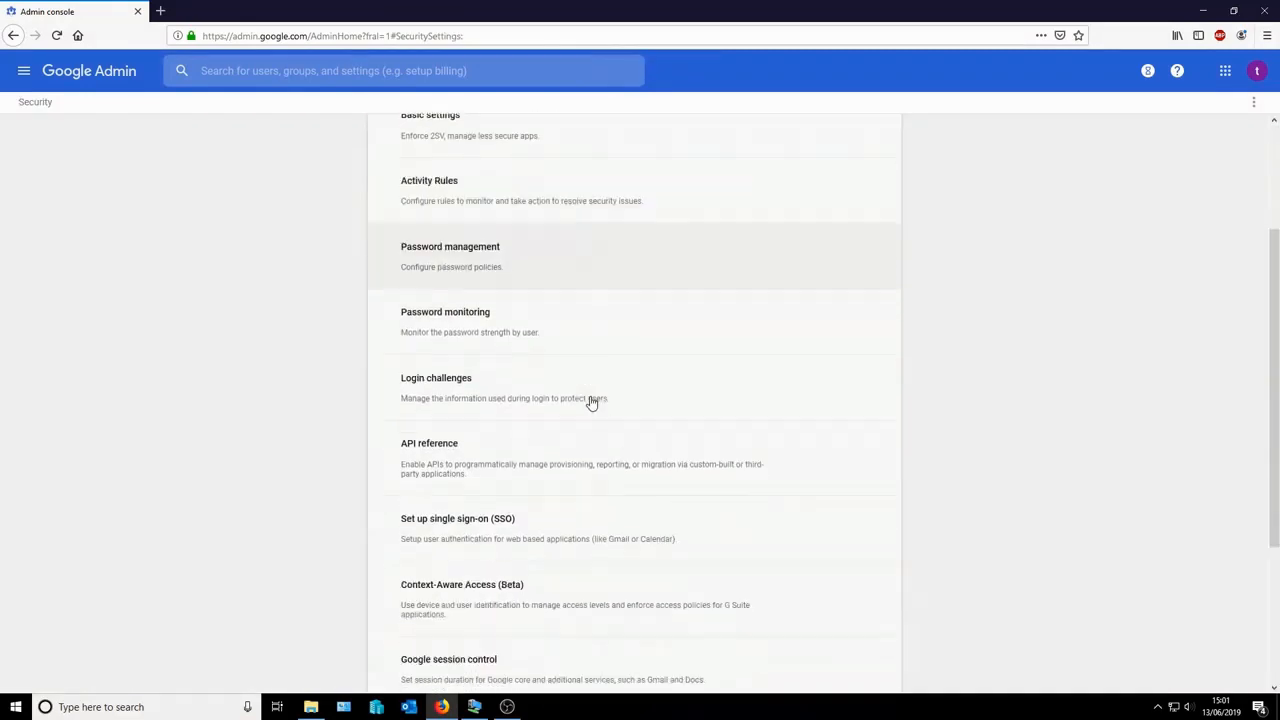
pyautogui.scroll(-1, 591, 400)
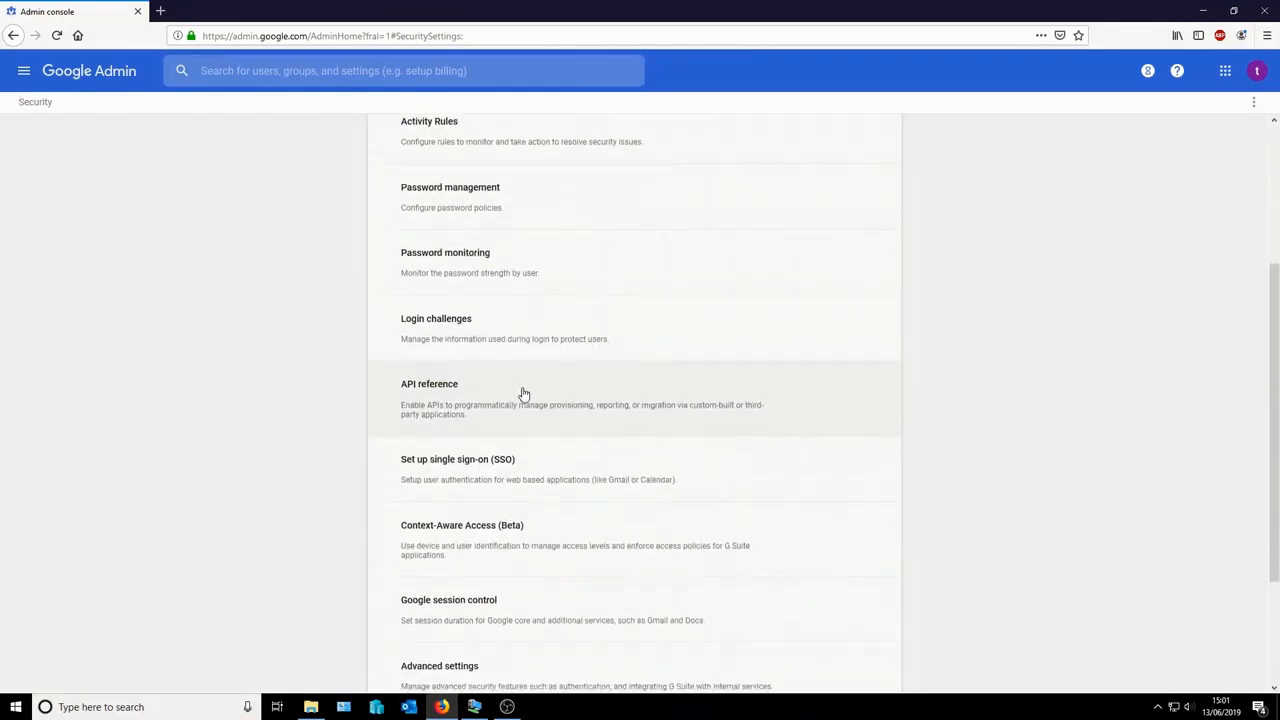
pyautogui.click(449, 391)
pyautogui.scroll(-2, 450, 392)
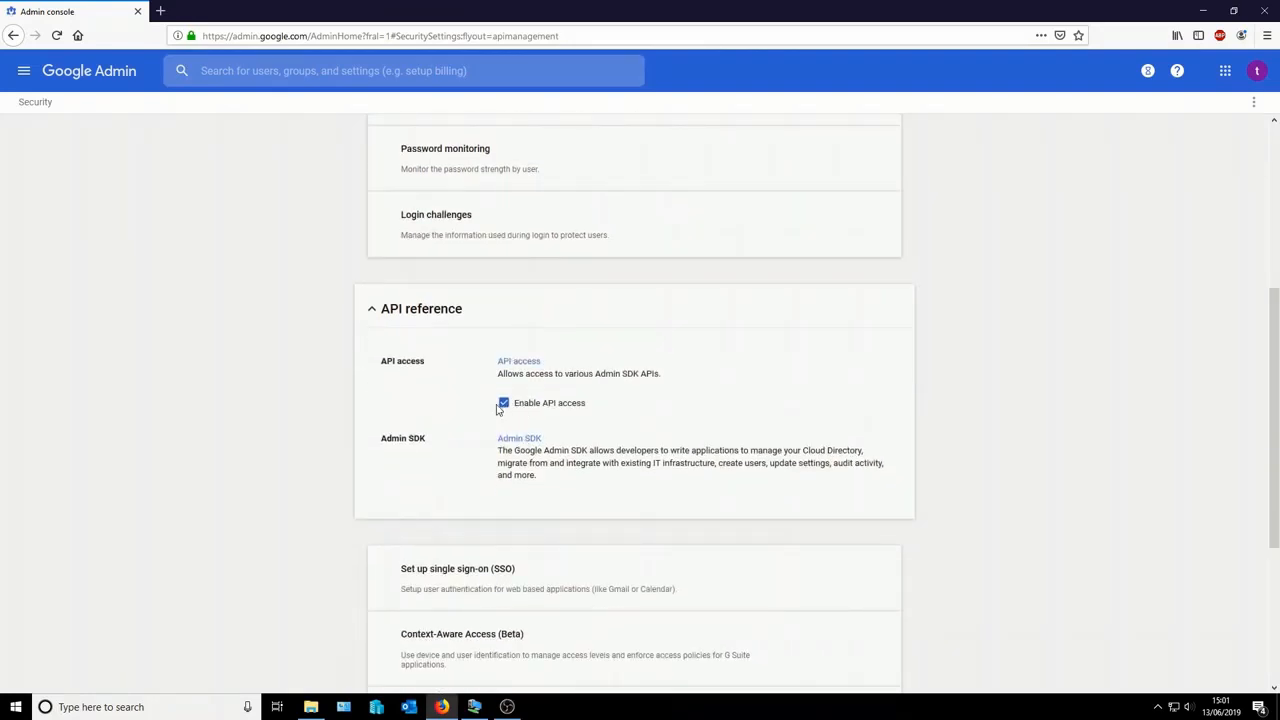
pyautogui.click(1256, 71)
pyautogui.click(1234, 229)
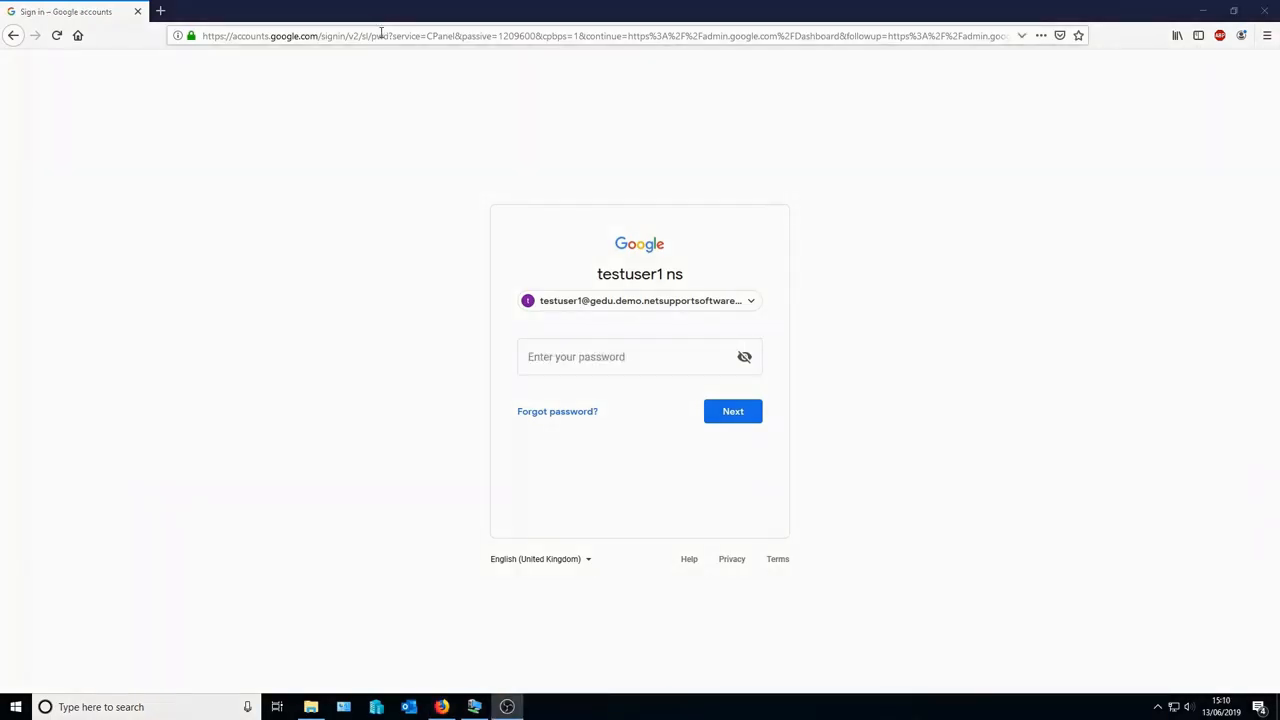
# - Load console.cloud.google.com in the browser
pyautogui.click(381, 35)
pyautogui.write('console.cloud.google.com/')
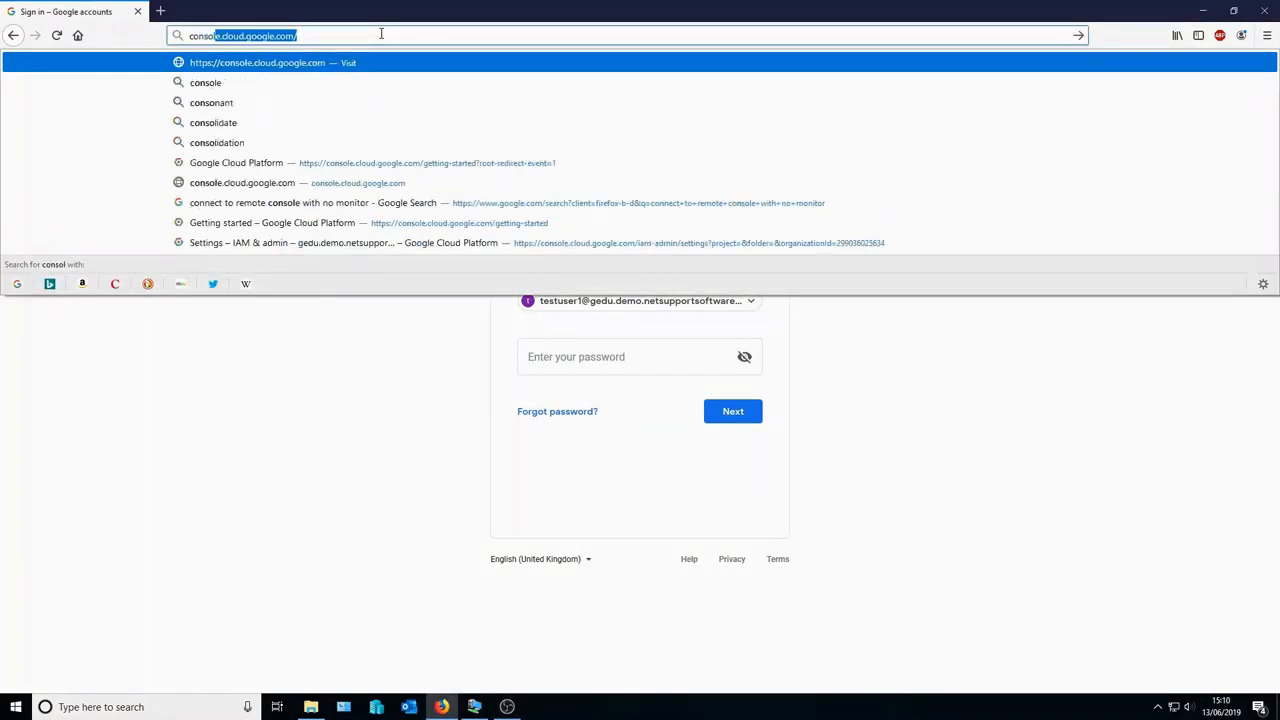
pyautogui.press('Return')
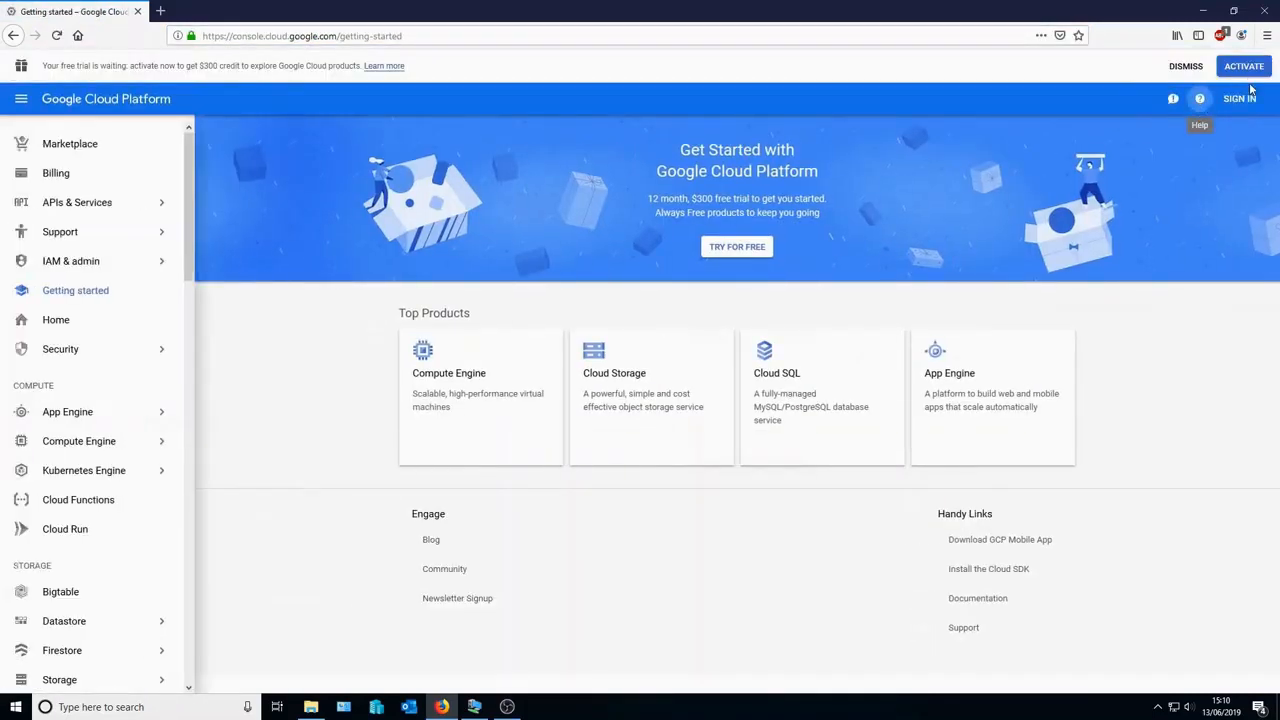
# - Sign in to the Cloud console with the account password without saving the login
pyautogui.click(1246, 99)
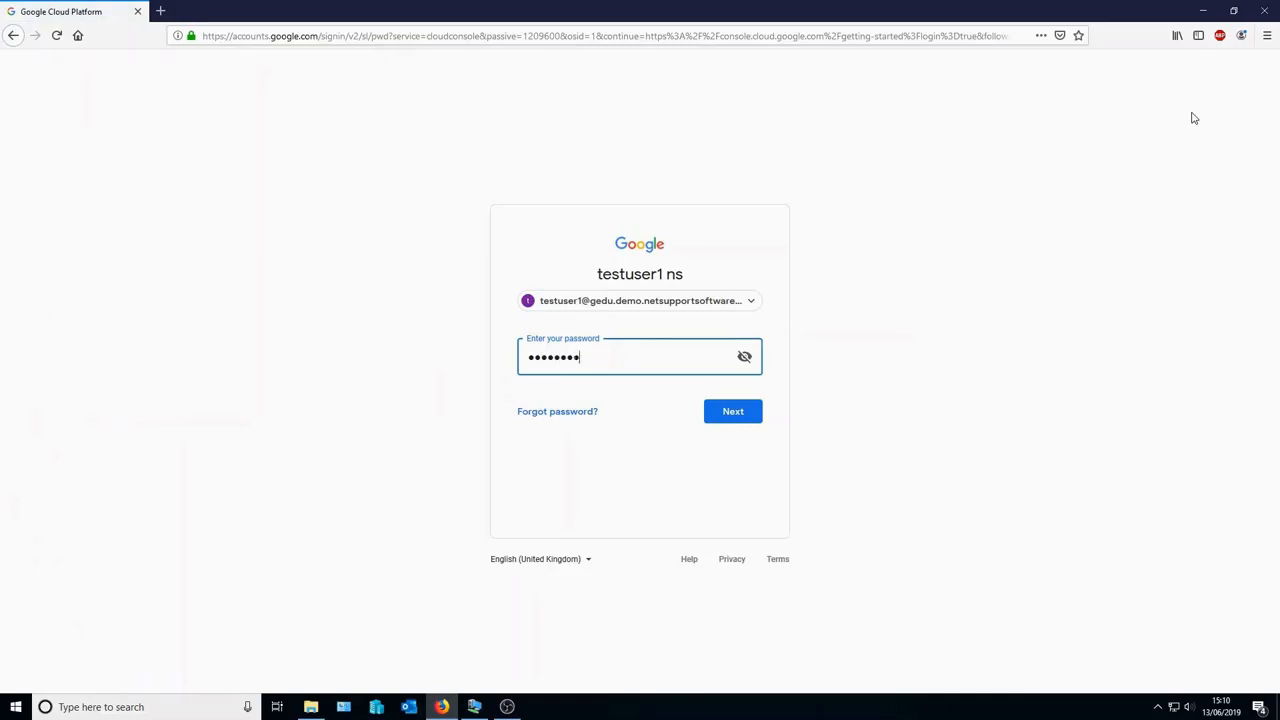
pyautogui.write('••')
pyautogui.press('Return')
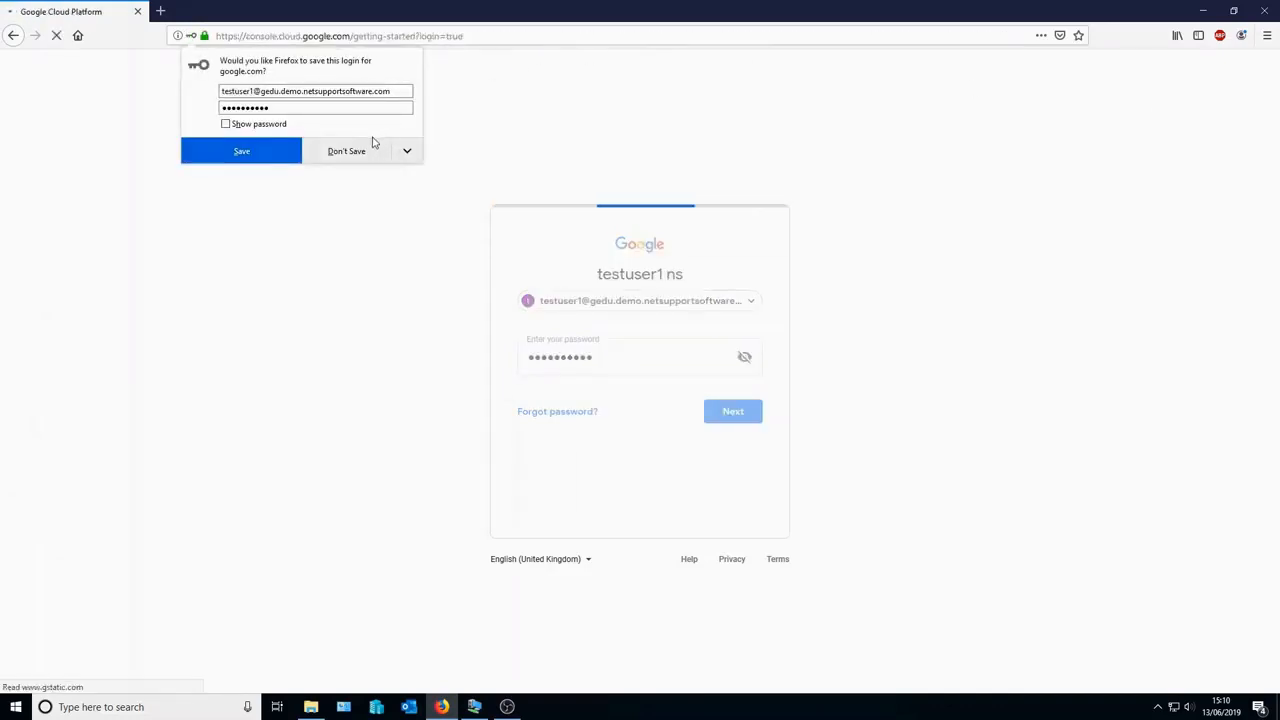
pyautogui.click(358, 150)
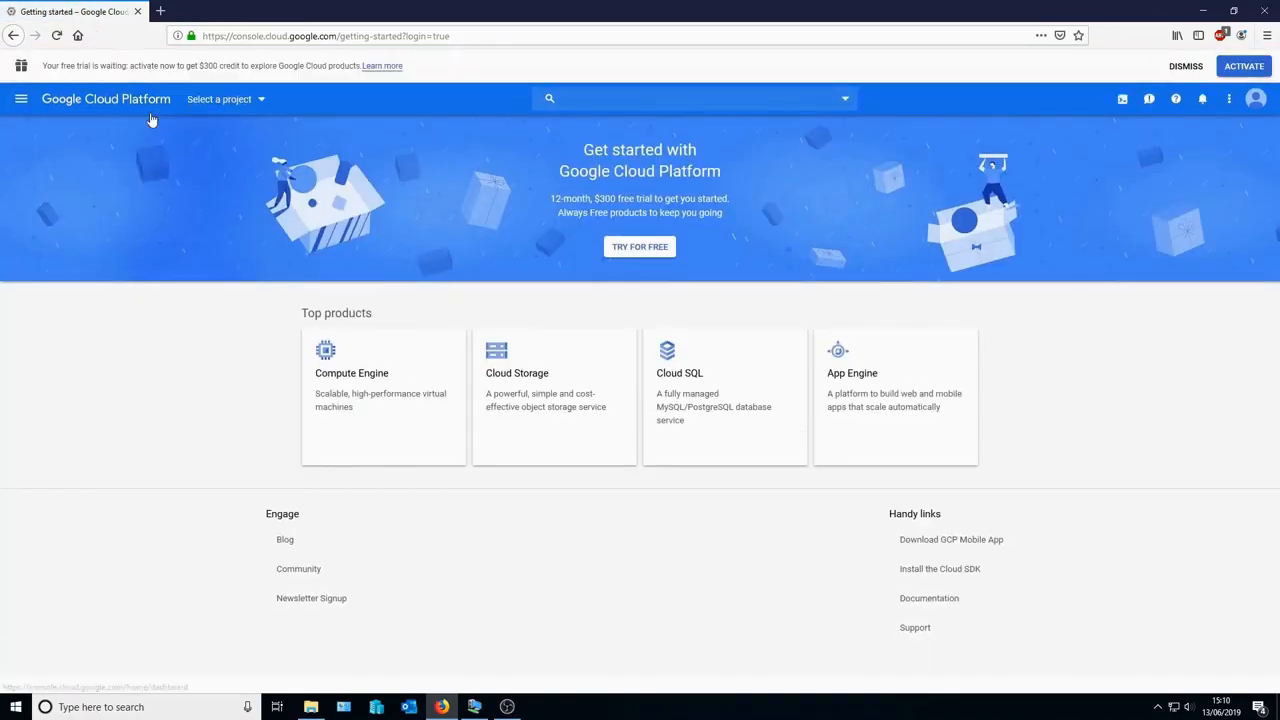
# - From the console home's project picker, create a new project named Chrome Town High
pyautogui.click(19, 102)
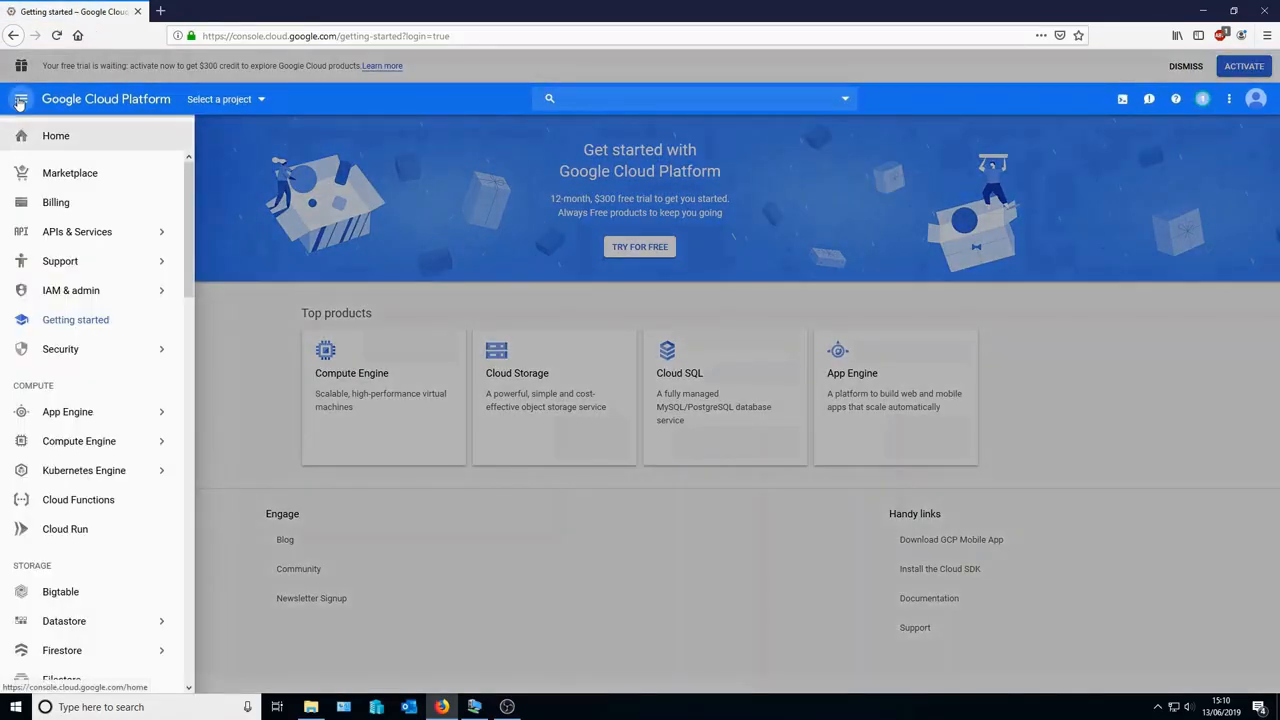
pyautogui.click(48, 137)
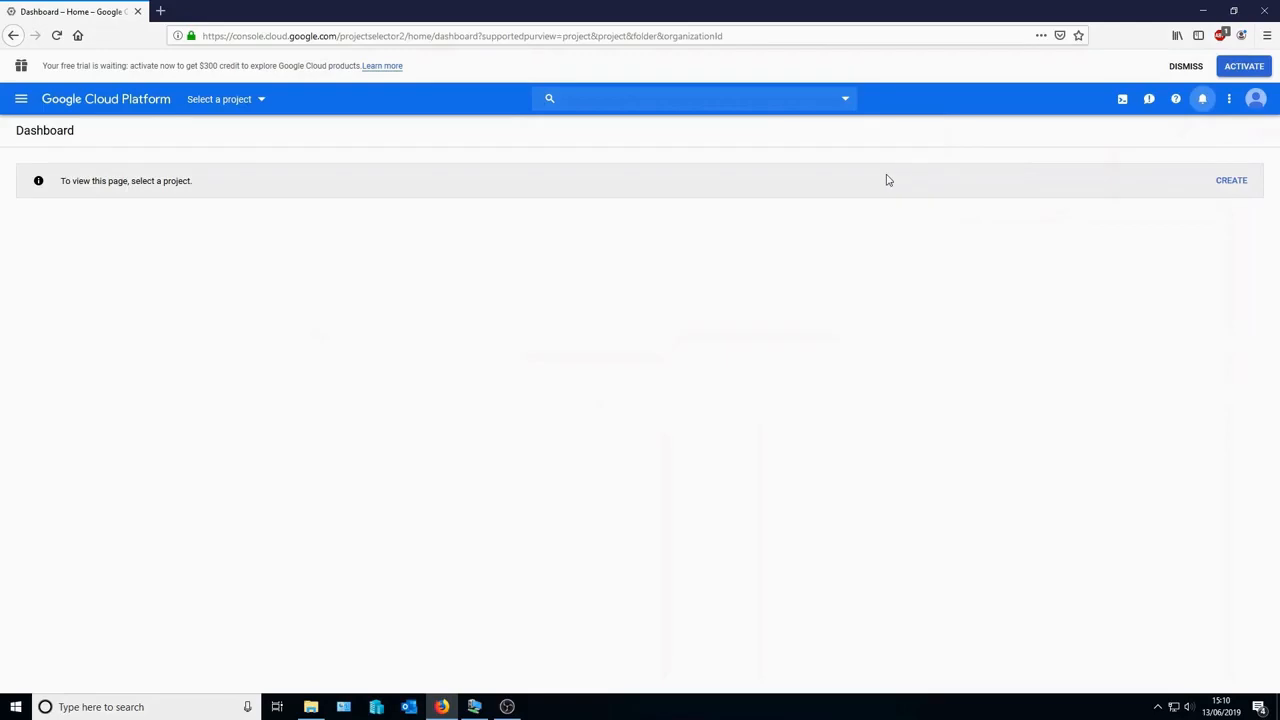
pyautogui.click(262, 100)
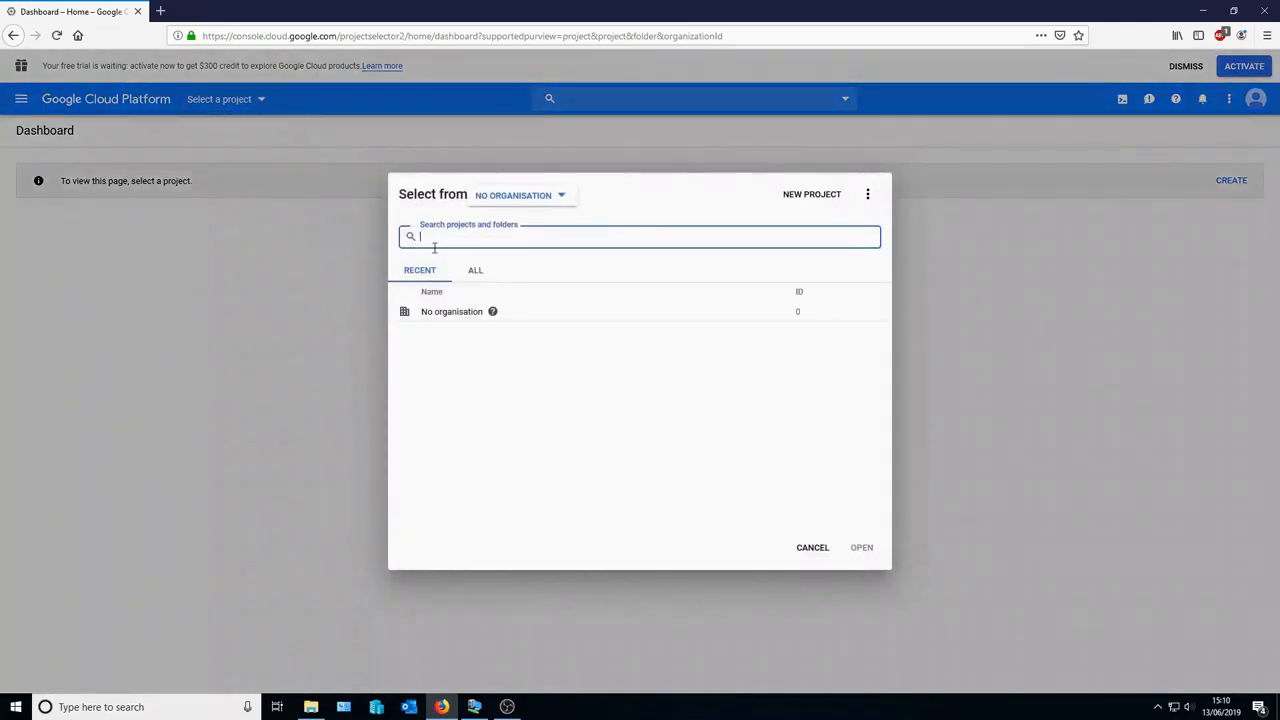
pyautogui.click(809, 196)
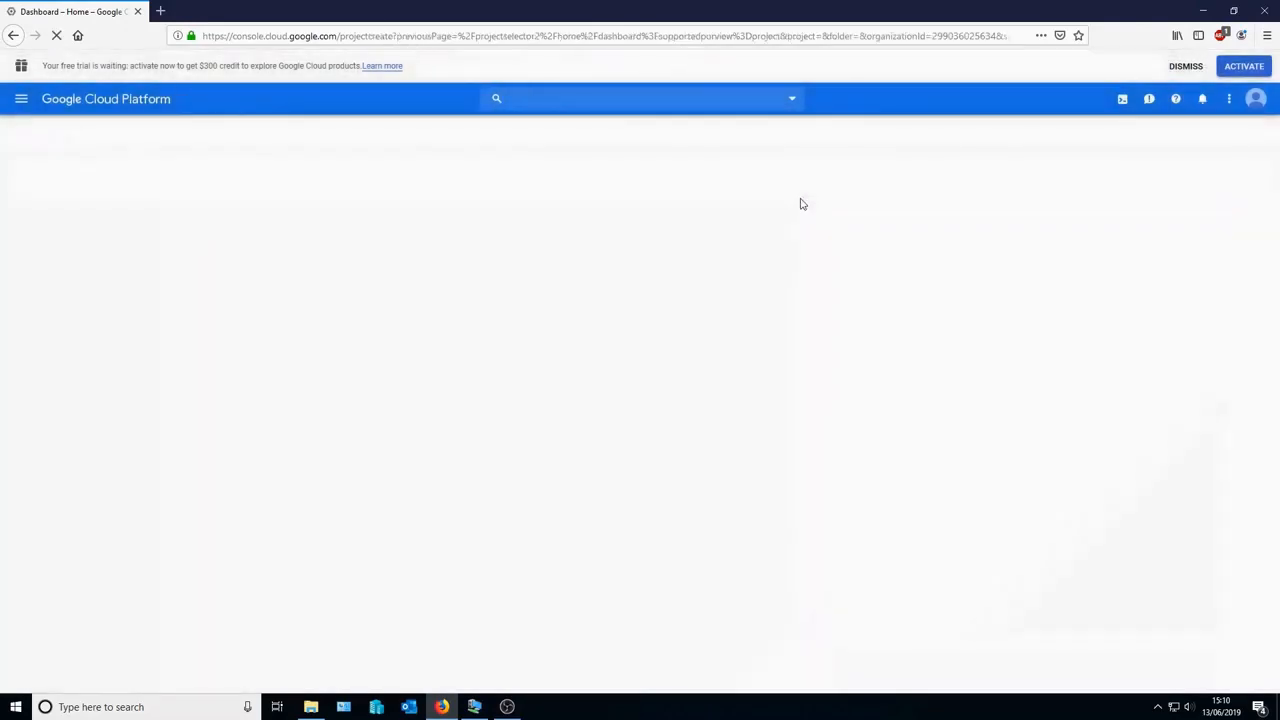
pyautogui.write('Chrome Town High')
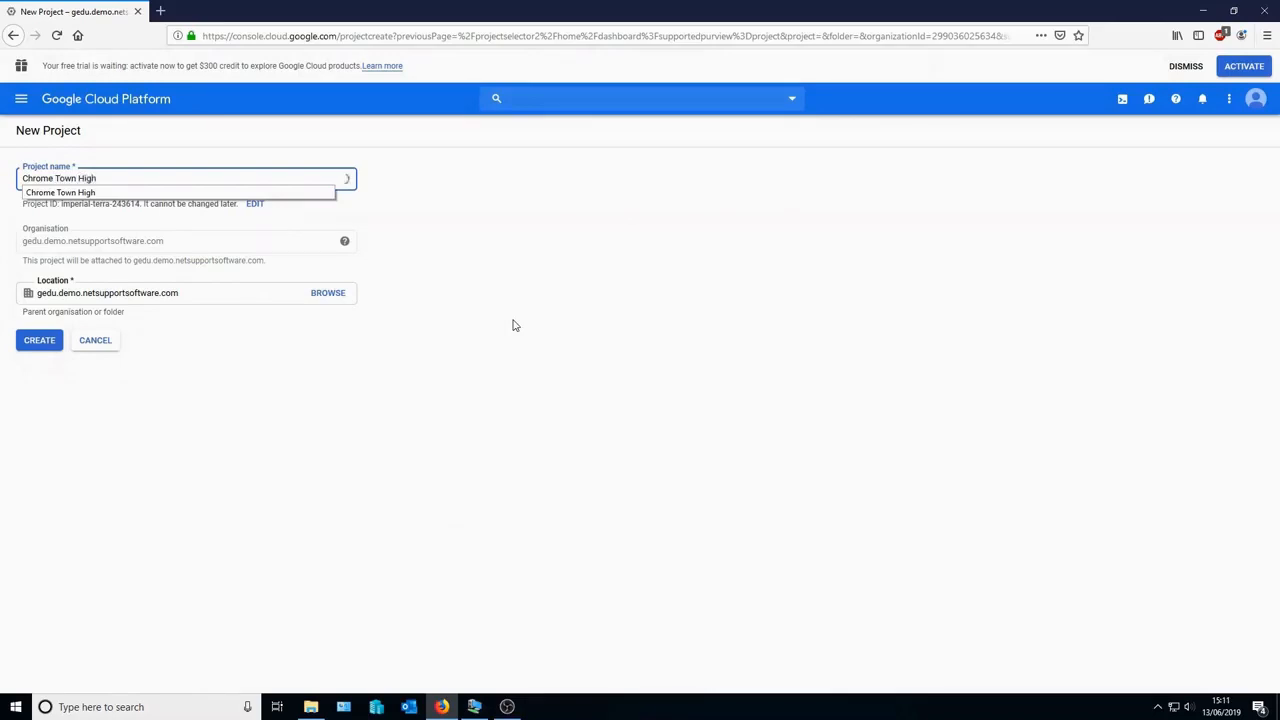
pyautogui.press('Down')
pyautogui.press('Return')
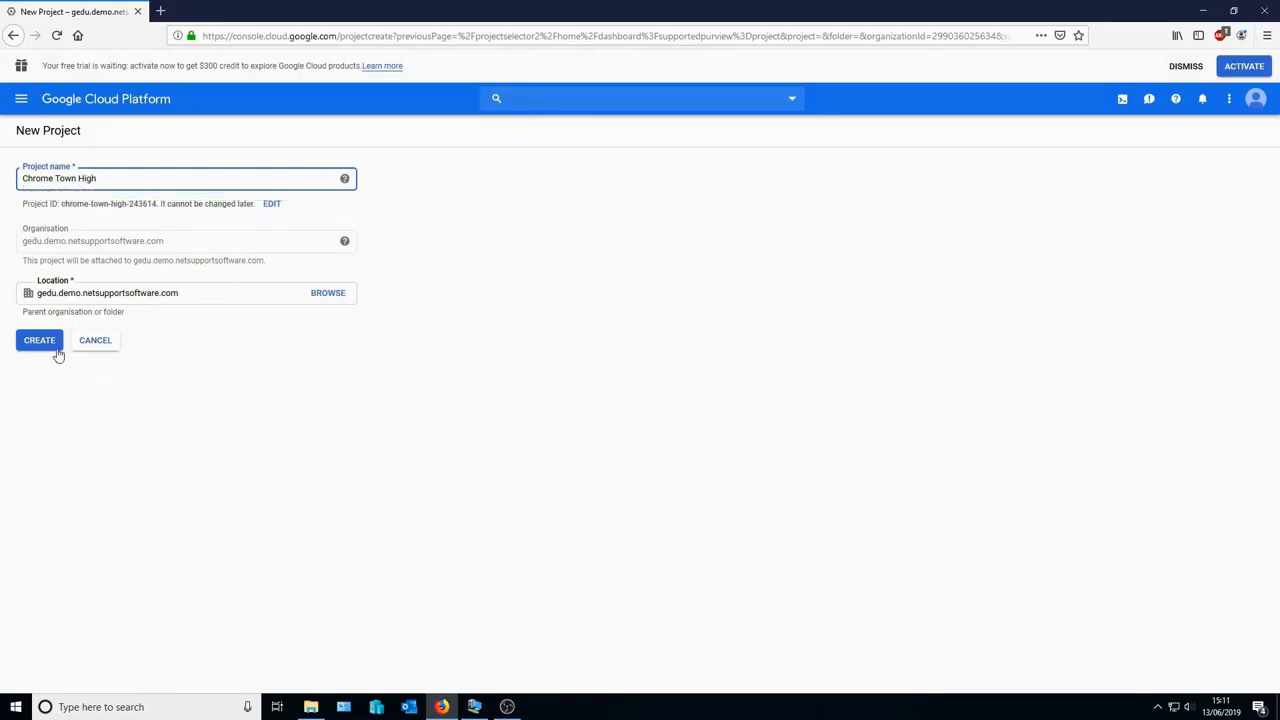
pyautogui.click(53, 345)
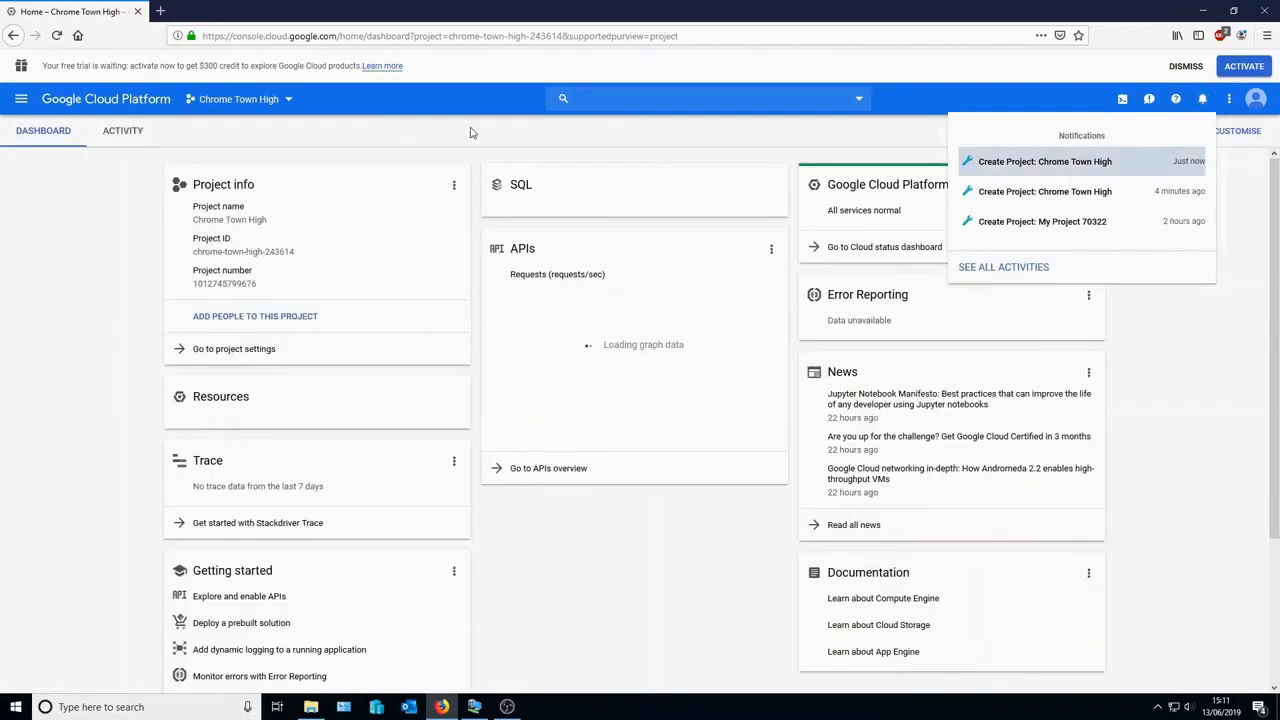
# - Switch to the Chrome Town High project and open the APIs & Services Library
pyautogui.click(270, 104)
pyautogui.click(437, 315)
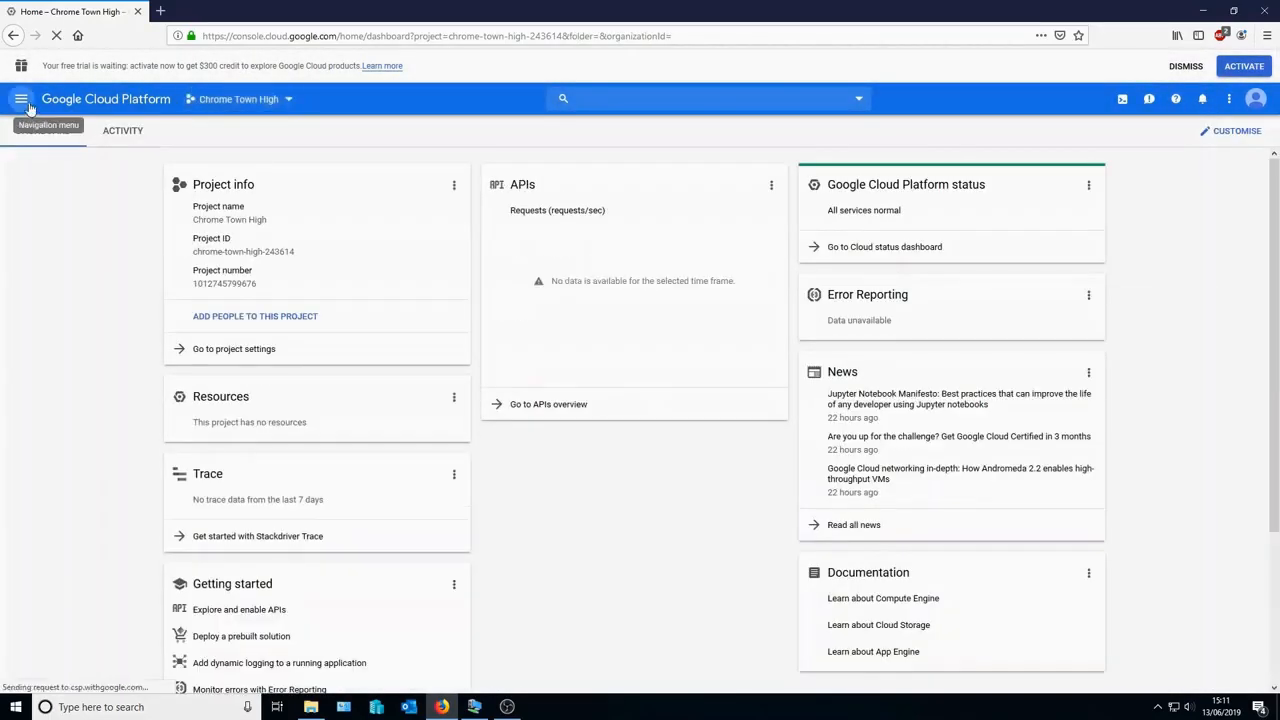
pyautogui.click(21, 99)
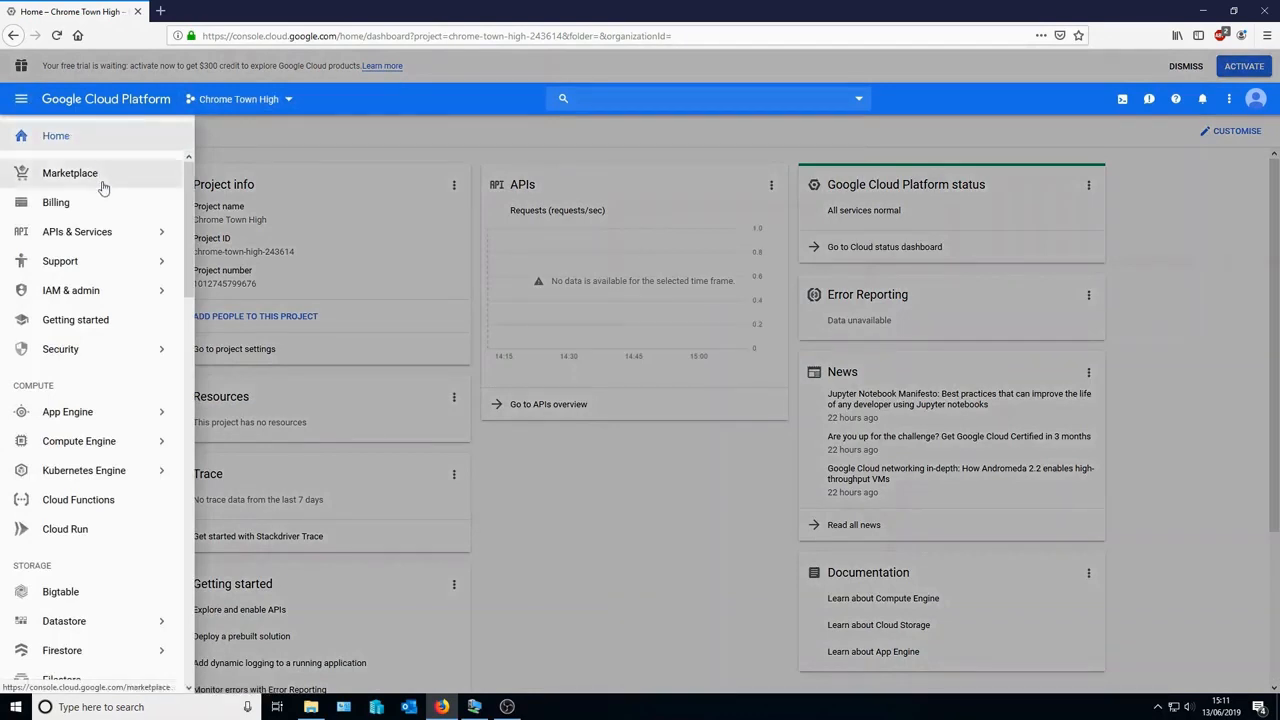
pyautogui.moveTo(137, 231)
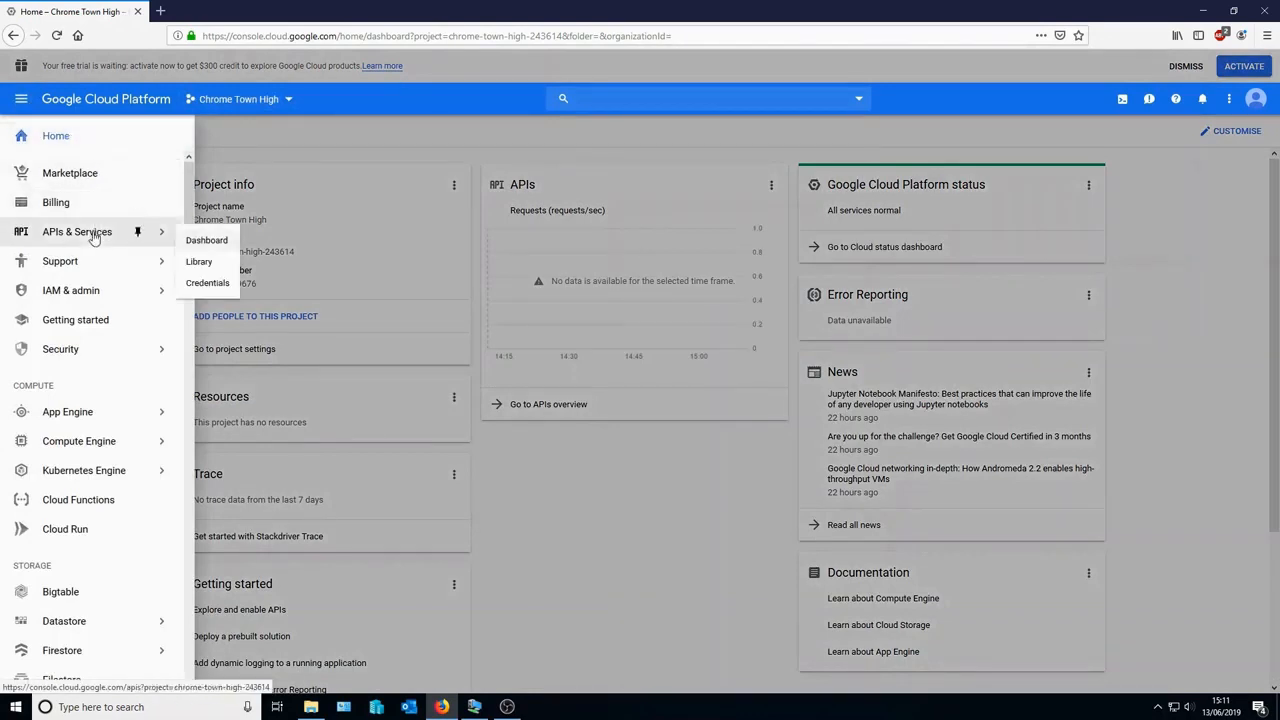
pyautogui.click(203, 264)
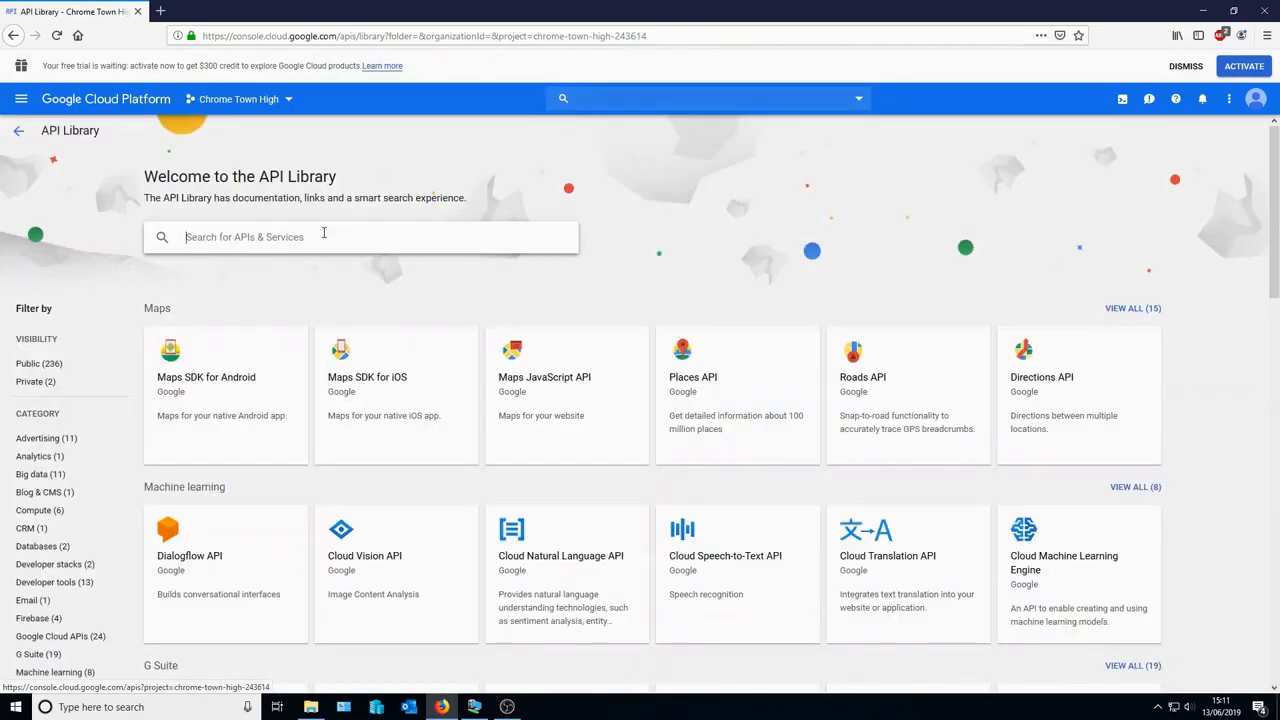
# - Search the API Library for 'google class' and enable the Google Classroom API
pyautogui.click(323, 233)
pyautogui.write('google')
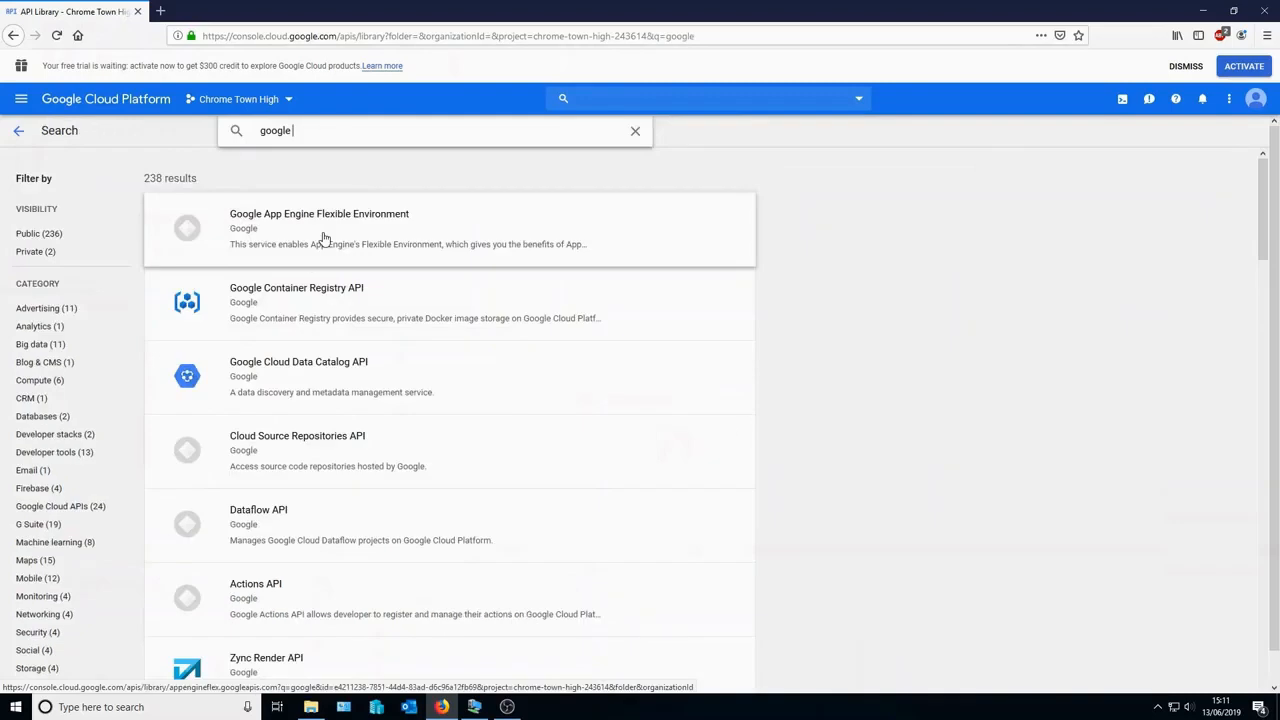
pyautogui.write(' classroom')
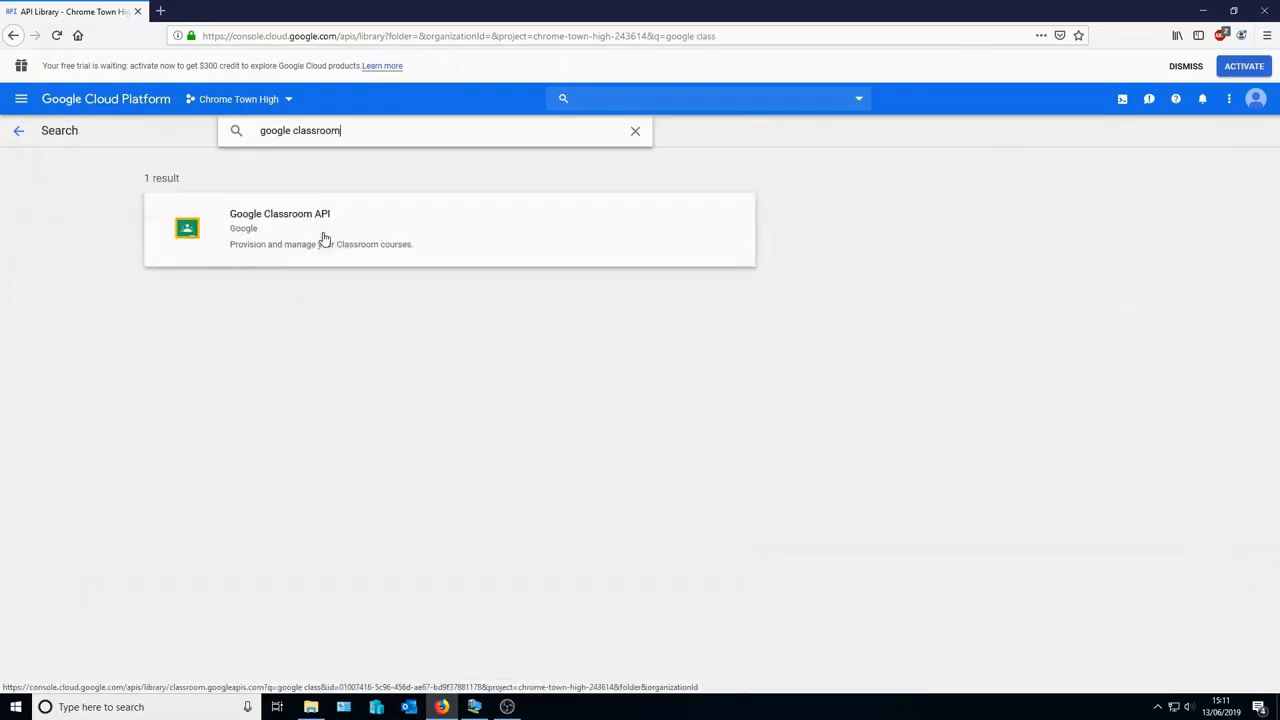
pyautogui.click(323, 238)
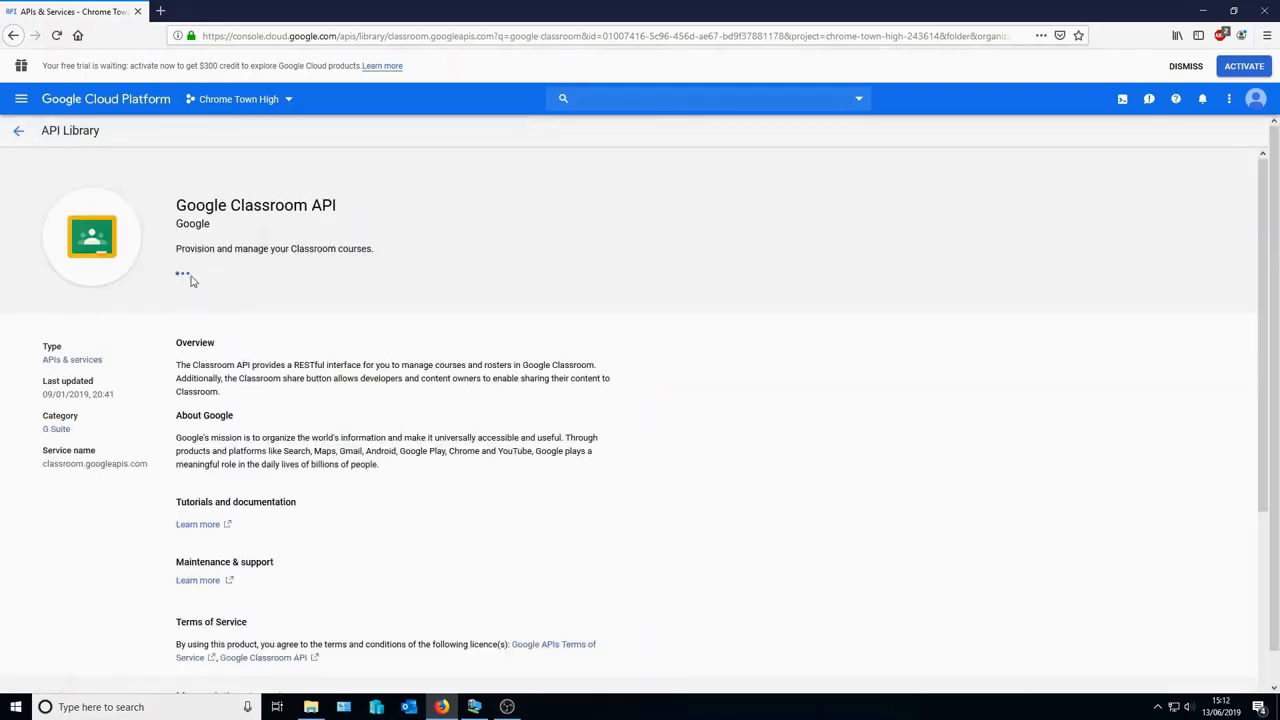
pyautogui.click(193, 281)
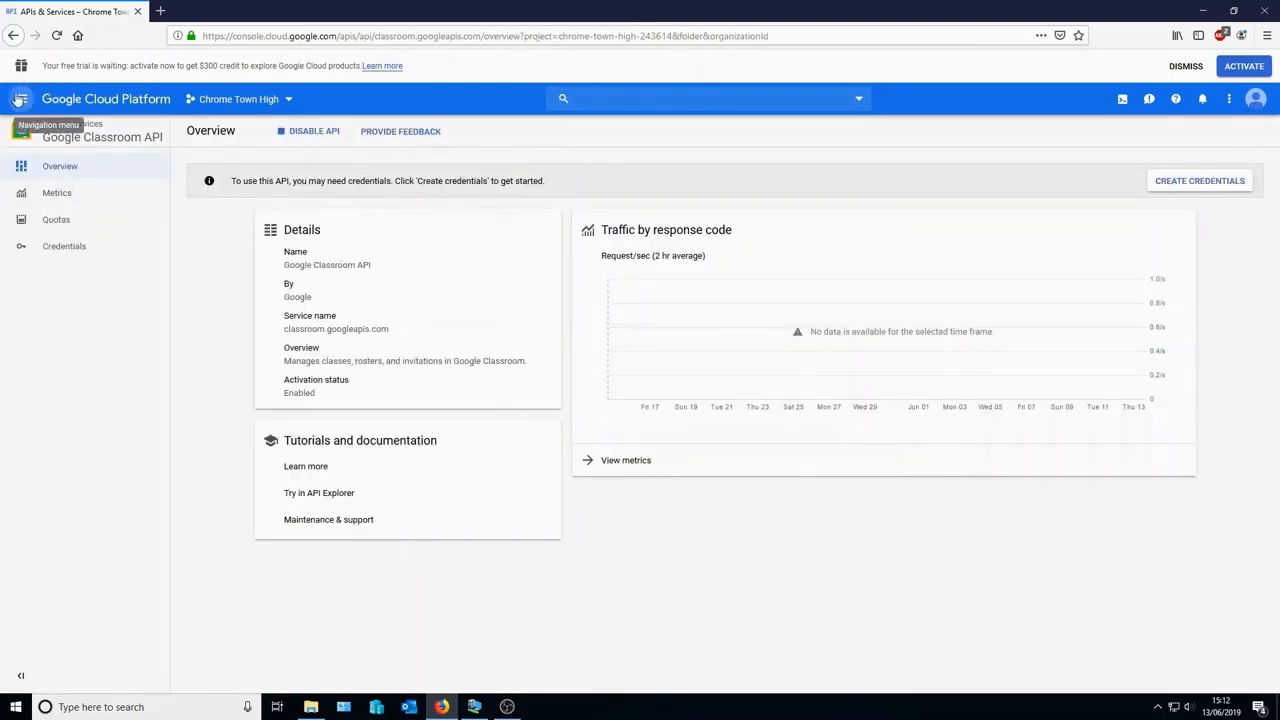
pyautogui.click(21, 98)
# - Search the API Library for 'cloud pub/sub' and enable the Cloud Pub/Sub API
pyautogui.moveTo(93, 233)
pyautogui.click(201, 264)
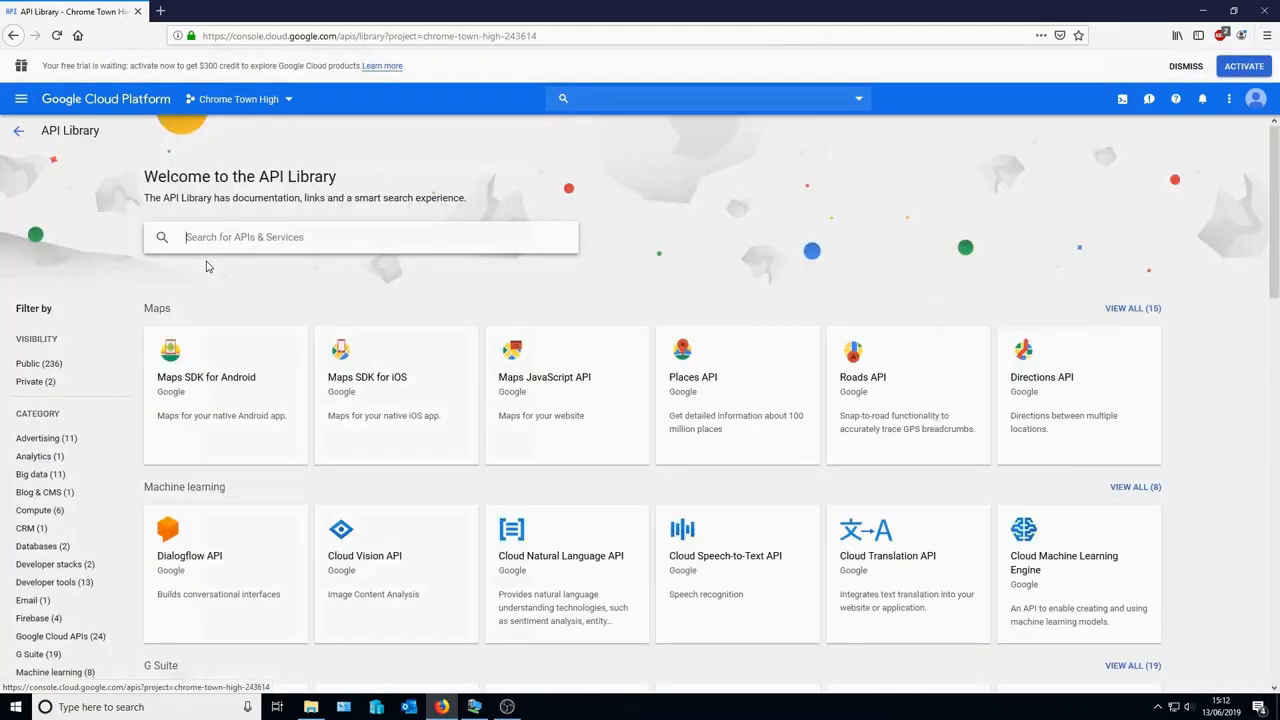
pyautogui.click(247, 238)
pyautogui.write('cloud')
pyautogui.press('Return')
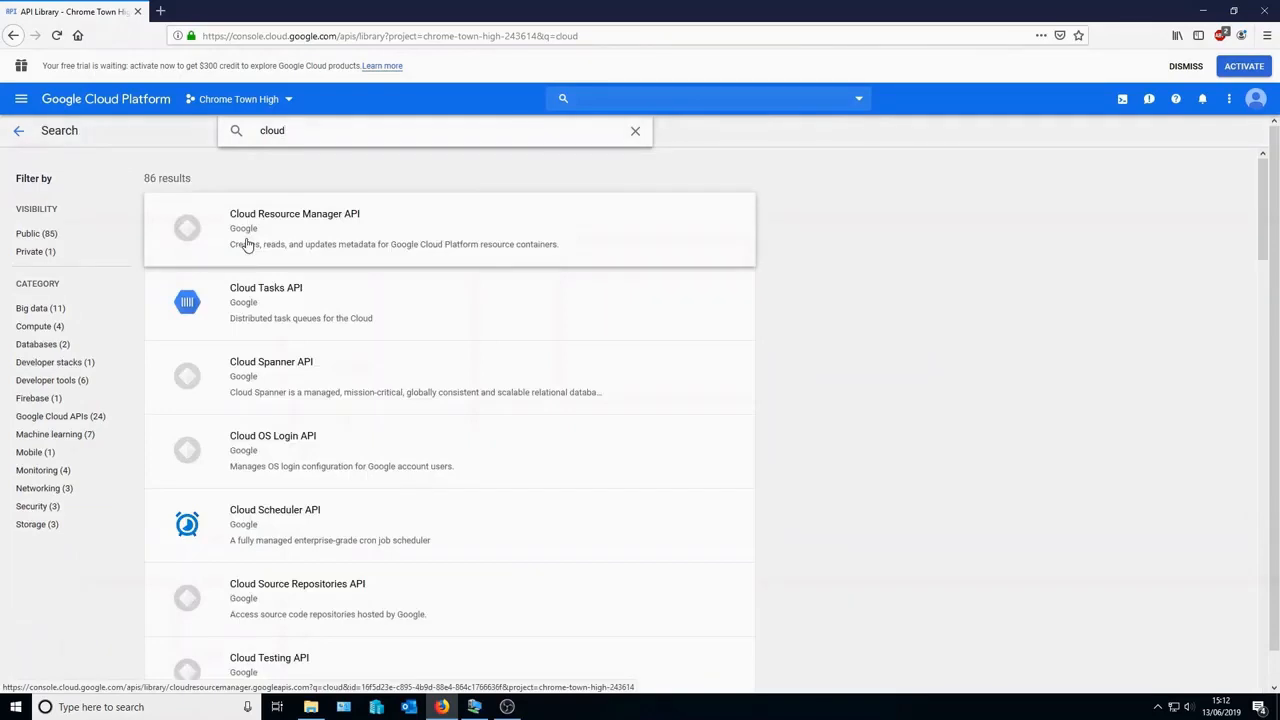
pyautogui.write('pub/sub')
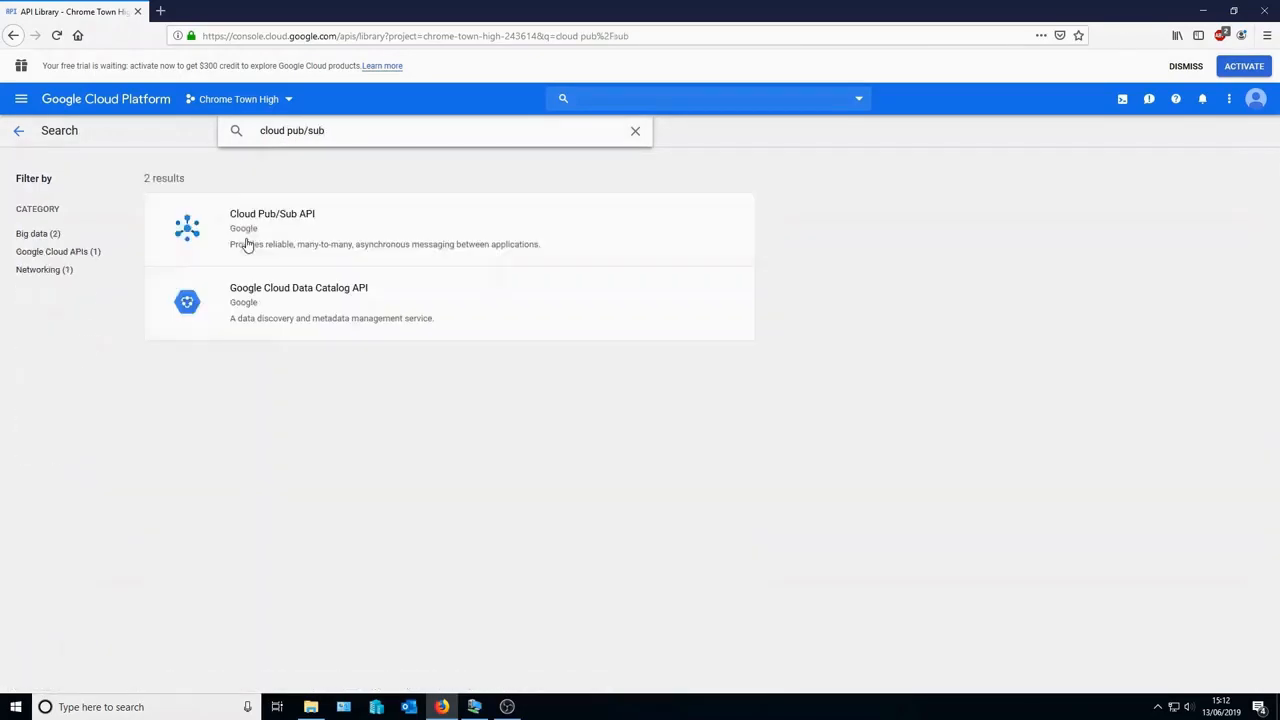
pyautogui.click(270, 234)
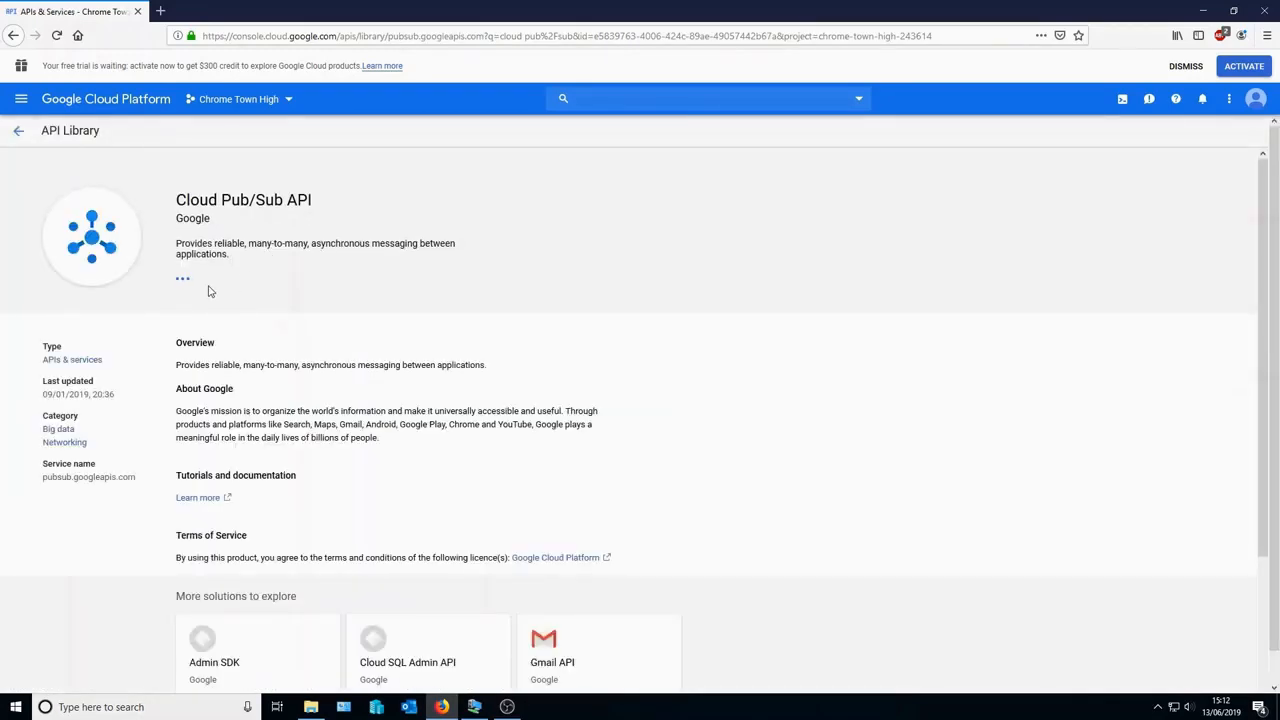
pyautogui.click(207, 287)
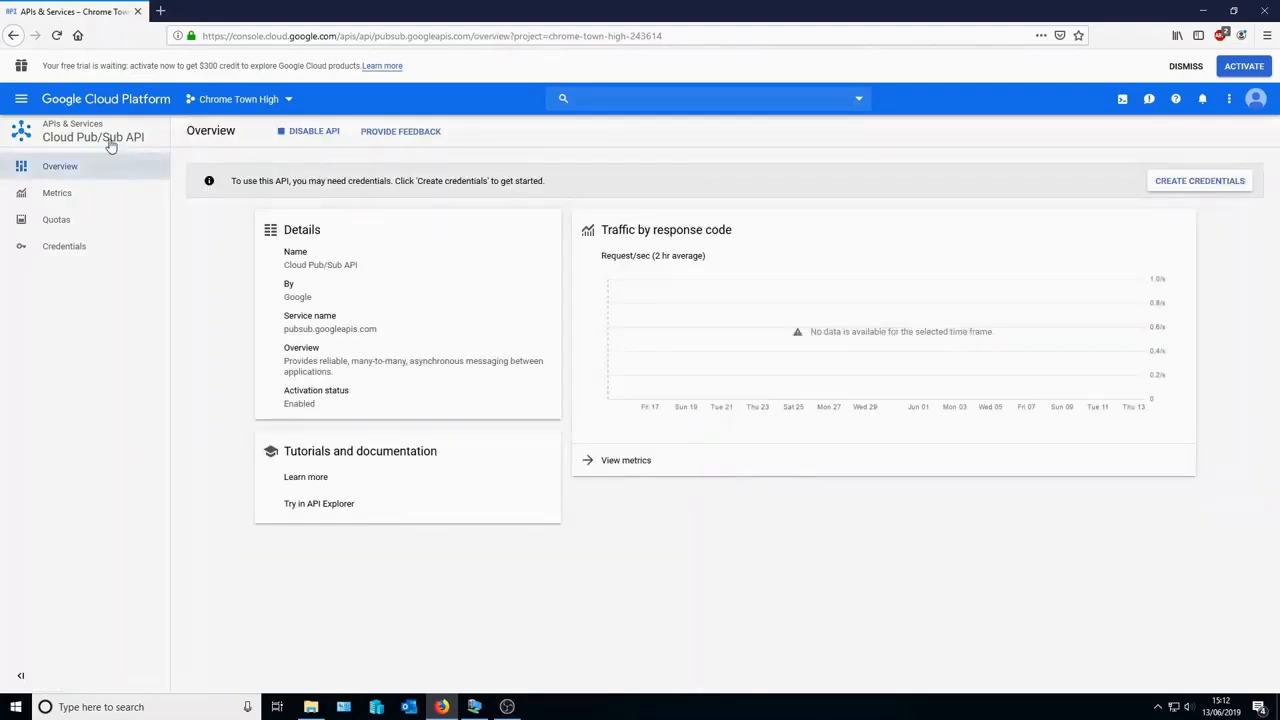
# - Search the API Library for 'Admin SDK' and enable the Admin SDK
pyautogui.click(21, 98)
pyautogui.moveTo(103, 234)
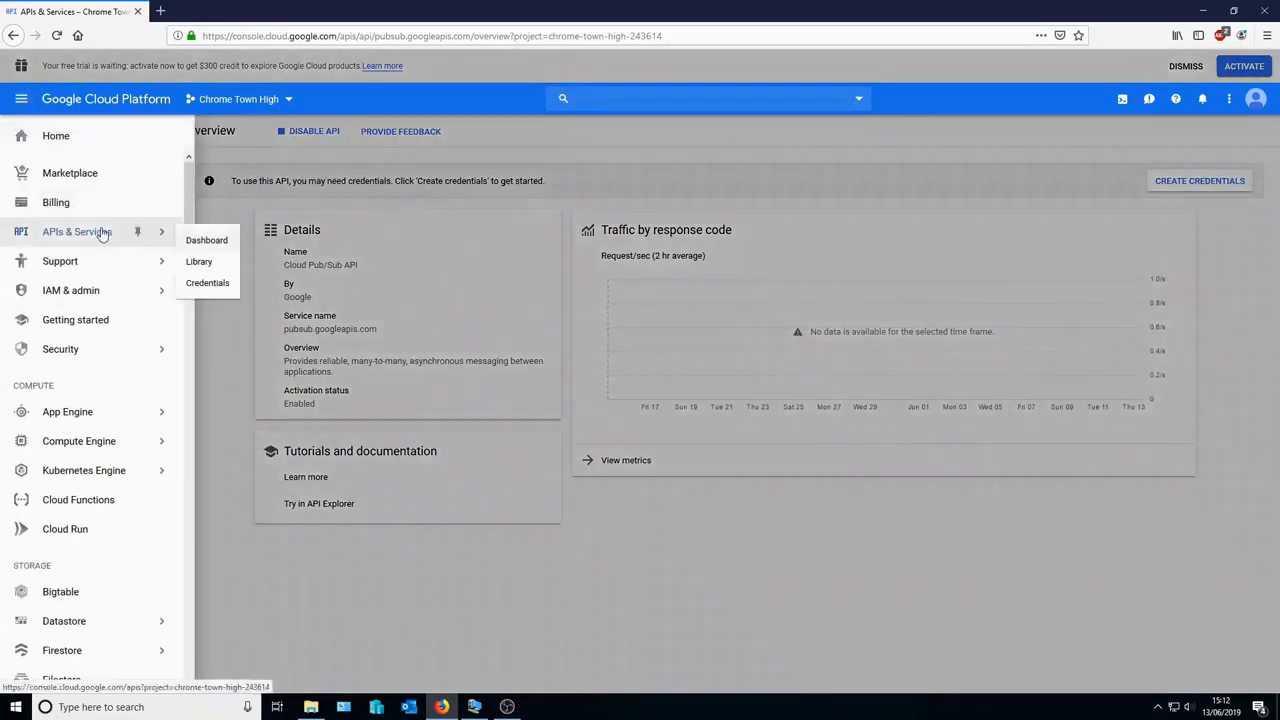
pyautogui.click(195, 263)
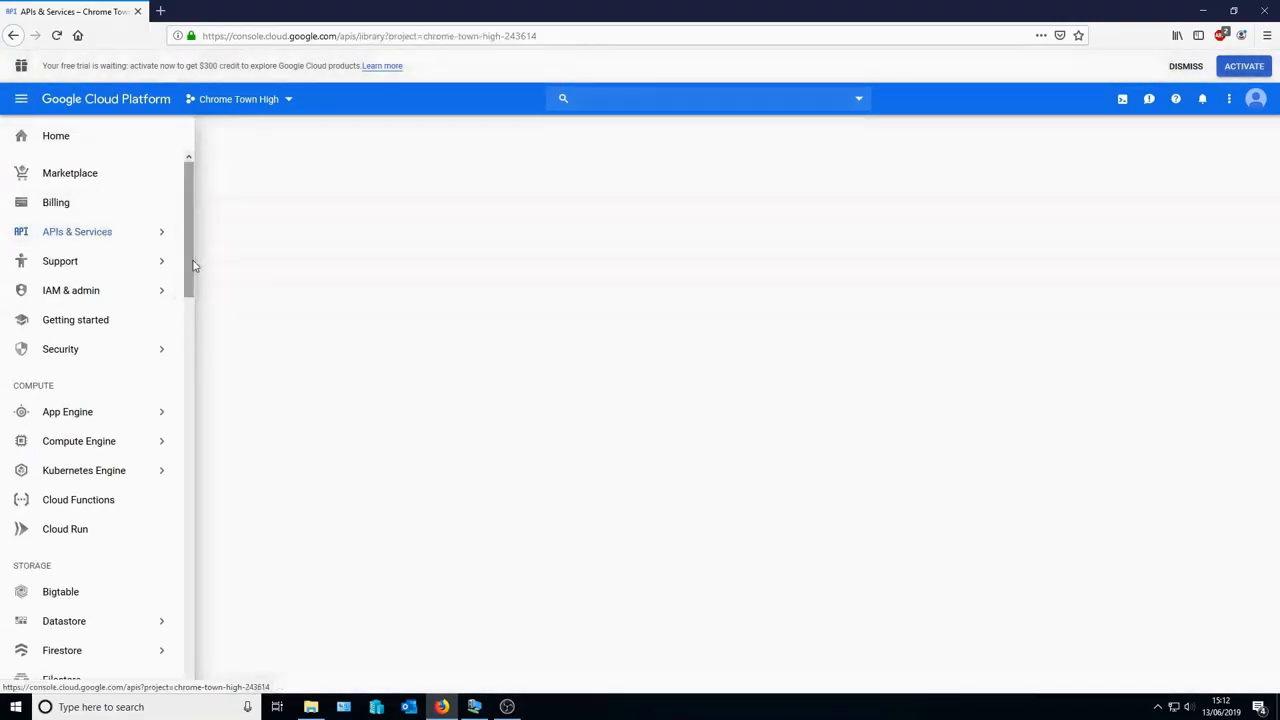
pyautogui.write('Admi')
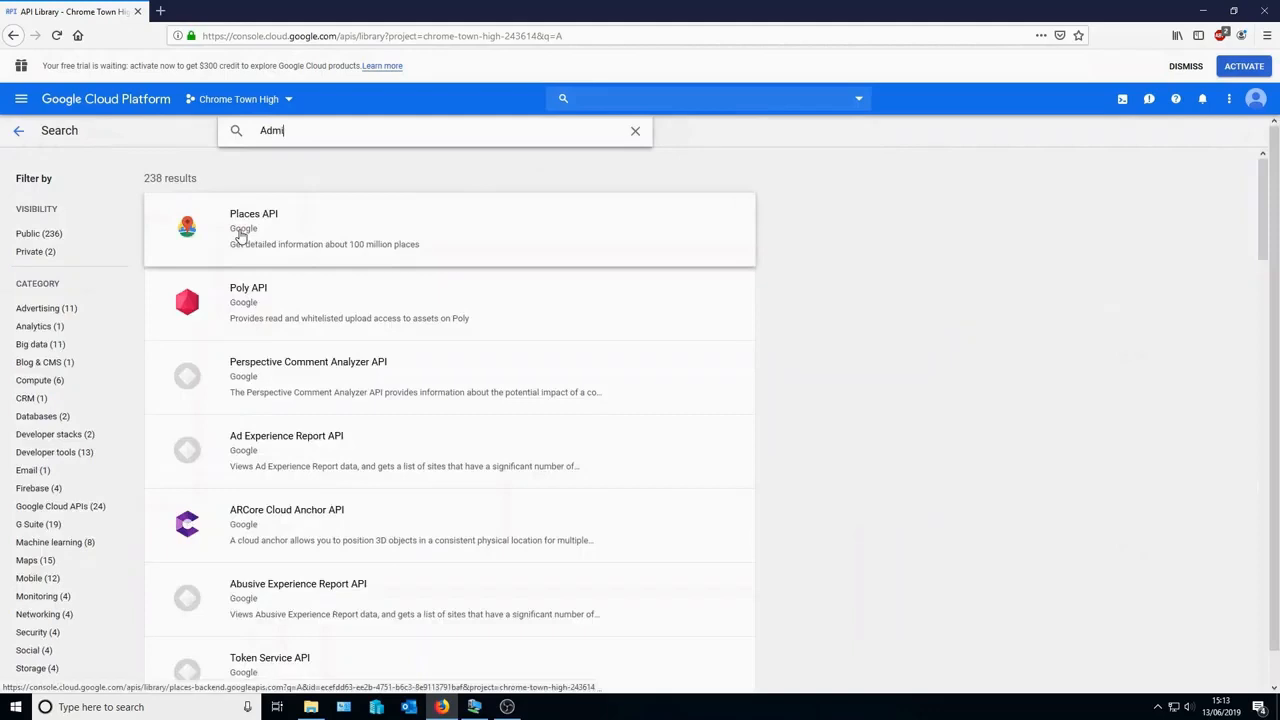
pyautogui.write('n SDK')
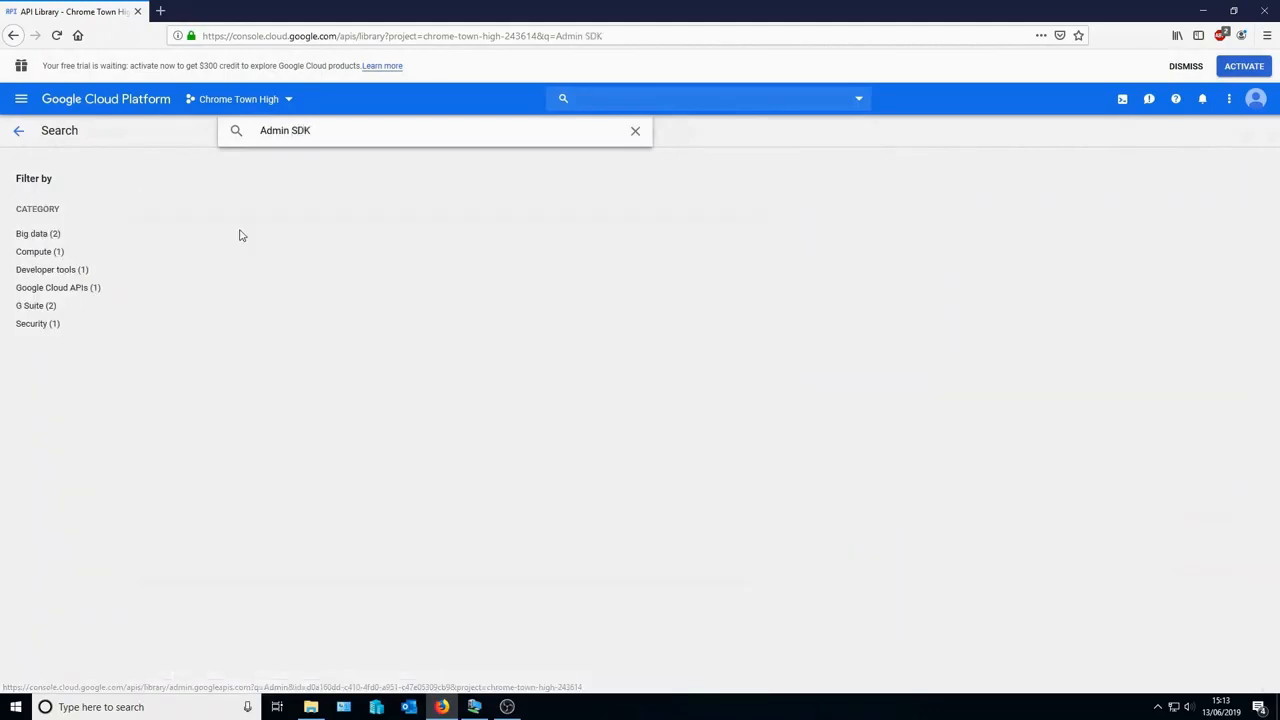
pyautogui.click(246, 234)
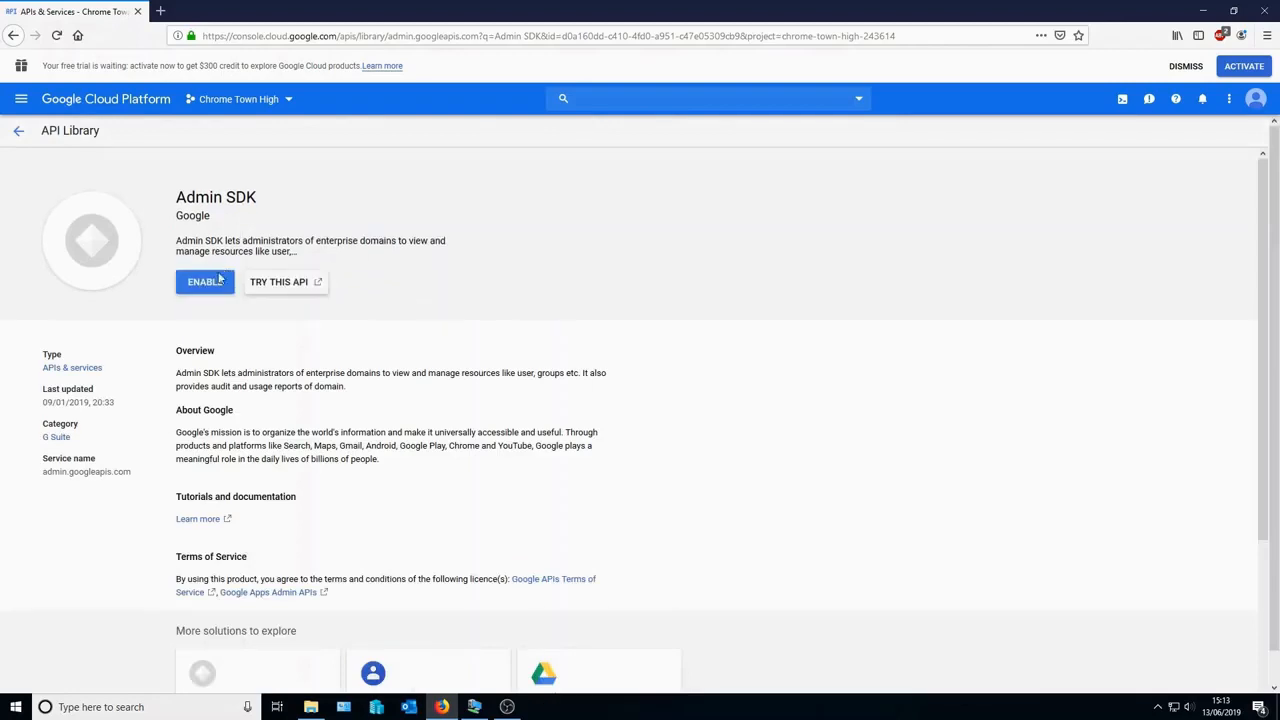
pyautogui.click(207, 284)
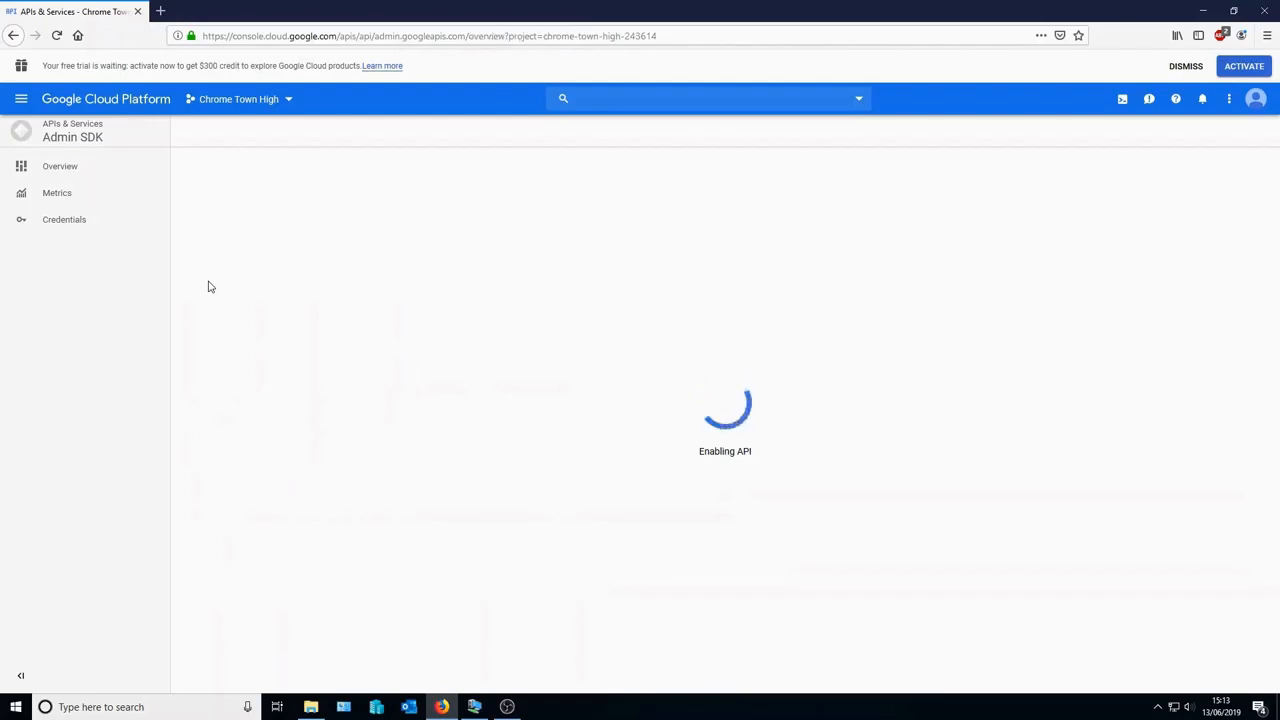
# - Open the OAuth consent screen under APIs & Services Credentials
pyautogui.click(20, 103)
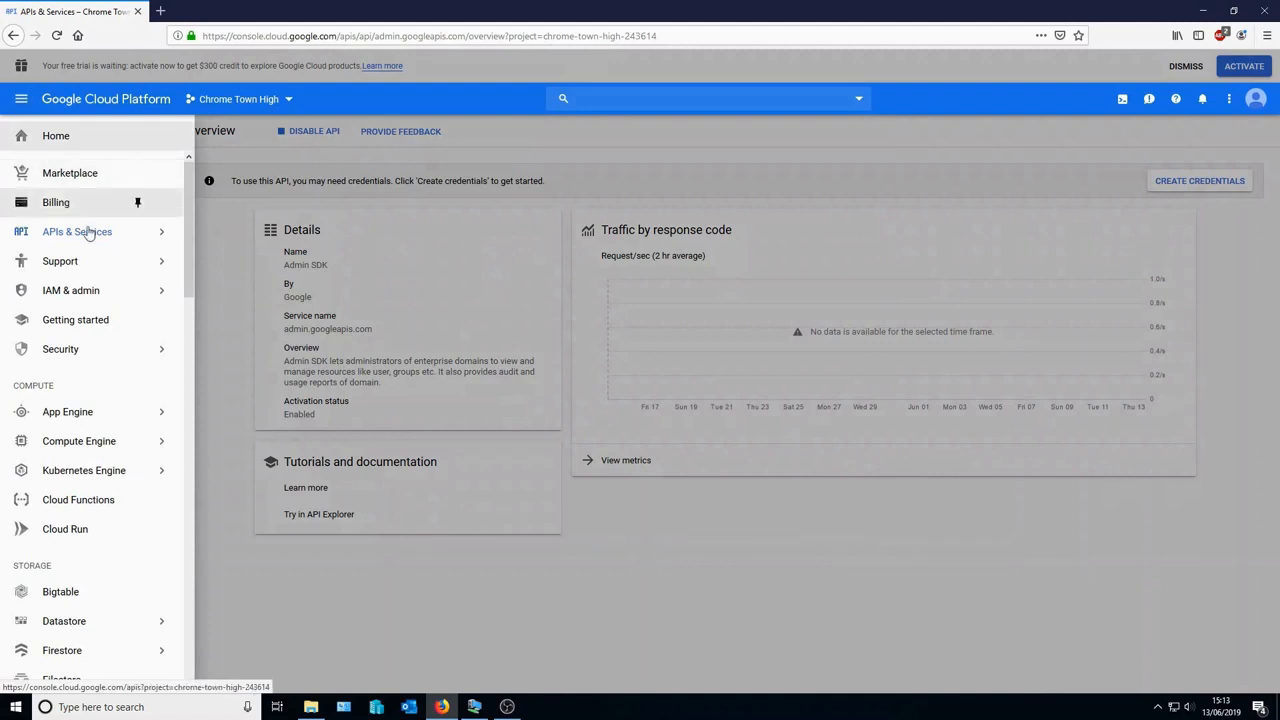
pyautogui.moveTo(95, 234)
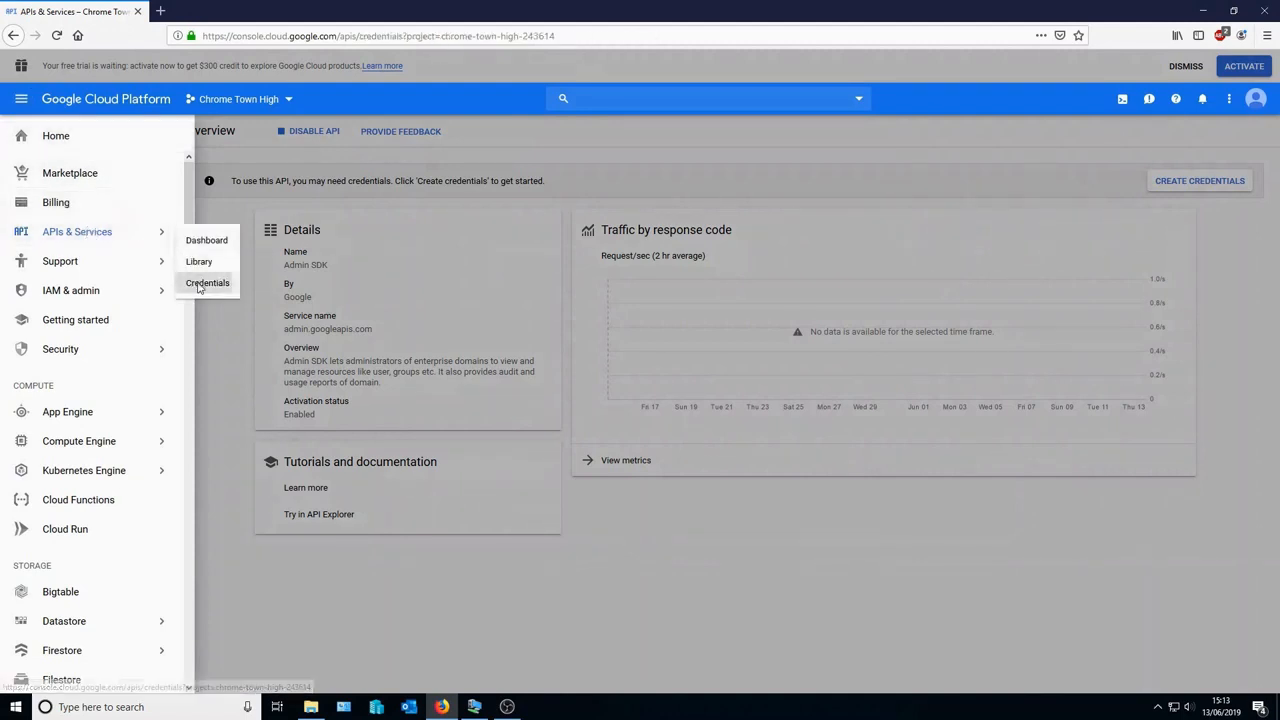
pyautogui.click(205, 284)
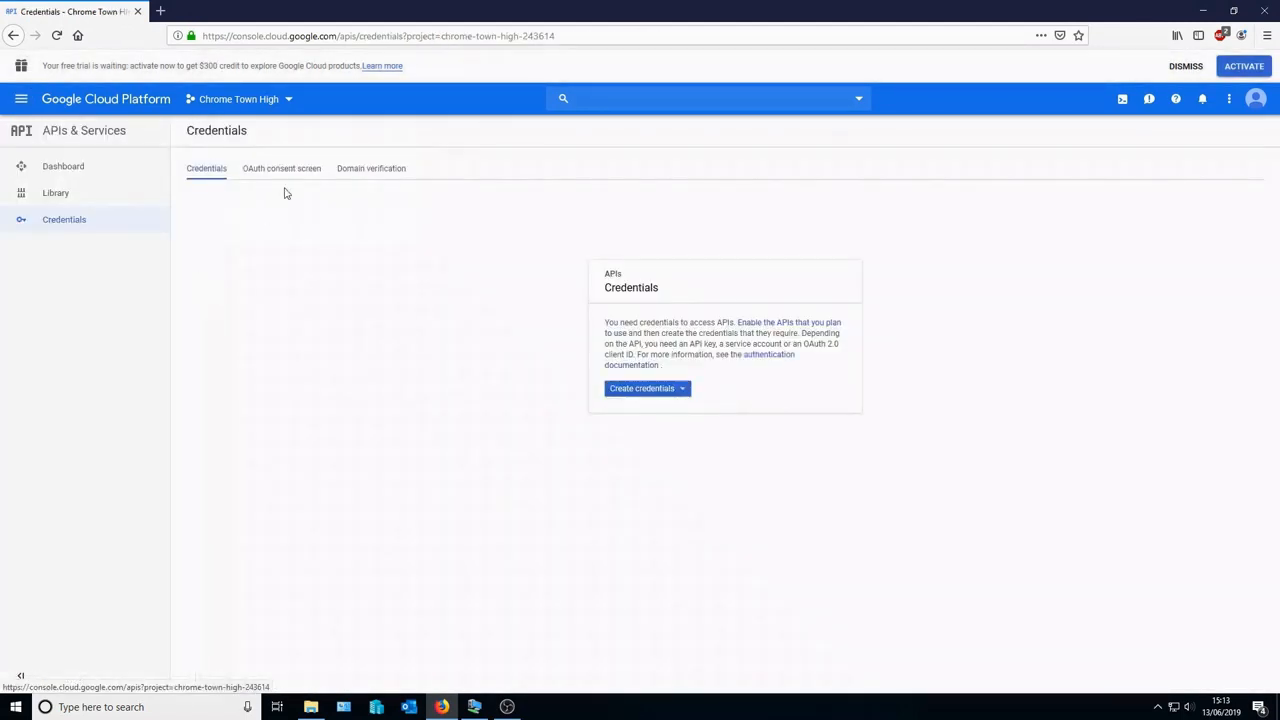
pyautogui.click(284, 170)
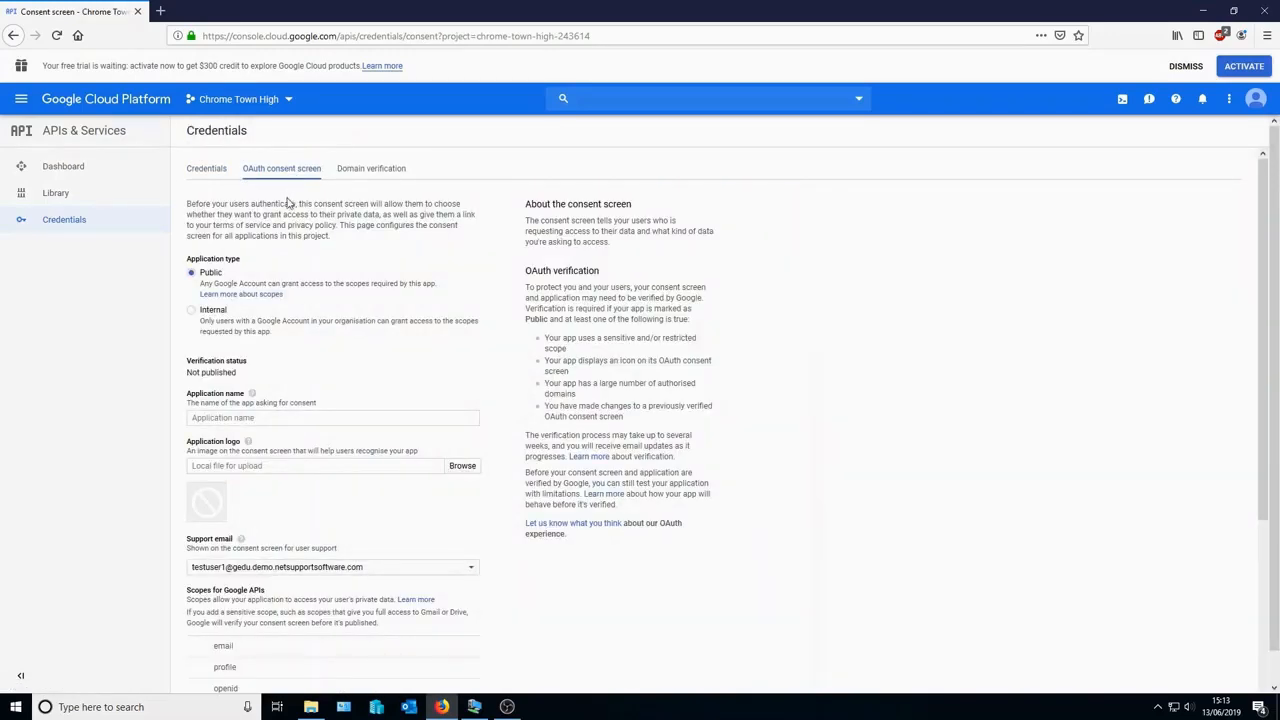
# - Enter Chrome Town High as the application name and bring up the Add scope list
pyautogui.click(268, 417)
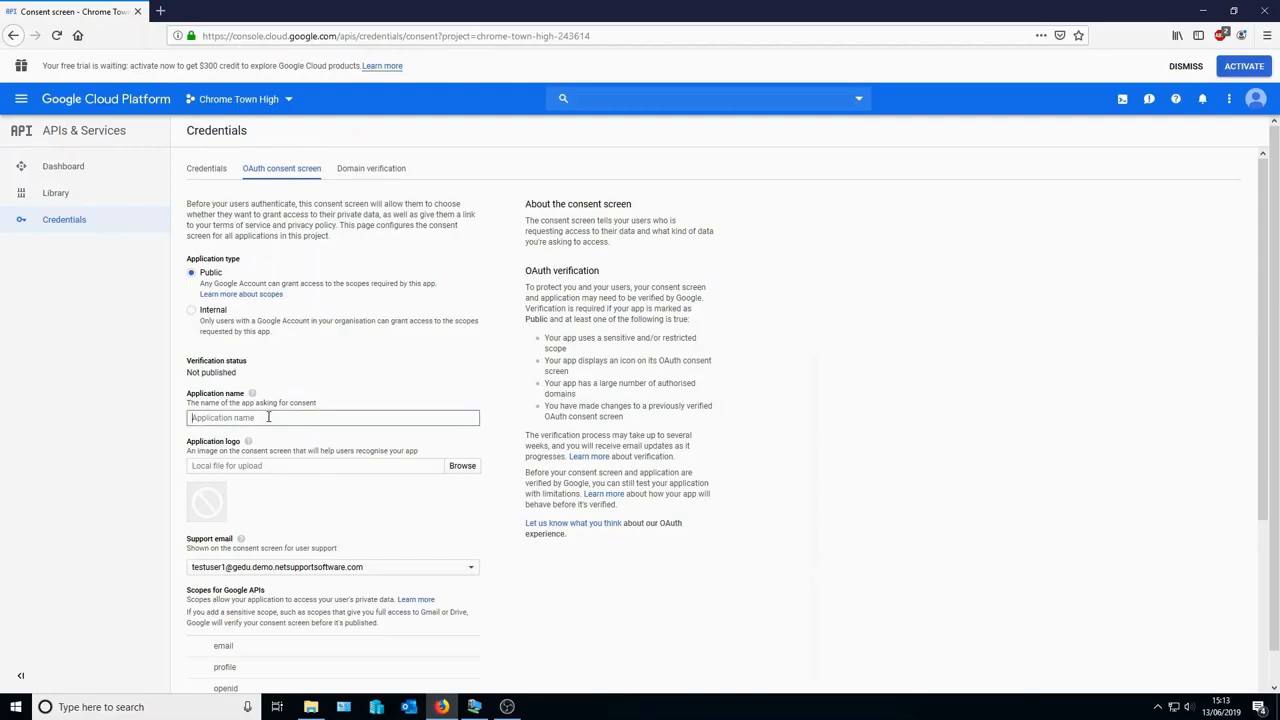
pyautogui.write('Chrome Town High')
pyautogui.scroll(-5, 500, 580)
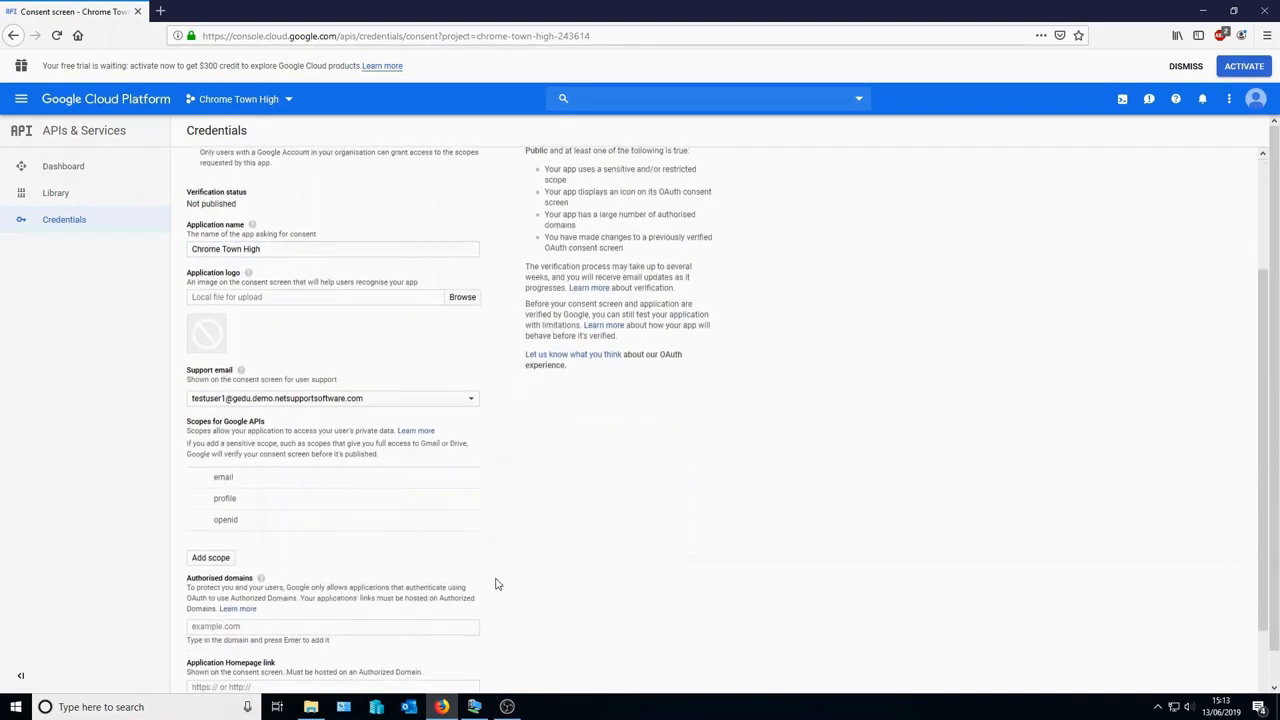
pyautogui.click(222, 432)
# - Filter scopes to Google Classroom and tick classroom rosters.readonly and courses.readonly
pyautogui.click(485, 216)
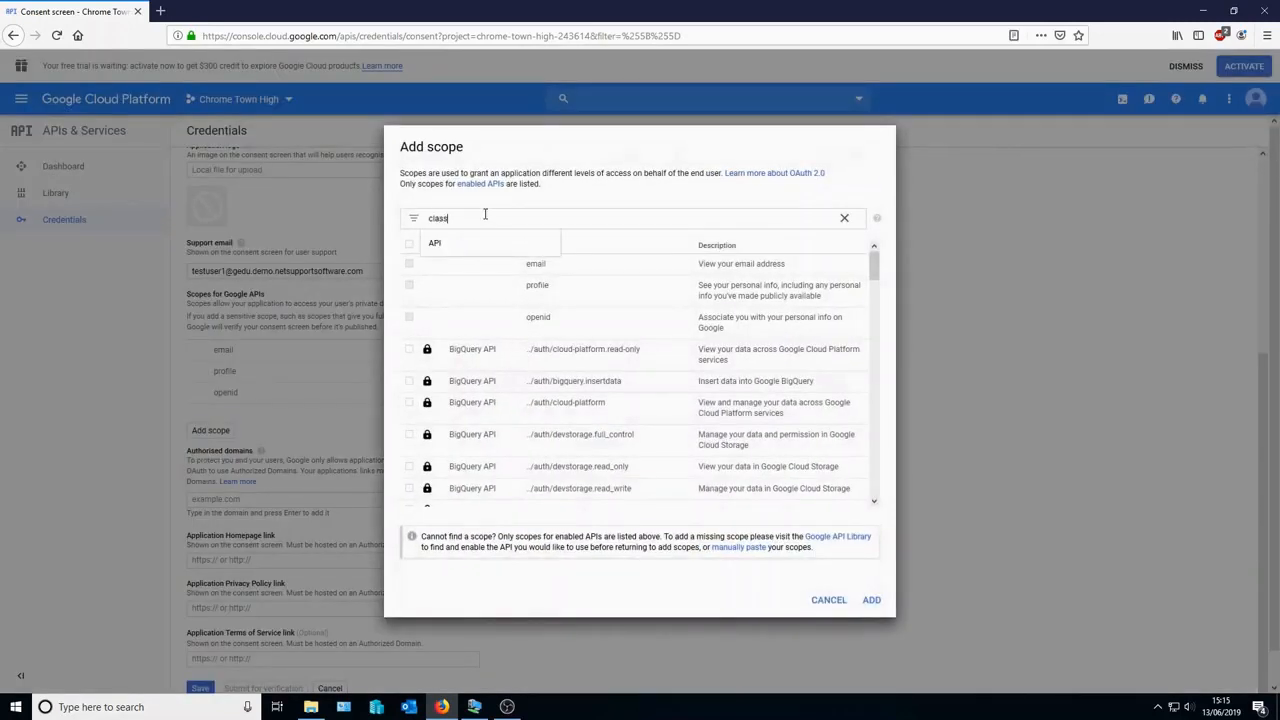
pyautogui.press('Return')
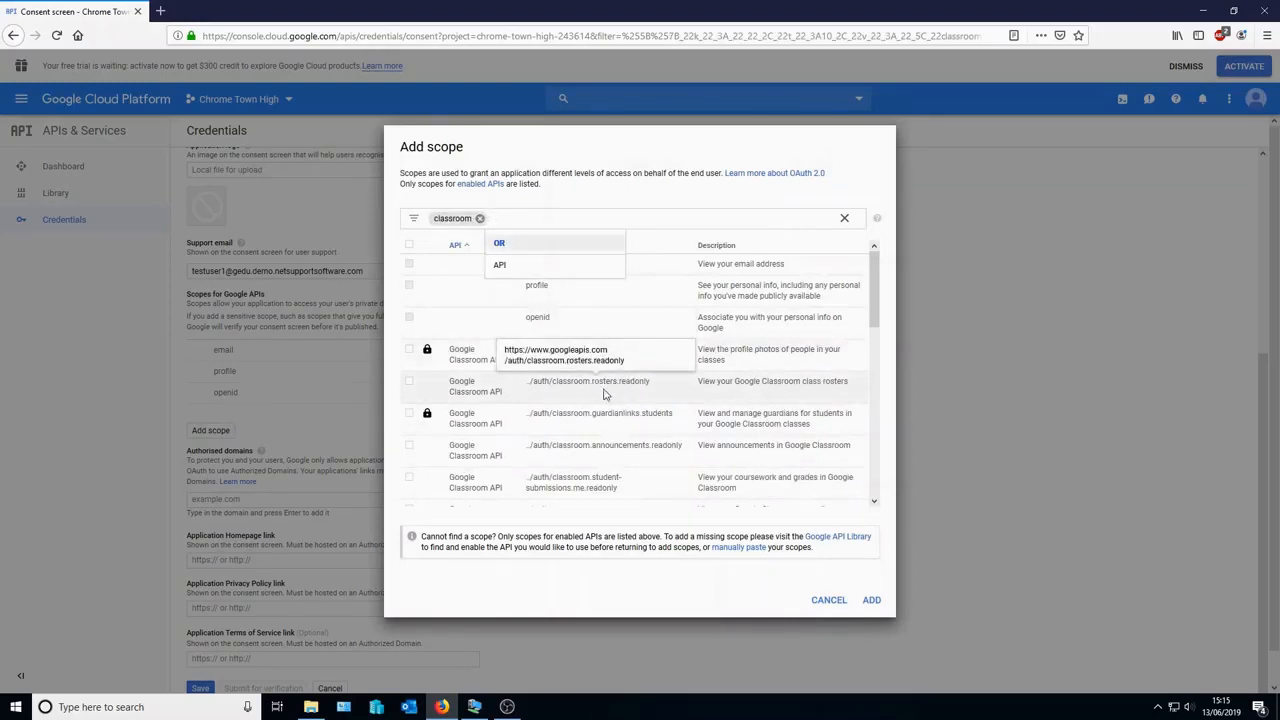
pyautogui.click(409, 385)
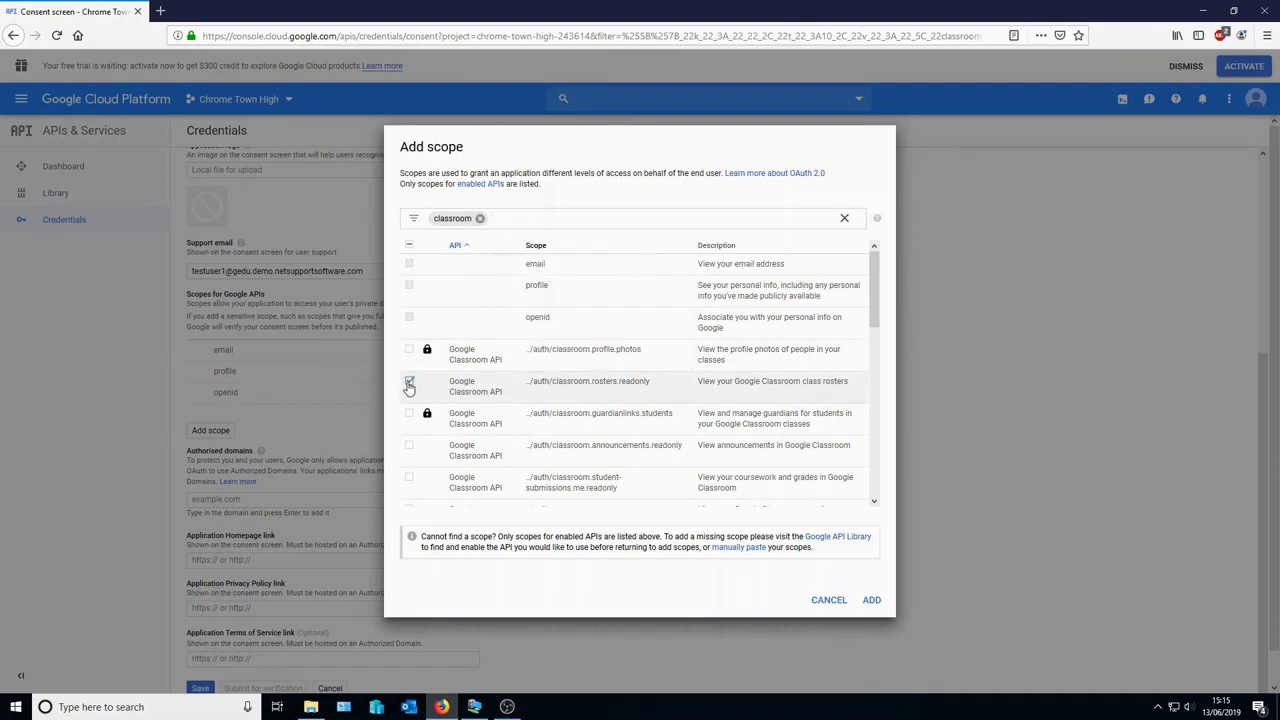
pyautogui.scroll(-2, 520, 412)
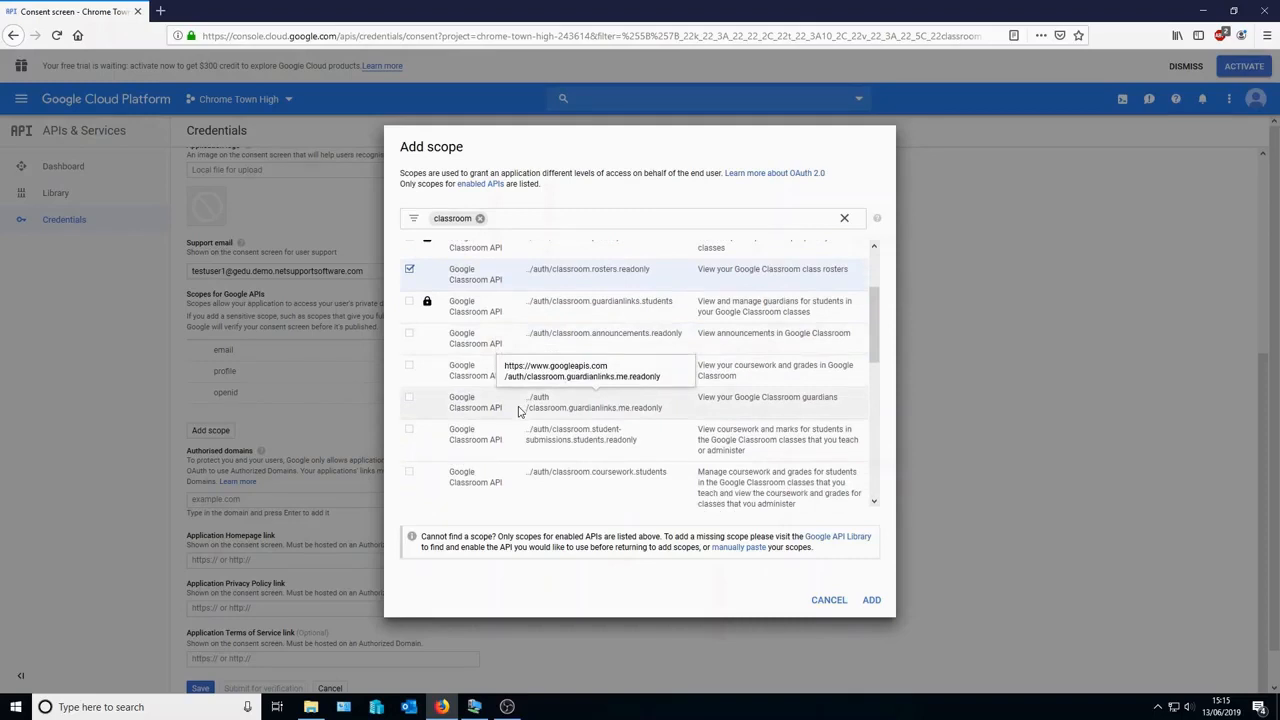
pyautogui.scroll(-3, 495, 405)
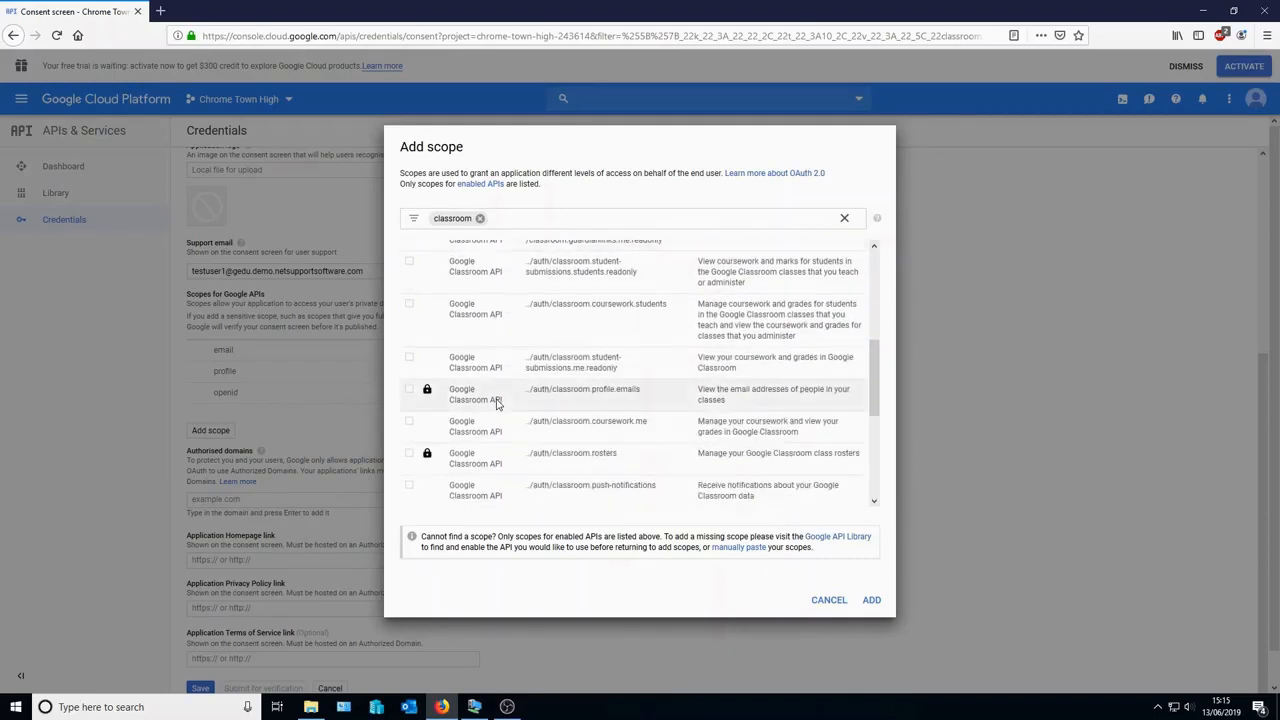
pyautogui.scroll(-1, 497, 404)
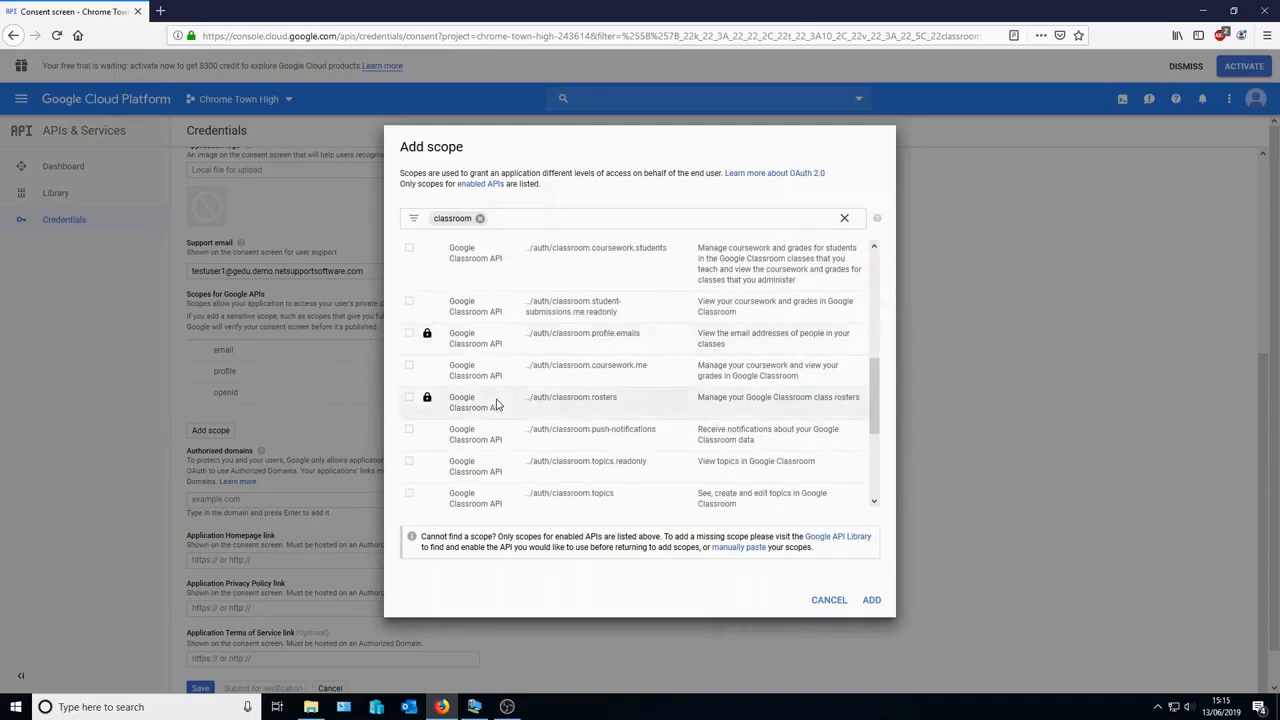
pyautogui.scroll(-2, 497, 404)
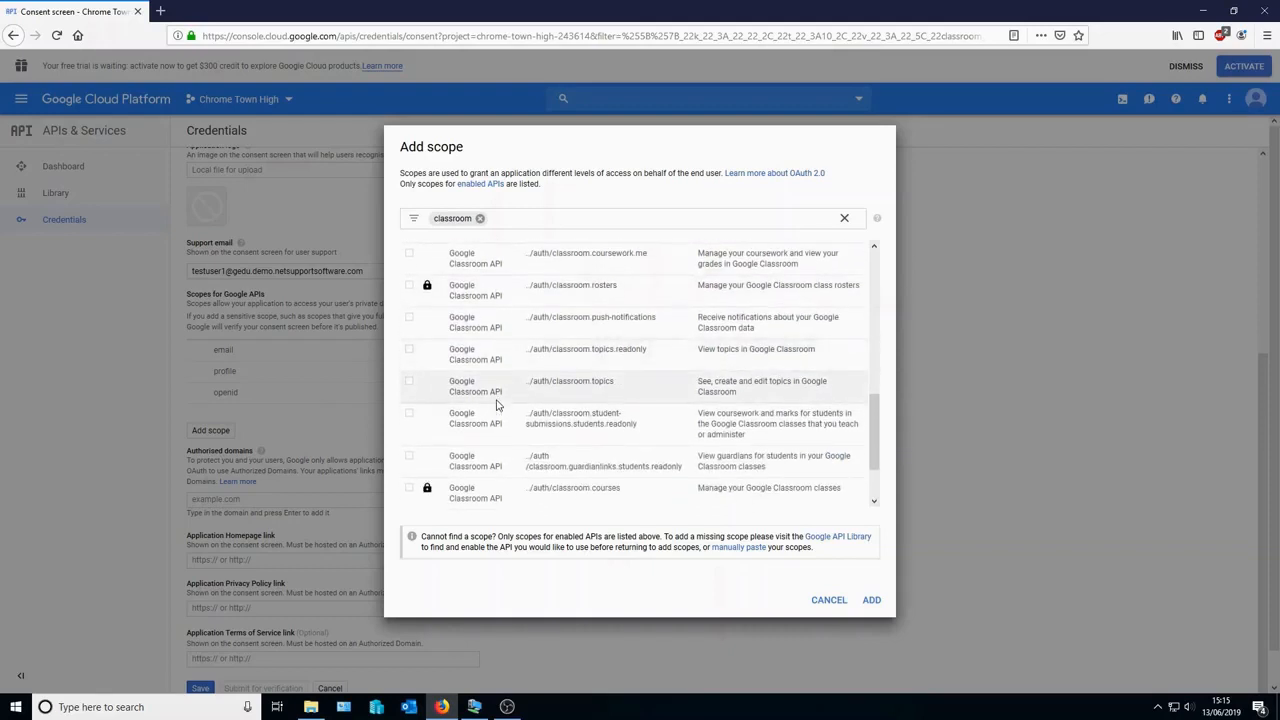
pyautogui.scroll(-1, 497, 404)
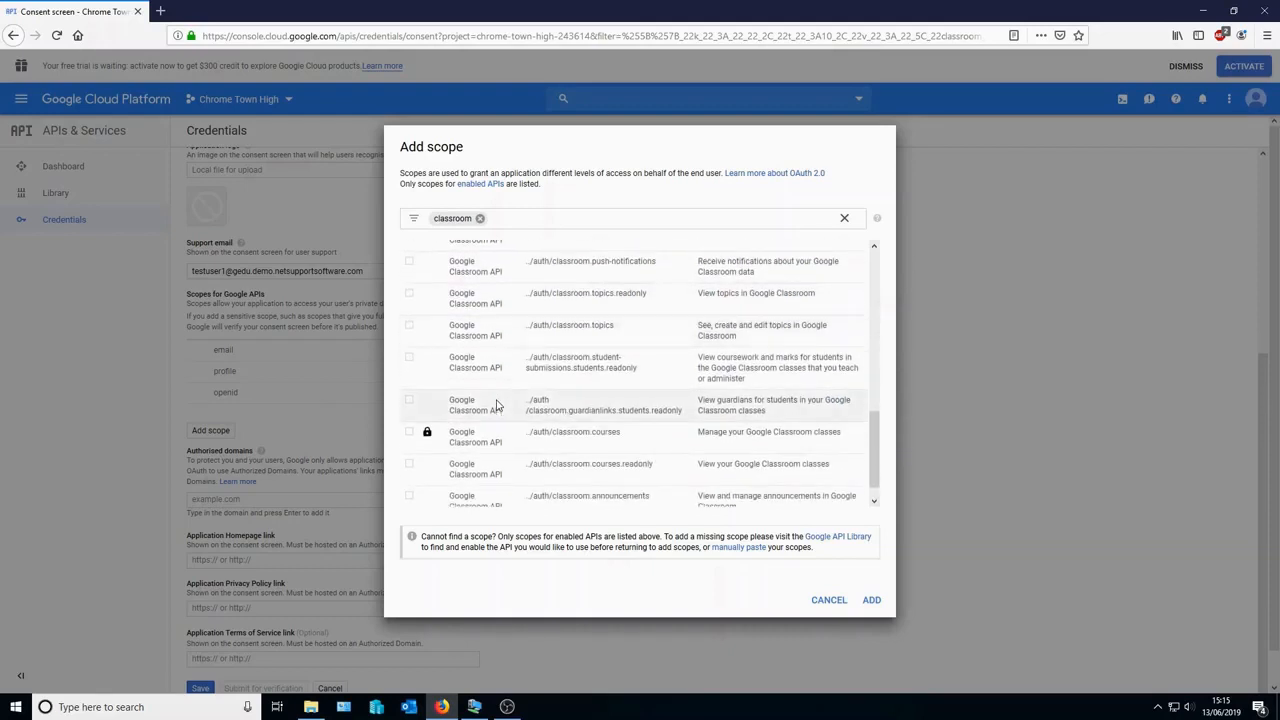
pyautogui.scroll(-1, 497, 404)
pyautogui.click(555, 443)
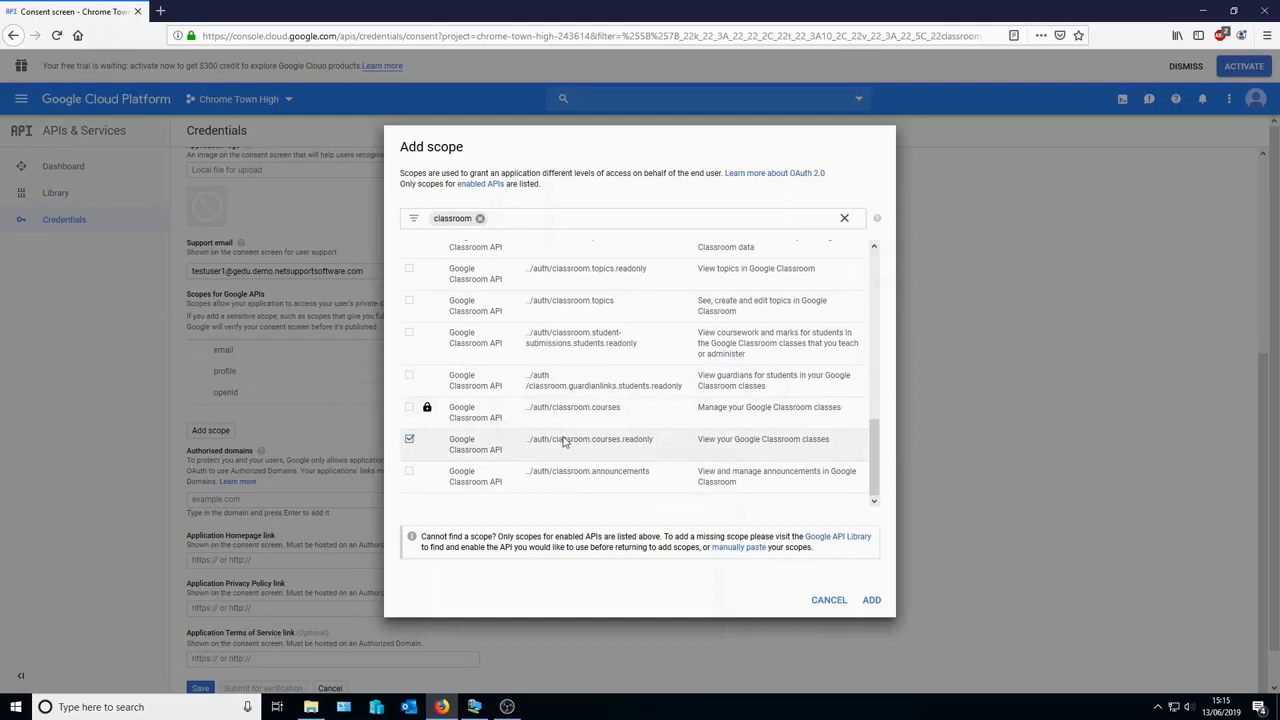
# - Tick the classroom push-notifications scope and add the selected scopes to the consent screen
pyautogui.scroll(1, 565, 441)
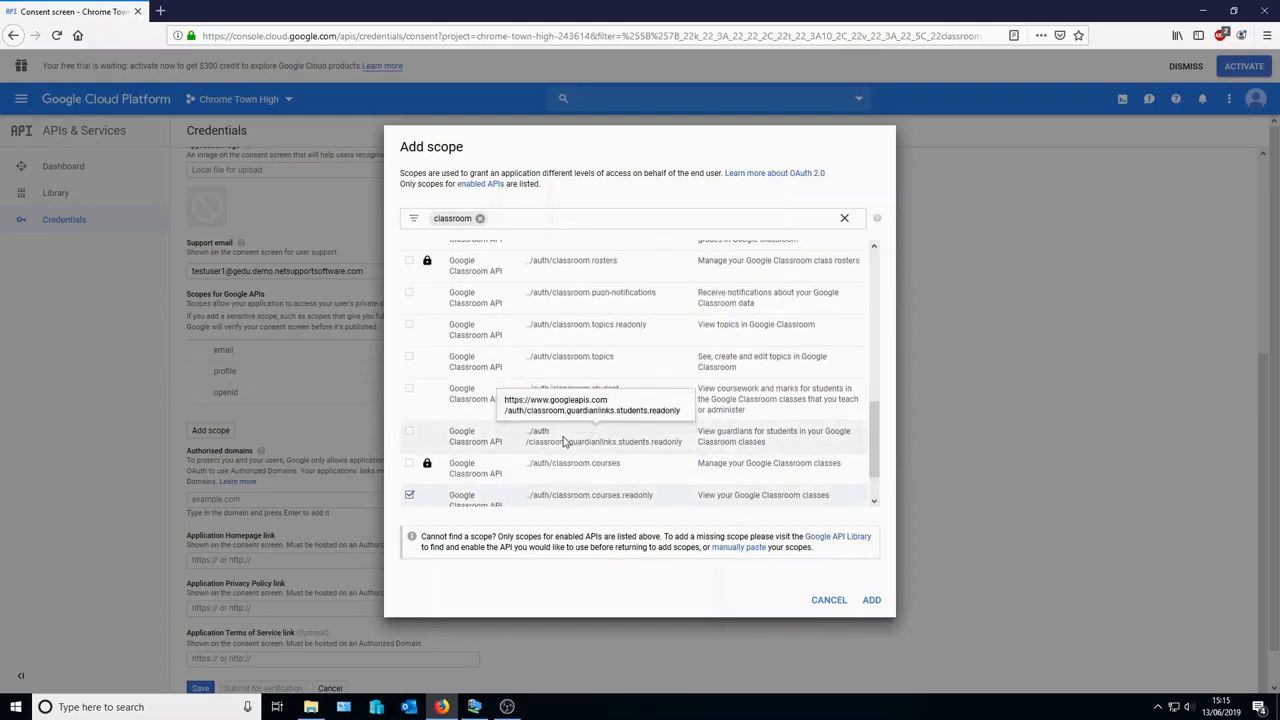
pyautogui.click(409, 293)
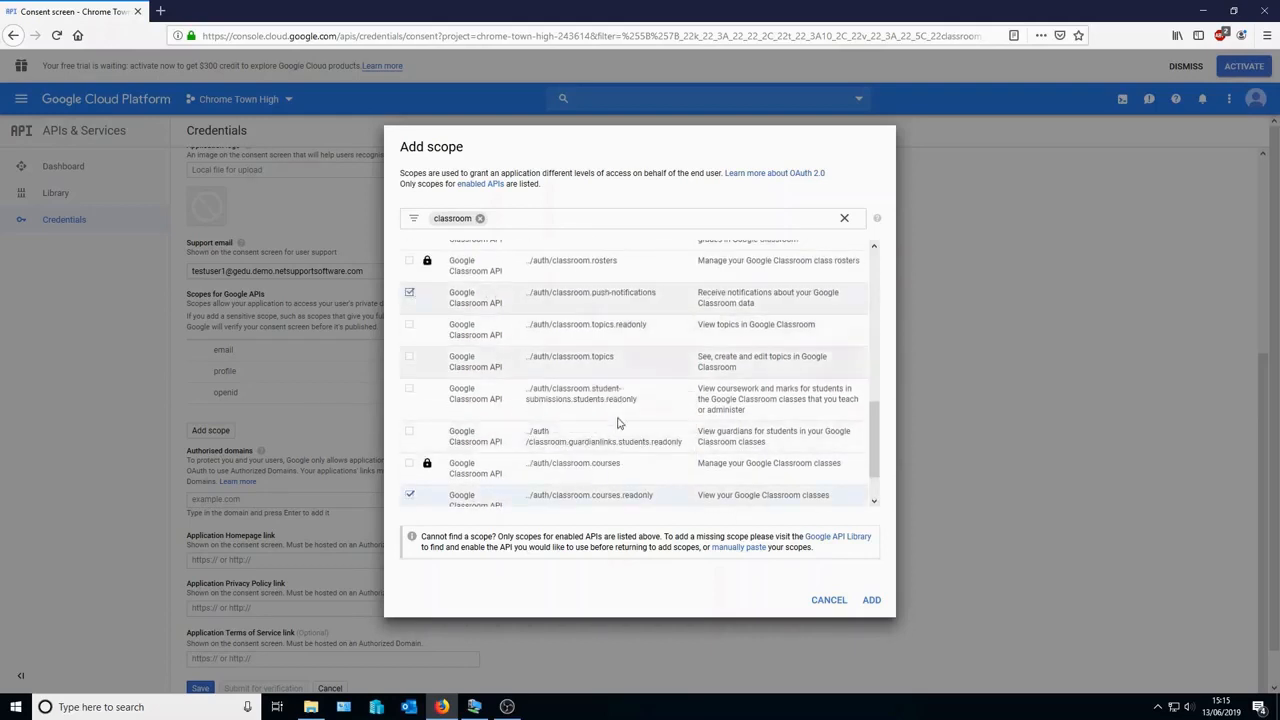
pyautogui.click(870, 601)
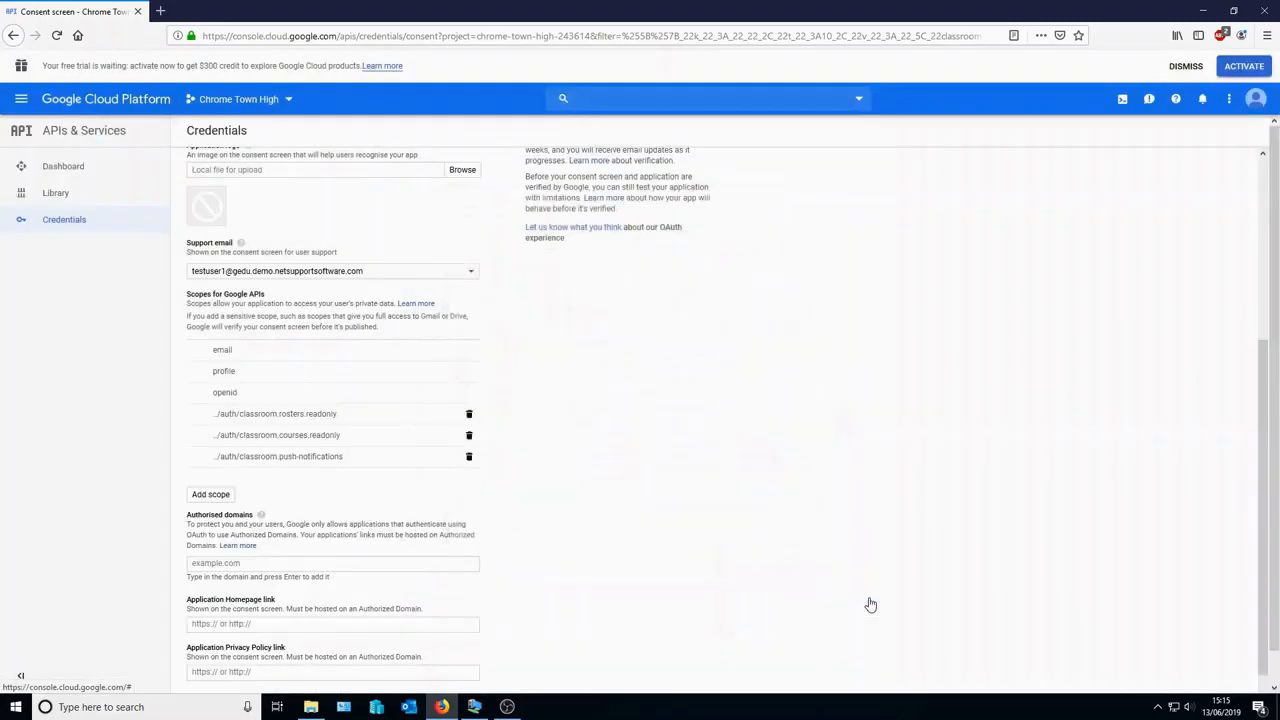
# - Save the OAuth consent screen and bring up the Create credentials options on the Credentials page
pyautogui.scroll(-1, 830, 597)
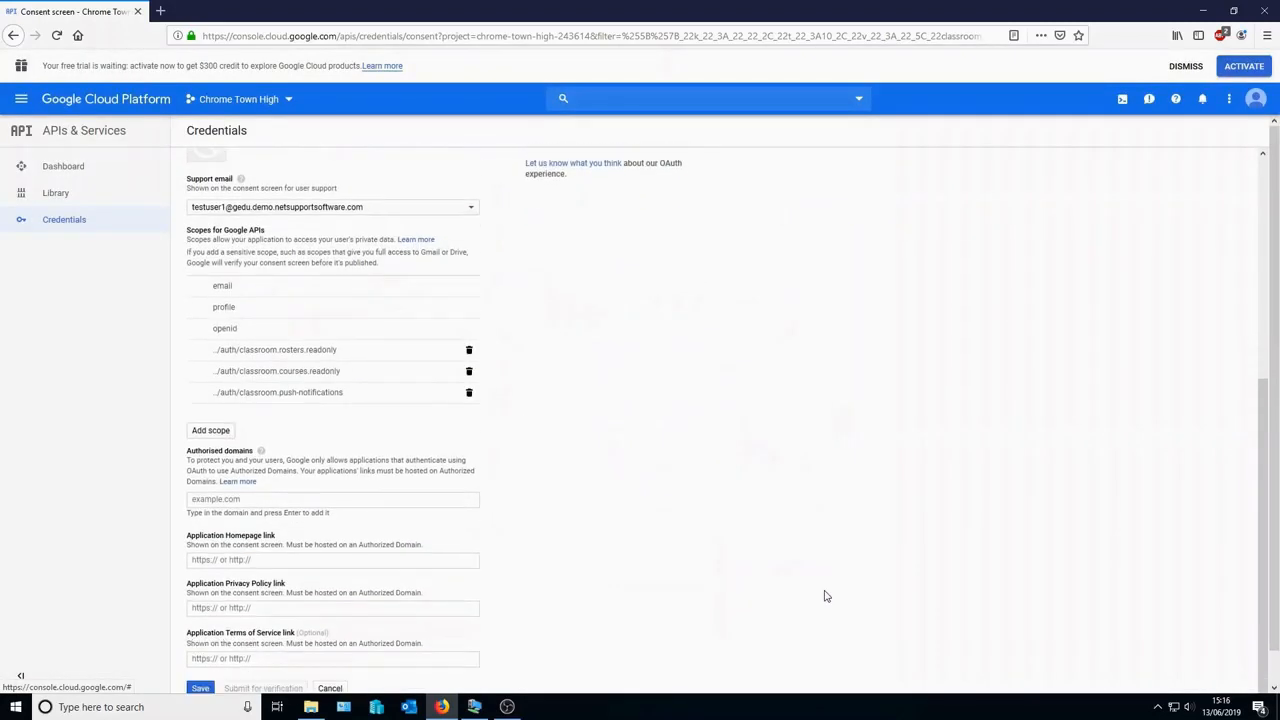
pyautogui.scroll(-1, 205, 680)
pyautogui.click(203, 658)
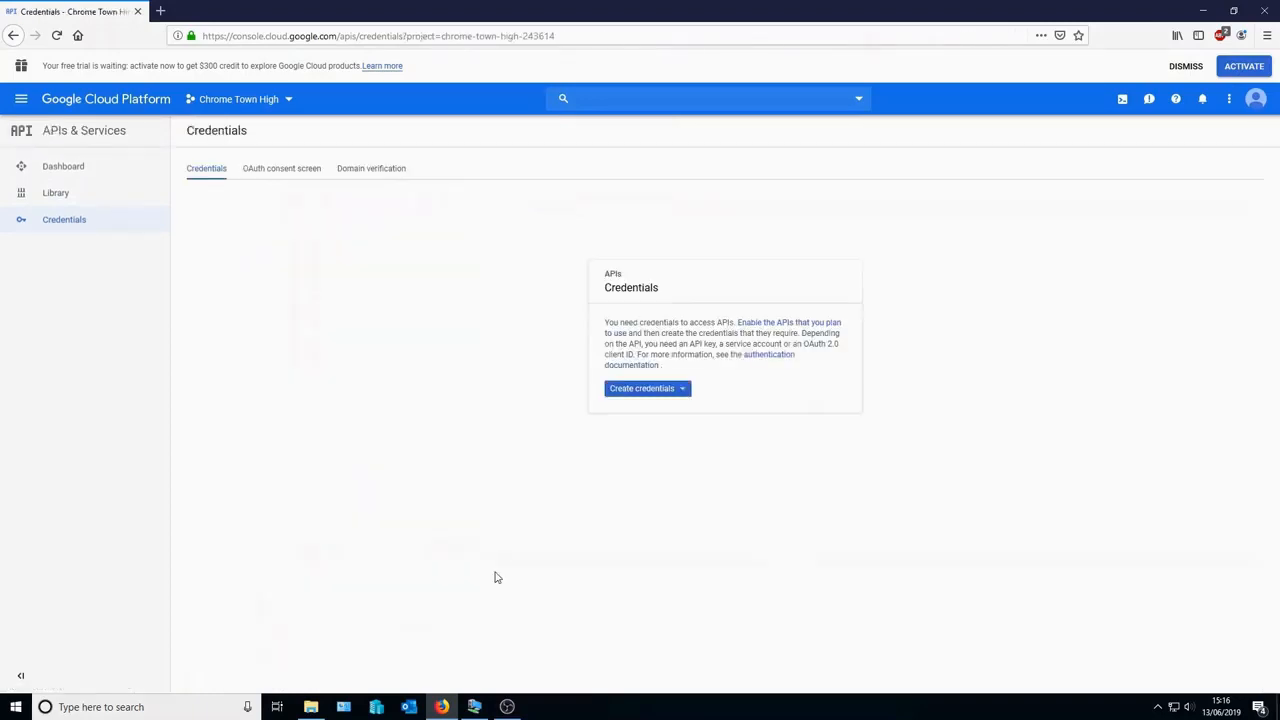
pyautogui.click(657, 394)
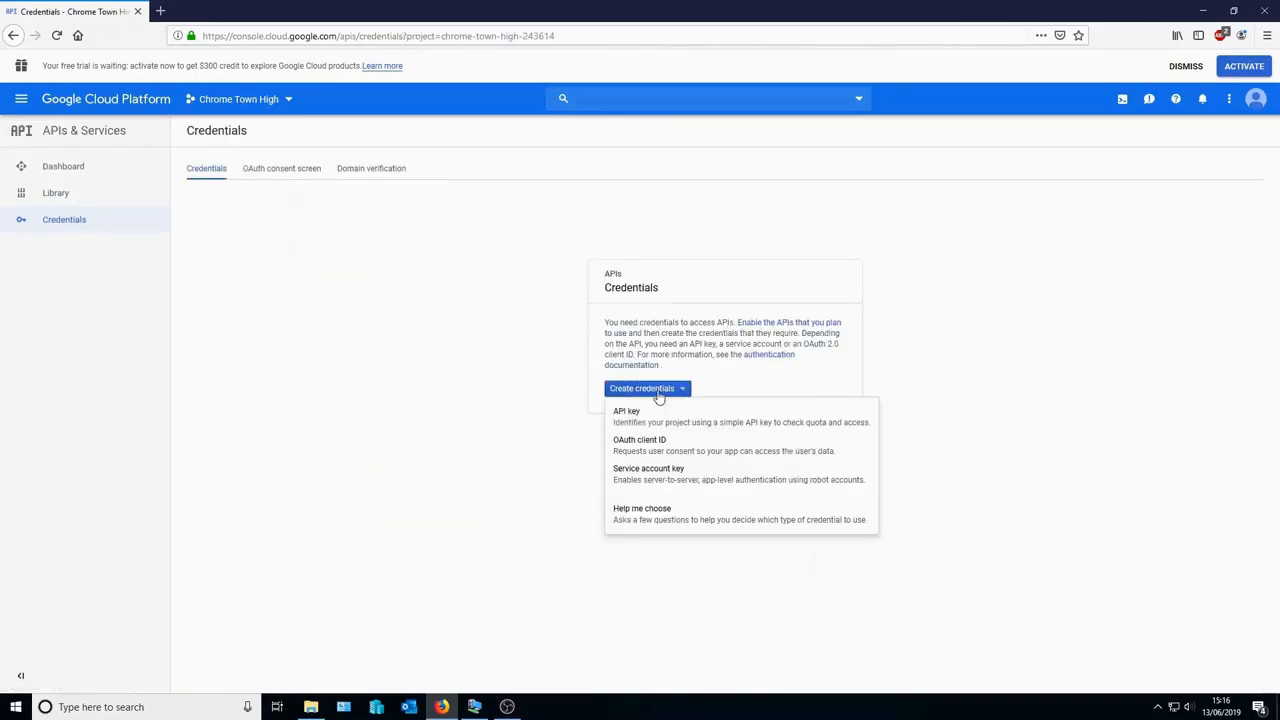
# - Request a JSON service account key for new account pubsubadmin with the Pub/Sub Admin role
pyautogui.click(651, 472)
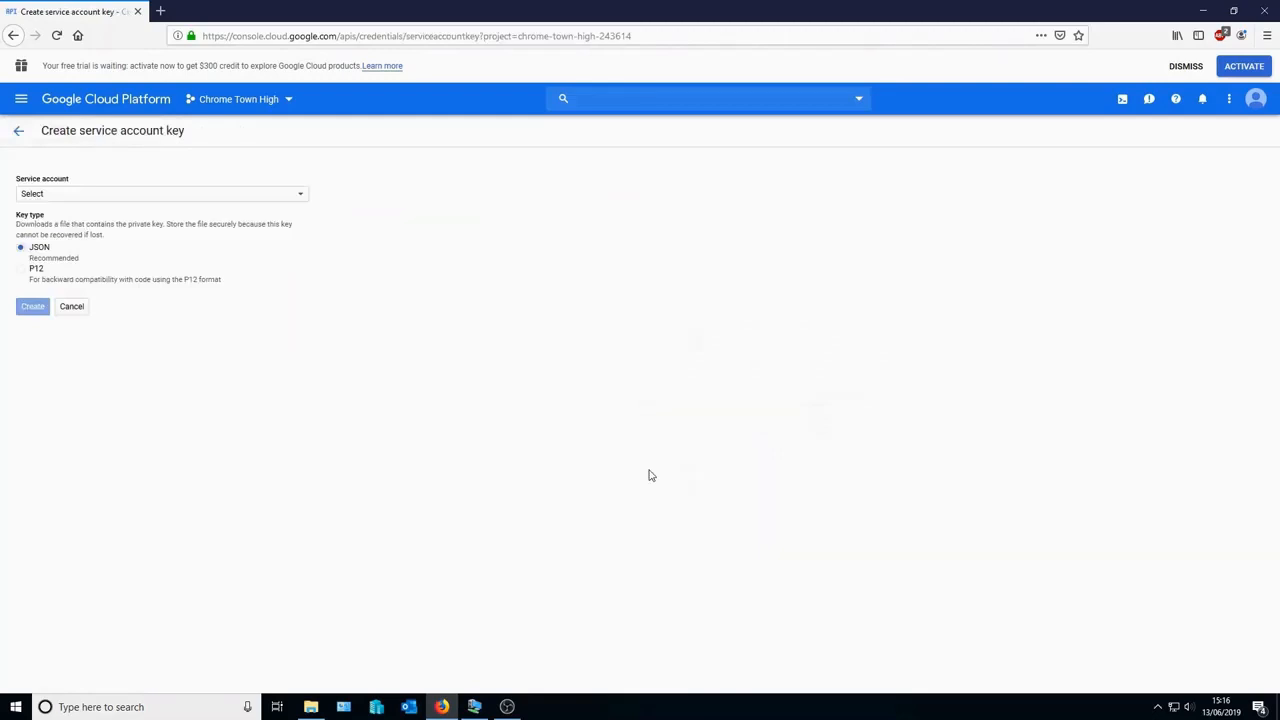
pyautogui.click(300, 197)
pyautogui.click(243, 205)
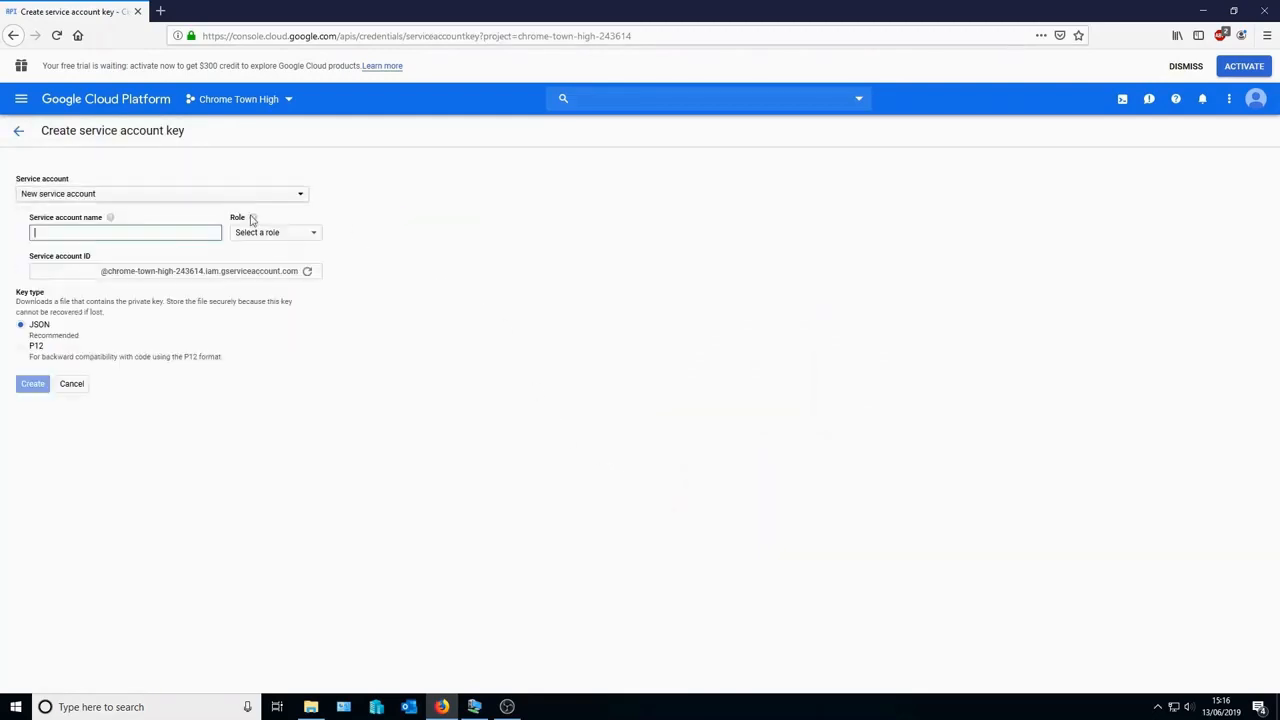
pyautogui.write('pubsu')
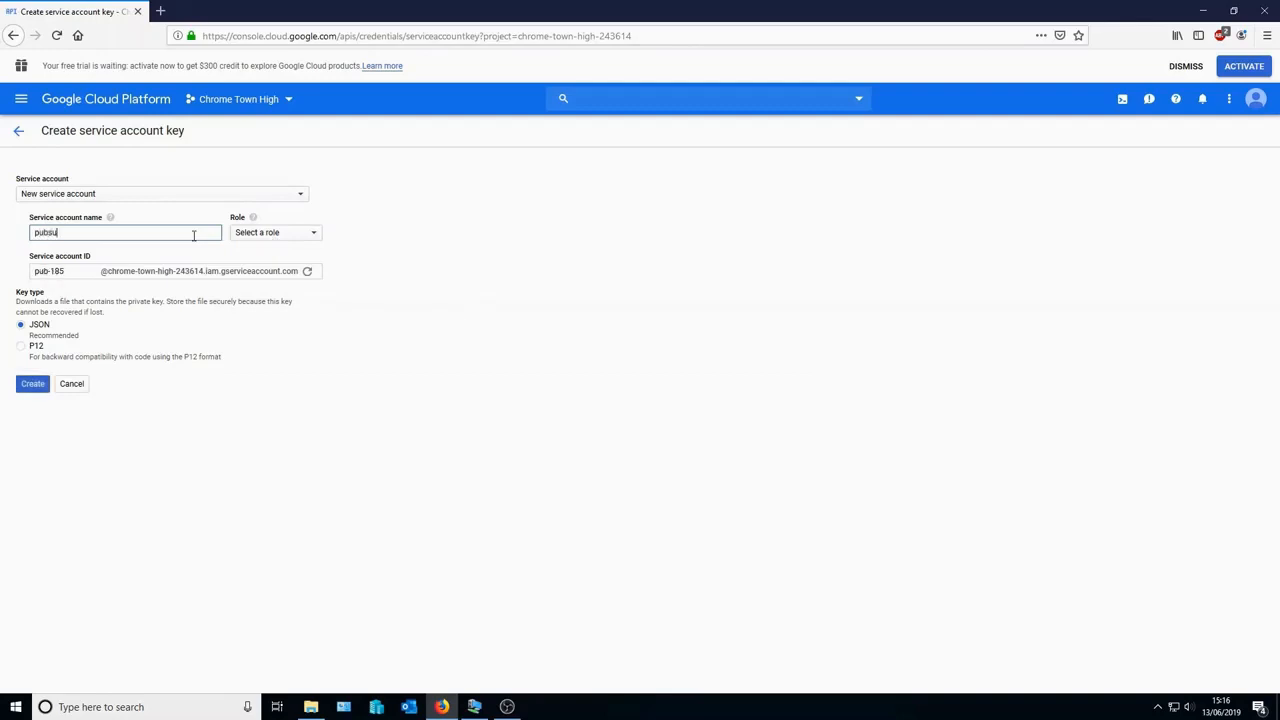
pyautogui.write('badmin')
pyautogui.click(270, 237)
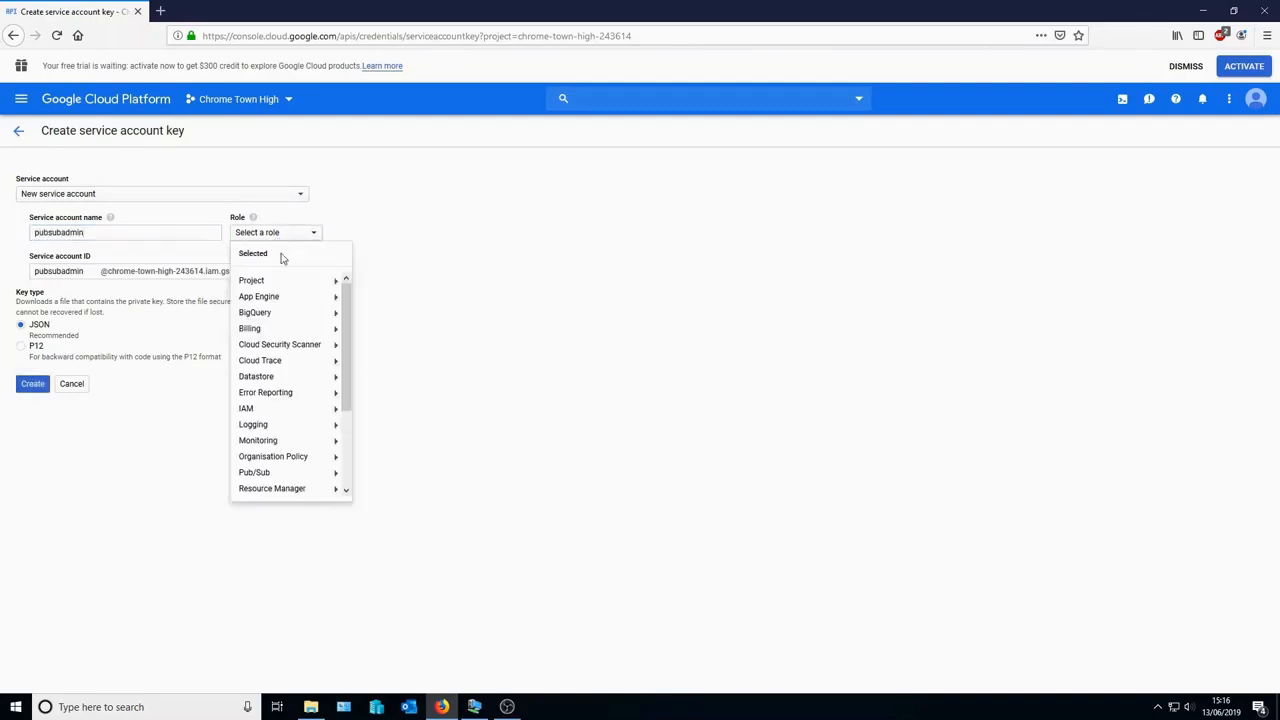
pyautogui.moveTo(277, 475)
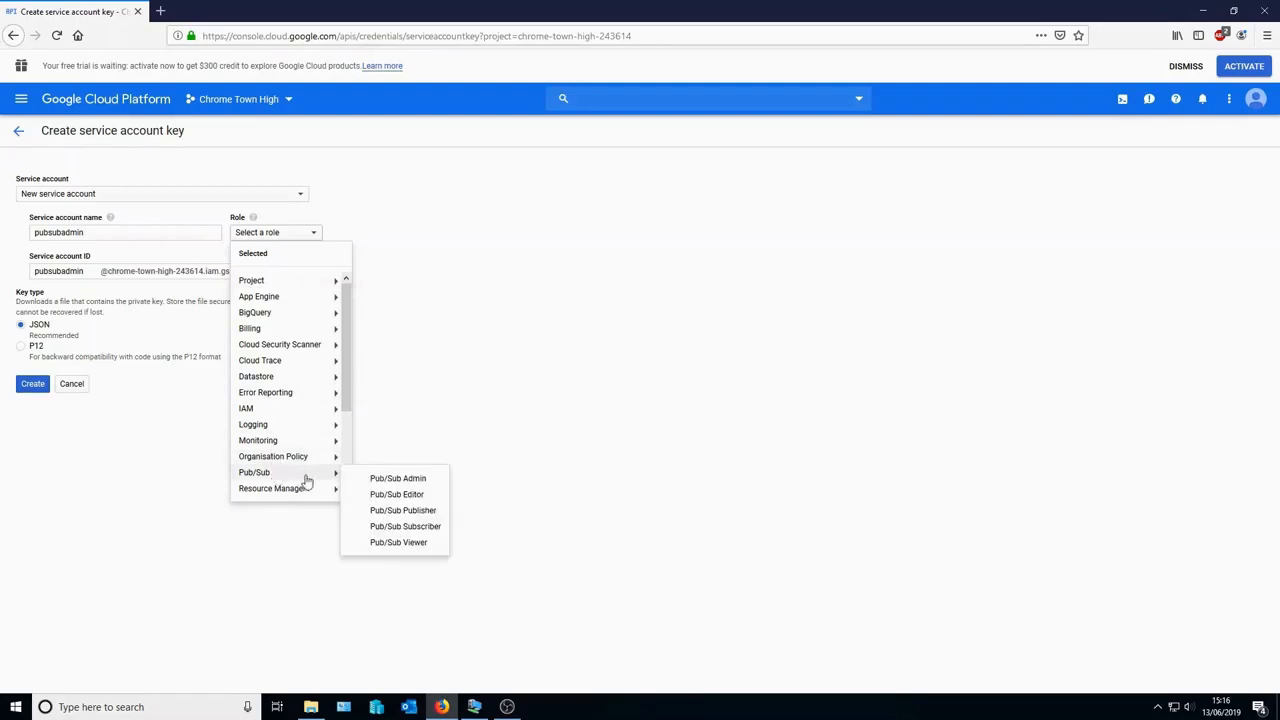
pyautogui.click(391, 482)
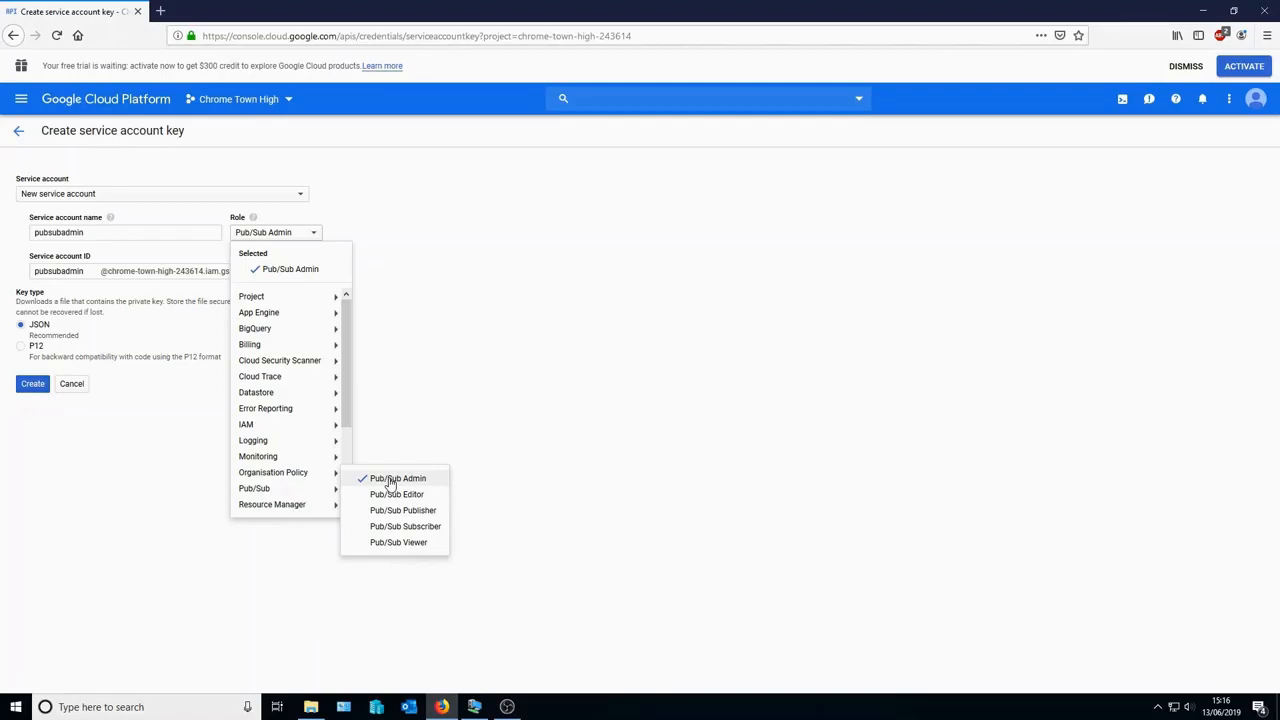
pyautogui.click(472, 390)
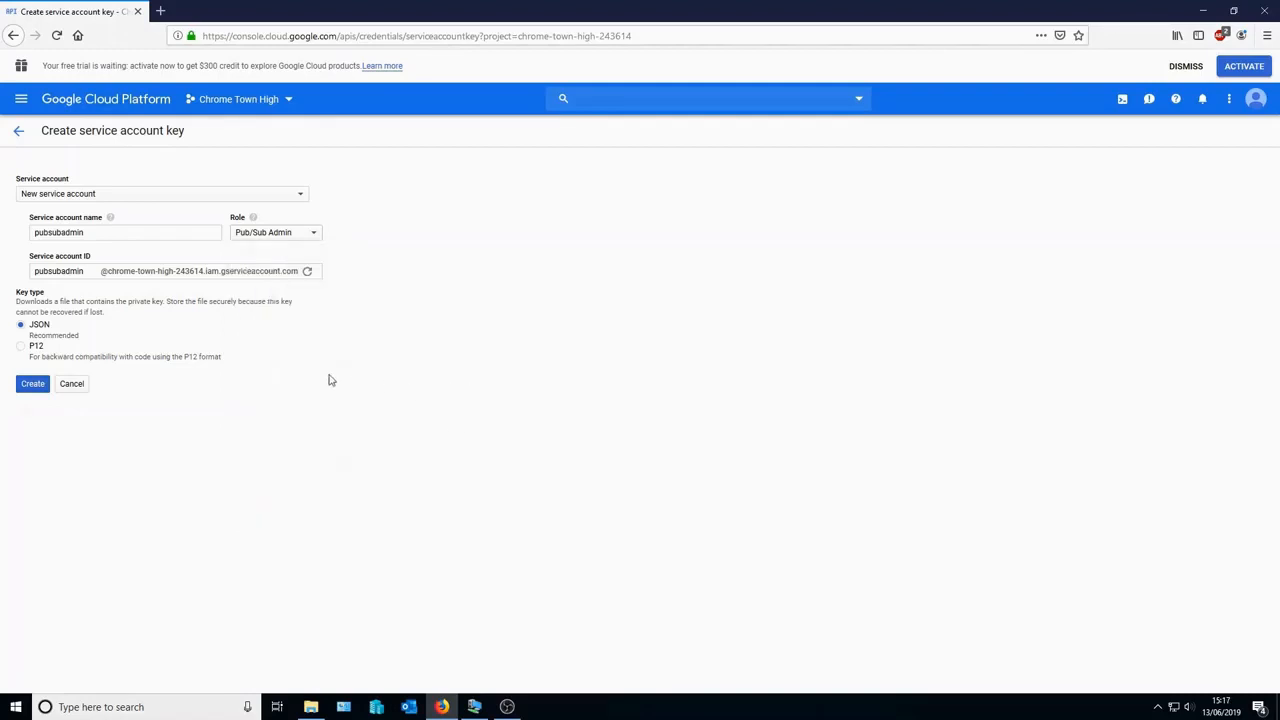
pyautogui.click(34, 389)
# - Create the pubsubadmin key, save its JSON private key file, and close the saved notice
pyautogui.click(34, 389)
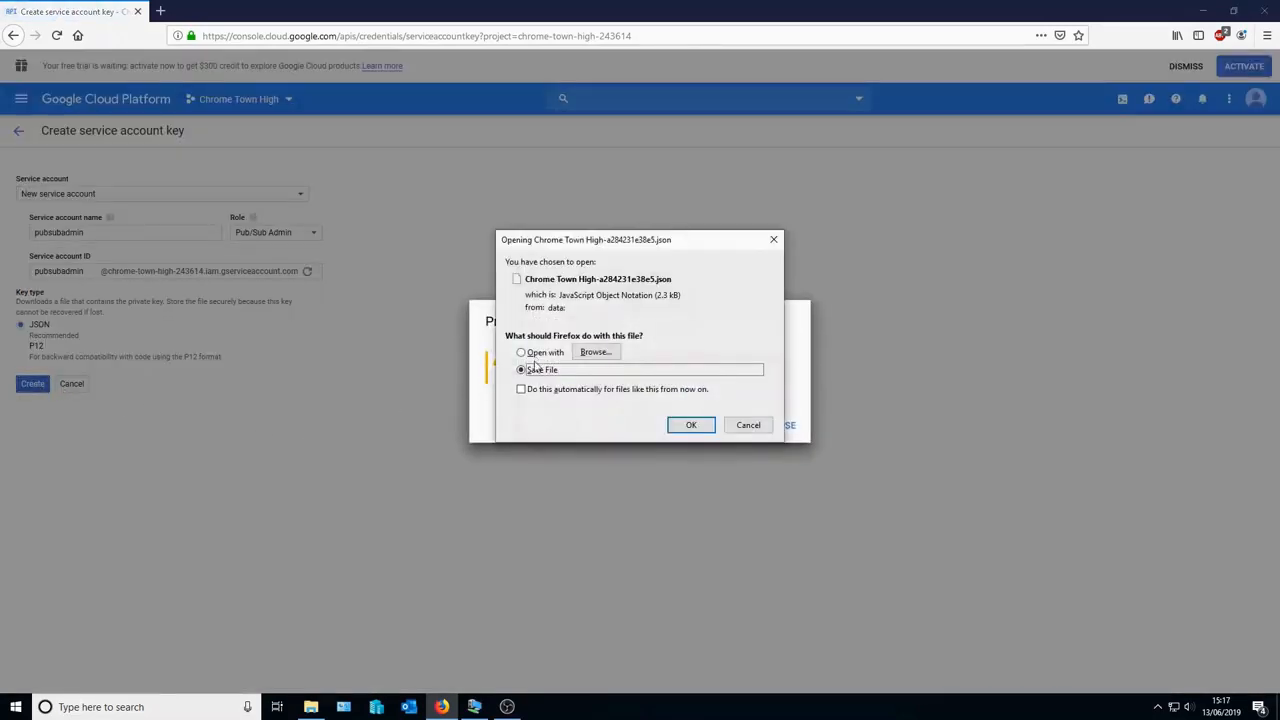
pyautogui.click(690, 426)
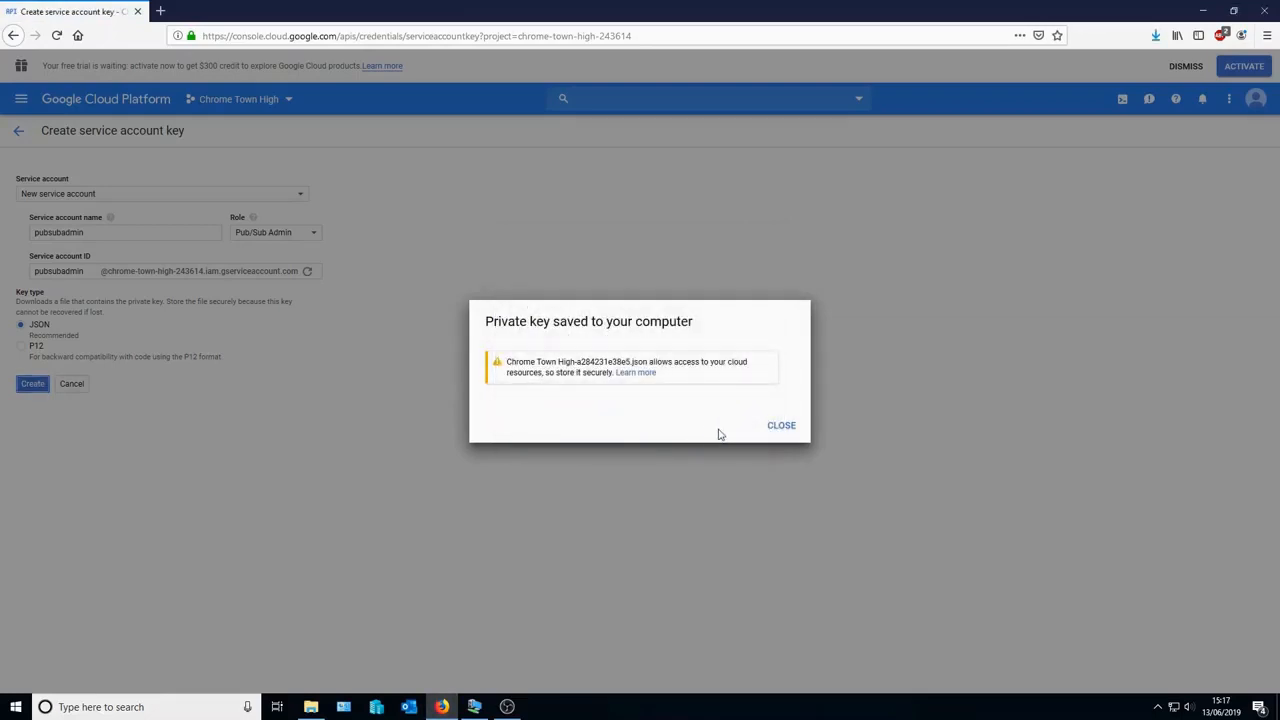
pyautogui.click(777, 431)
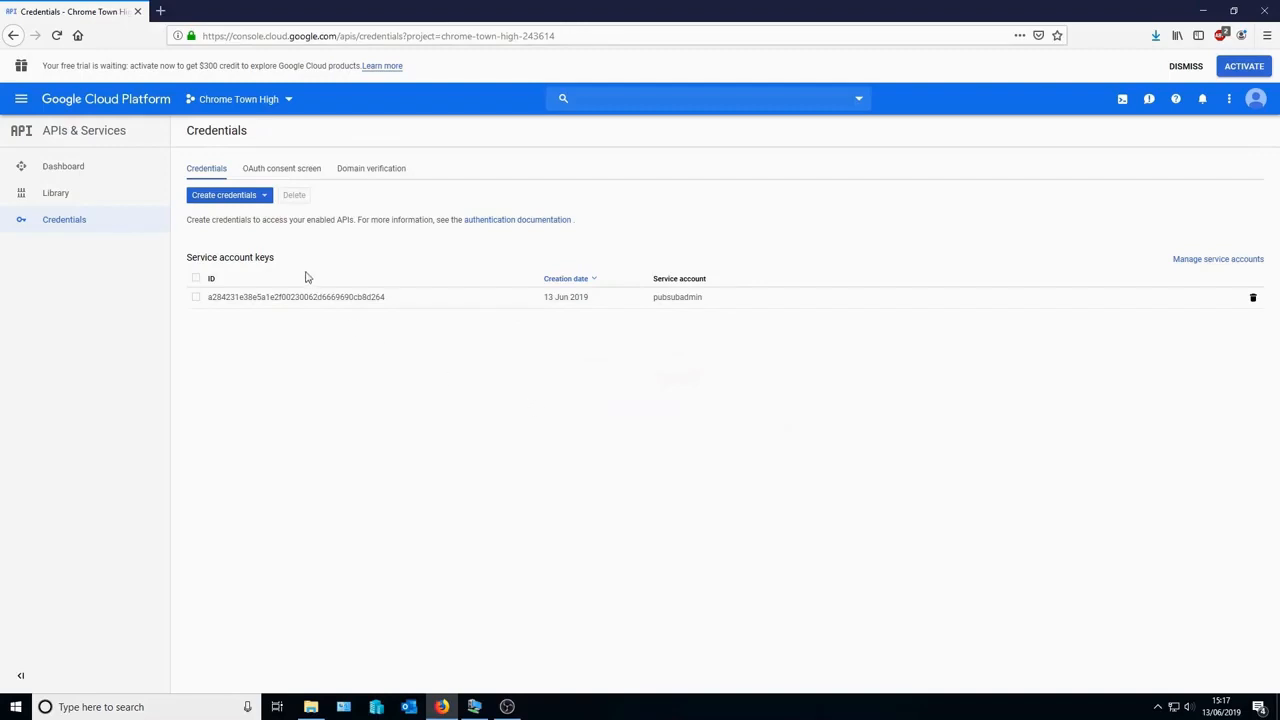
# - Create OAuth client ID 'Other client 1' of type Other and download its JSON client secret
pyautogui.click(255, 198)
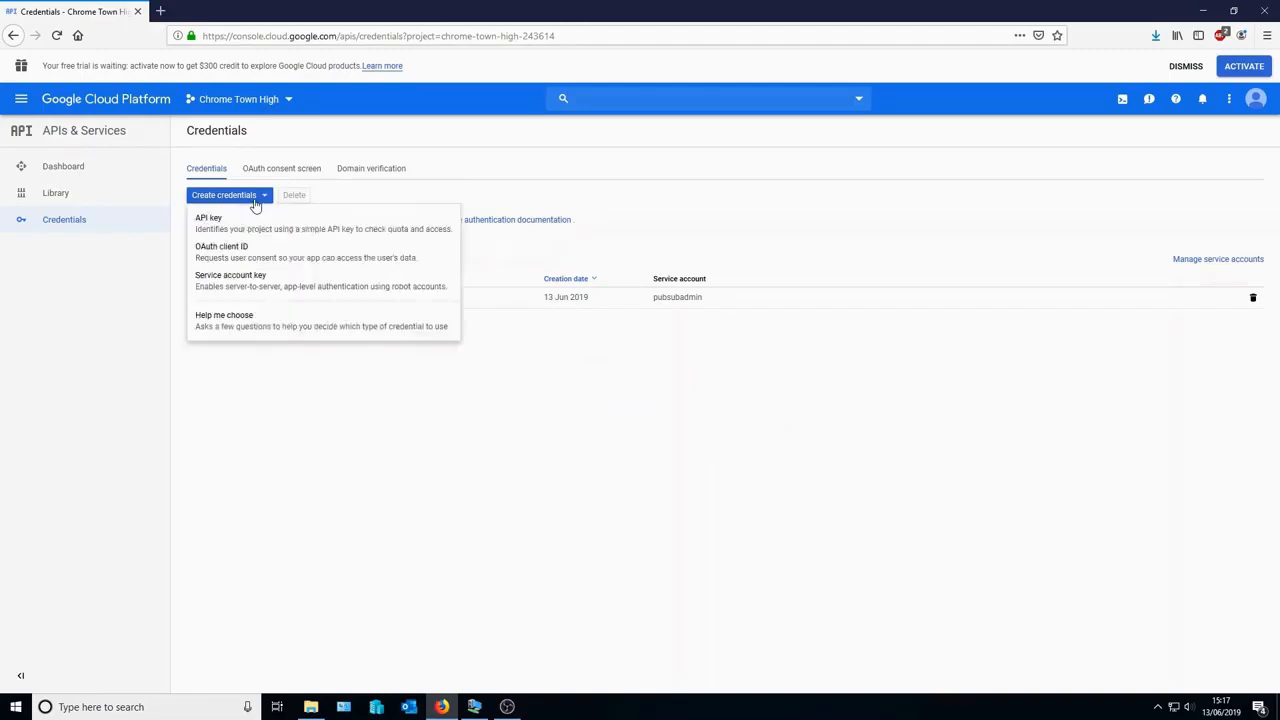
pyautogui.click(247, 252)
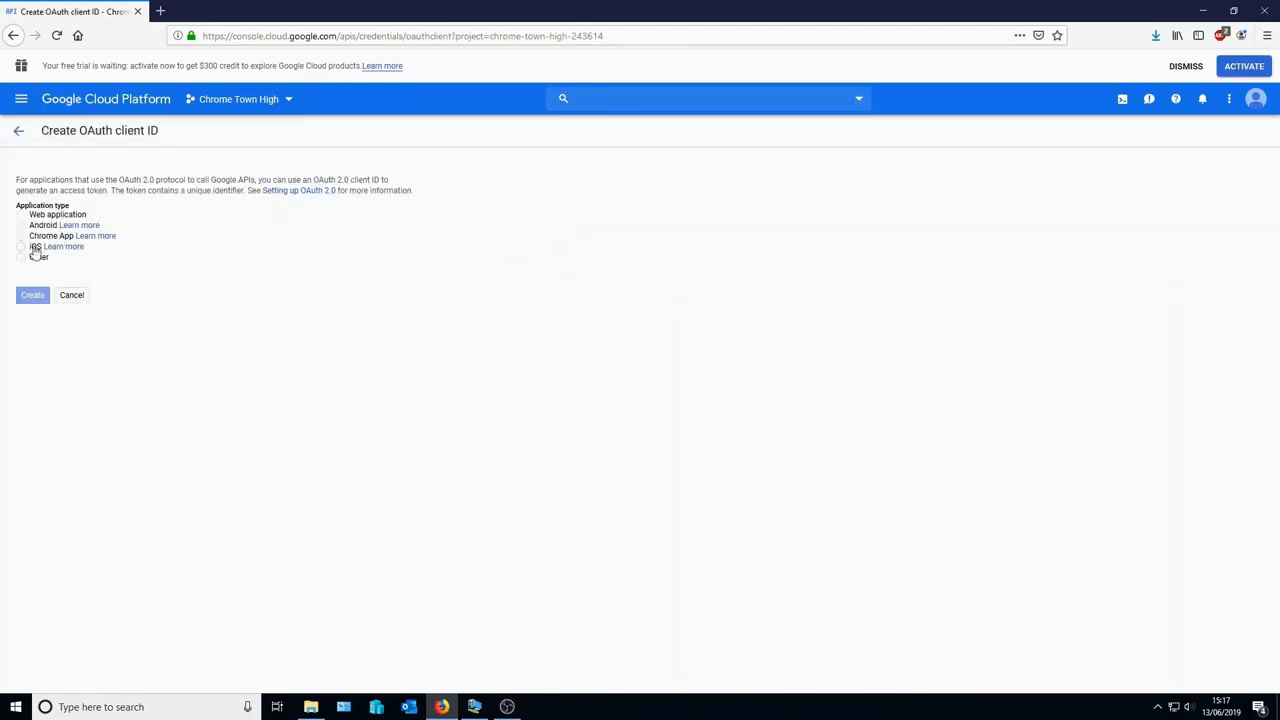
pyautogui.click(22, 259)
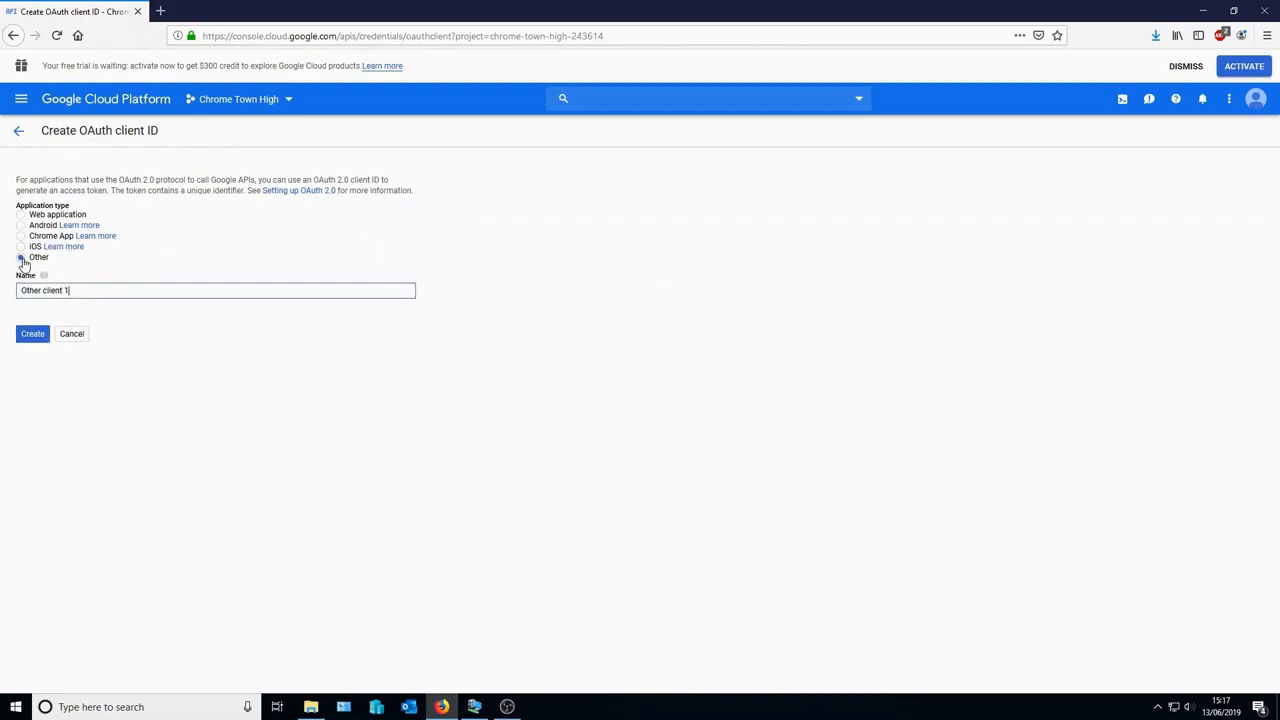
pyautogui.click(34, 336)
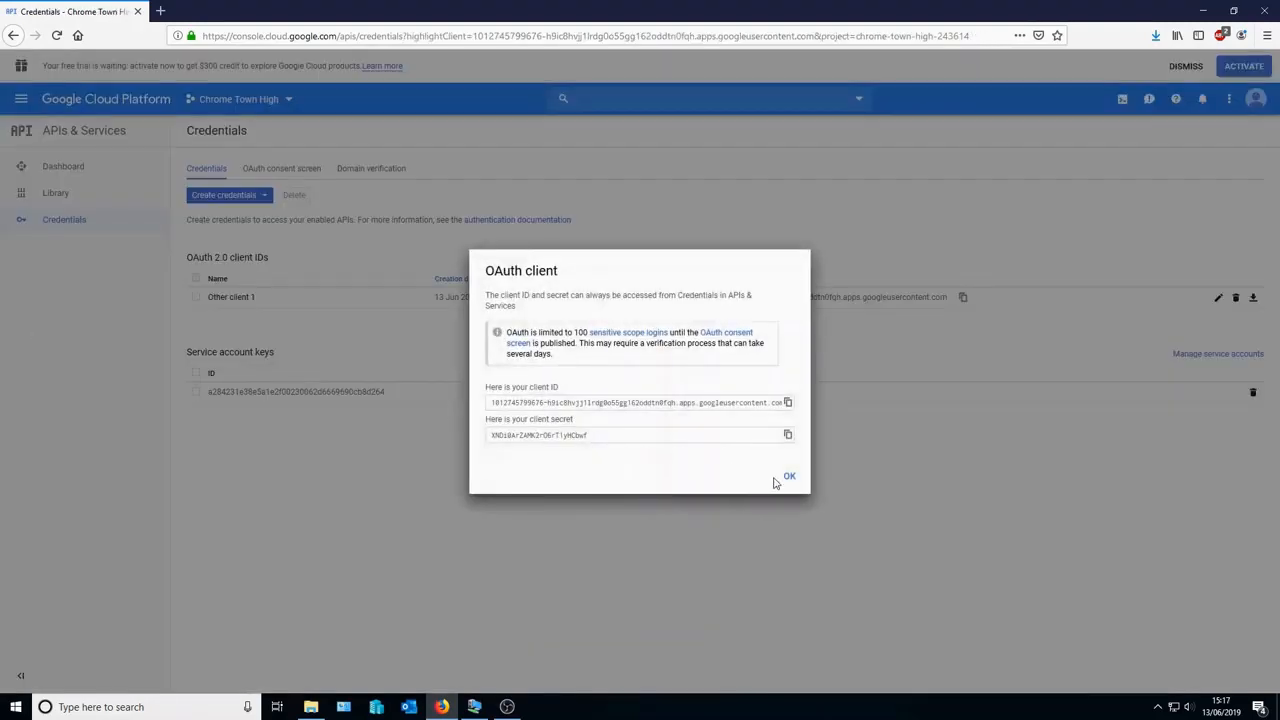
pyautogui.click(788, 478)
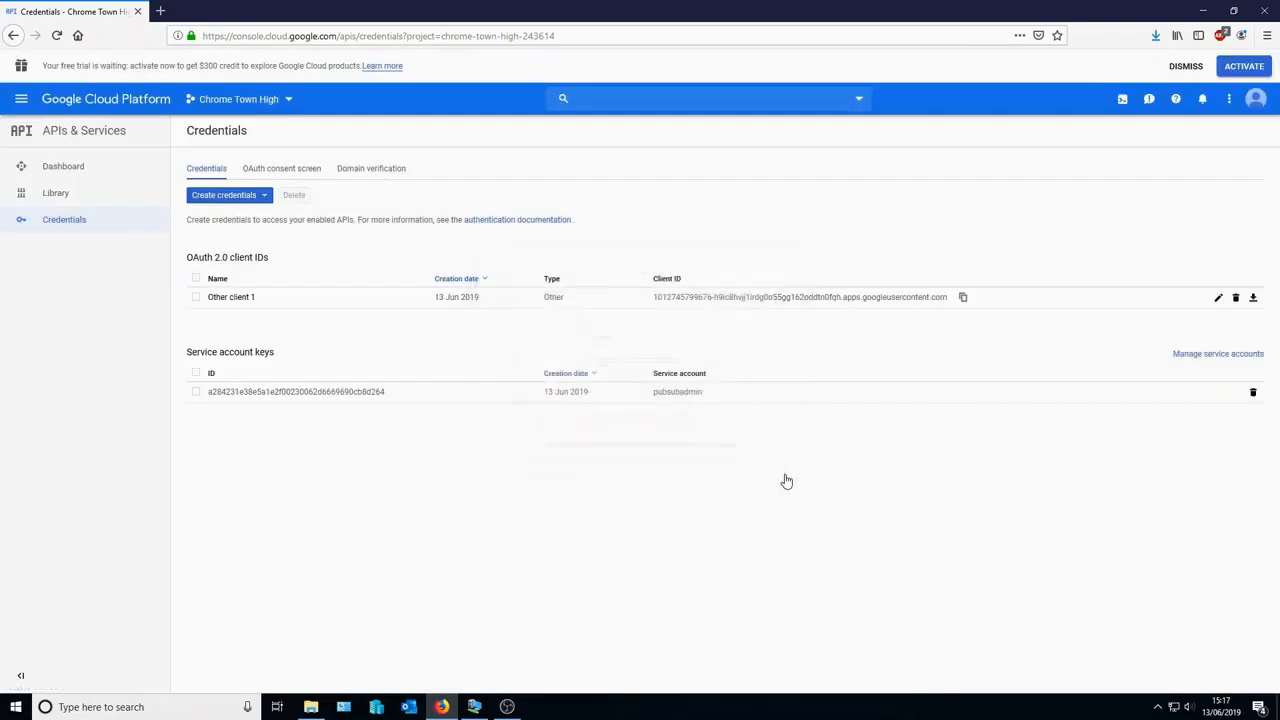
pyautogui.click(1255, 301)
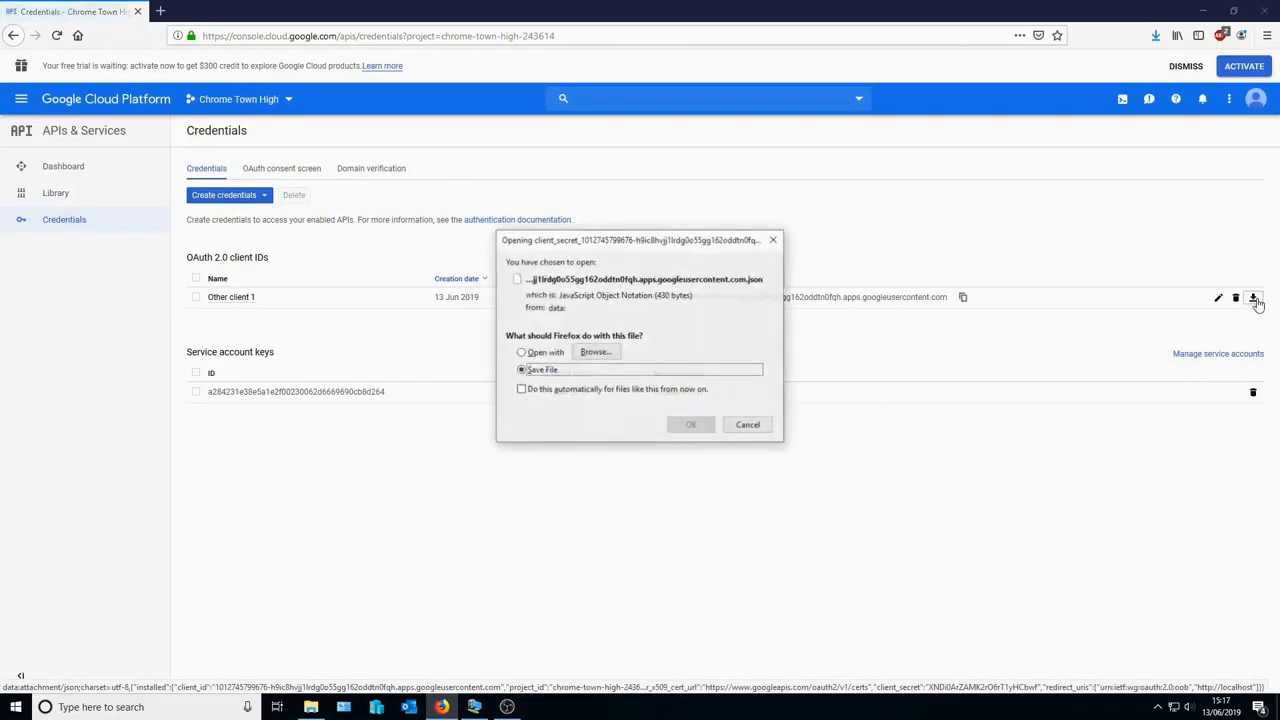
pyautogui.click(682, 428)
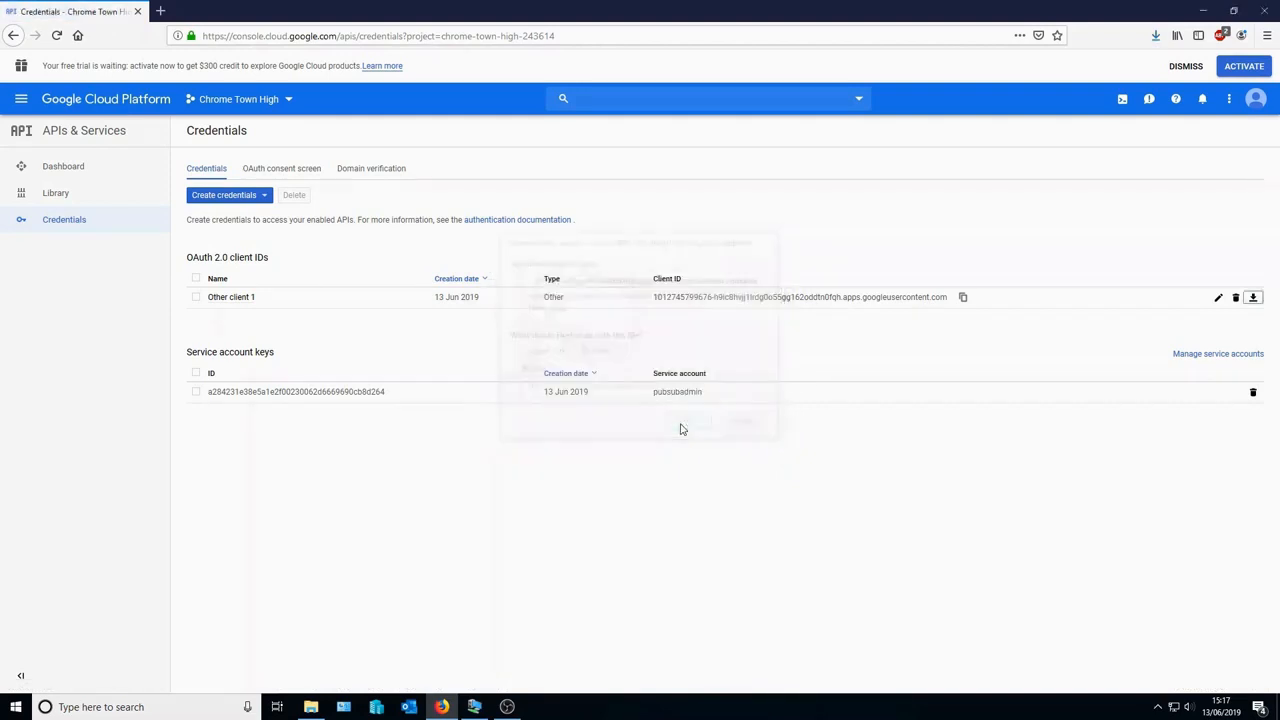
# - In IAM, add the classroom-notifications service account as a new project member
pyautogui.click(21, 100)
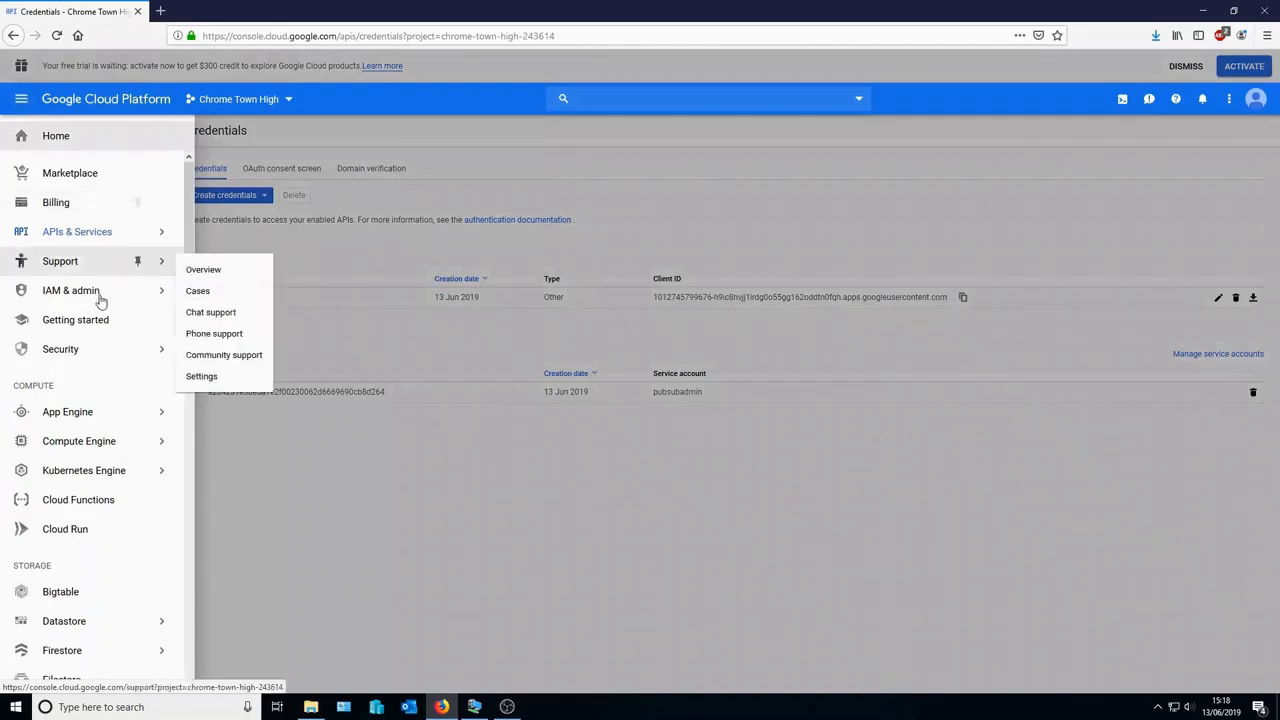
pyautogui.moveTo(103, 296)
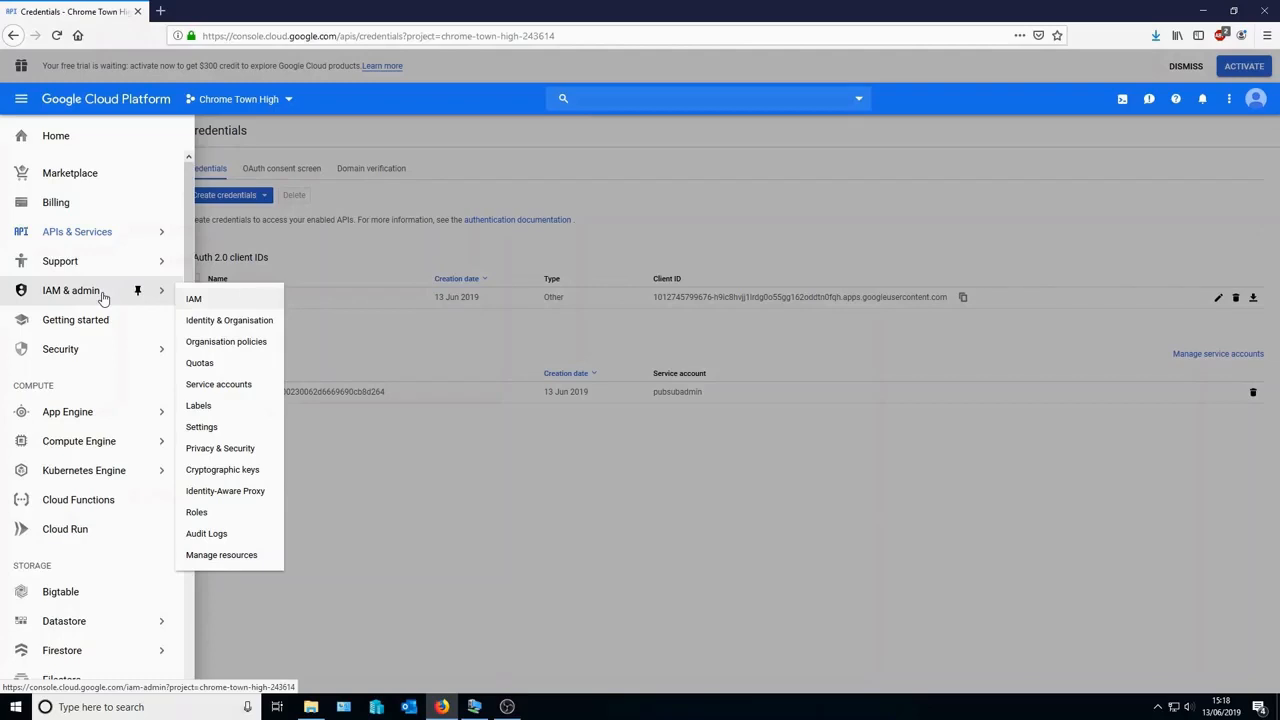
pyautogui.click(103, 296)
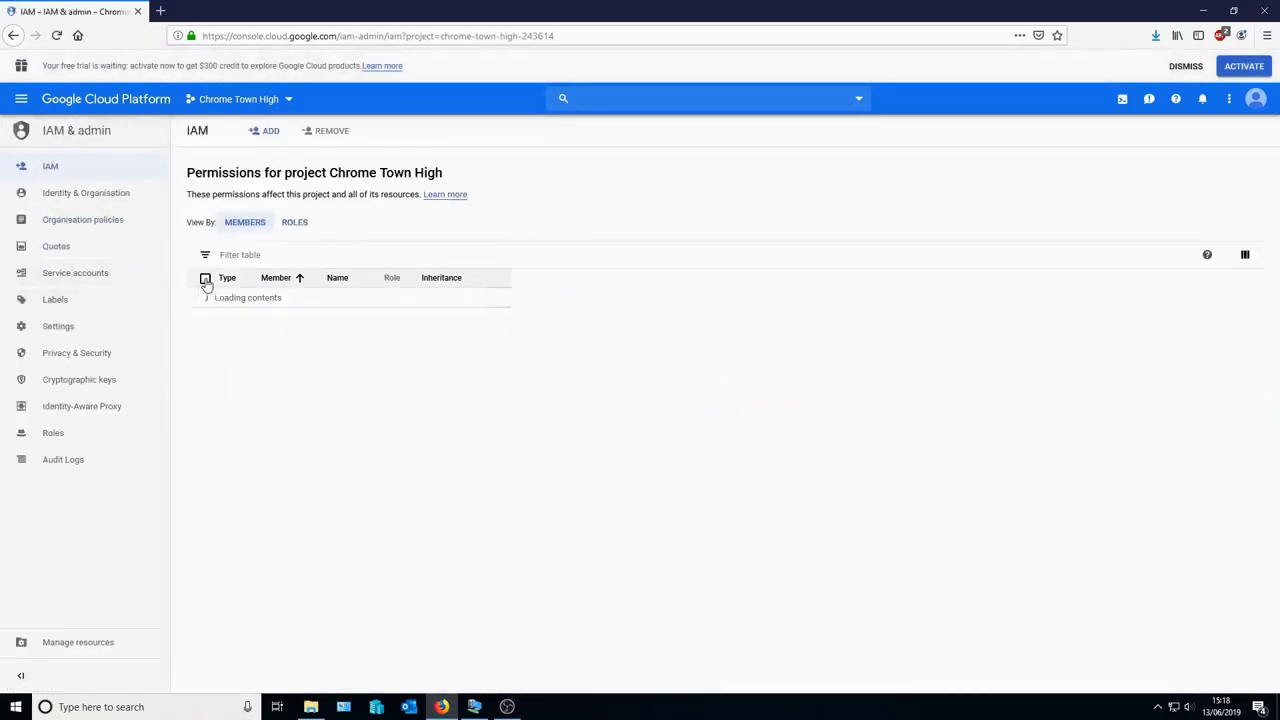
pyautogui.click(264, 131)
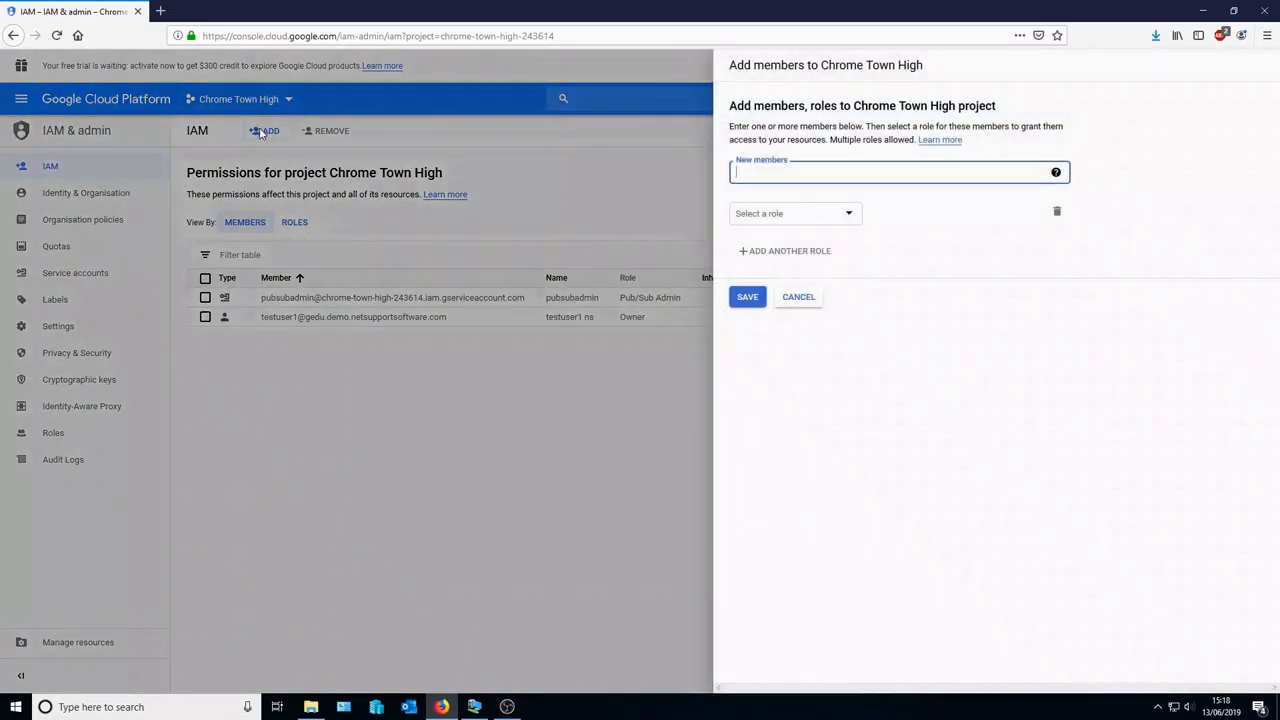
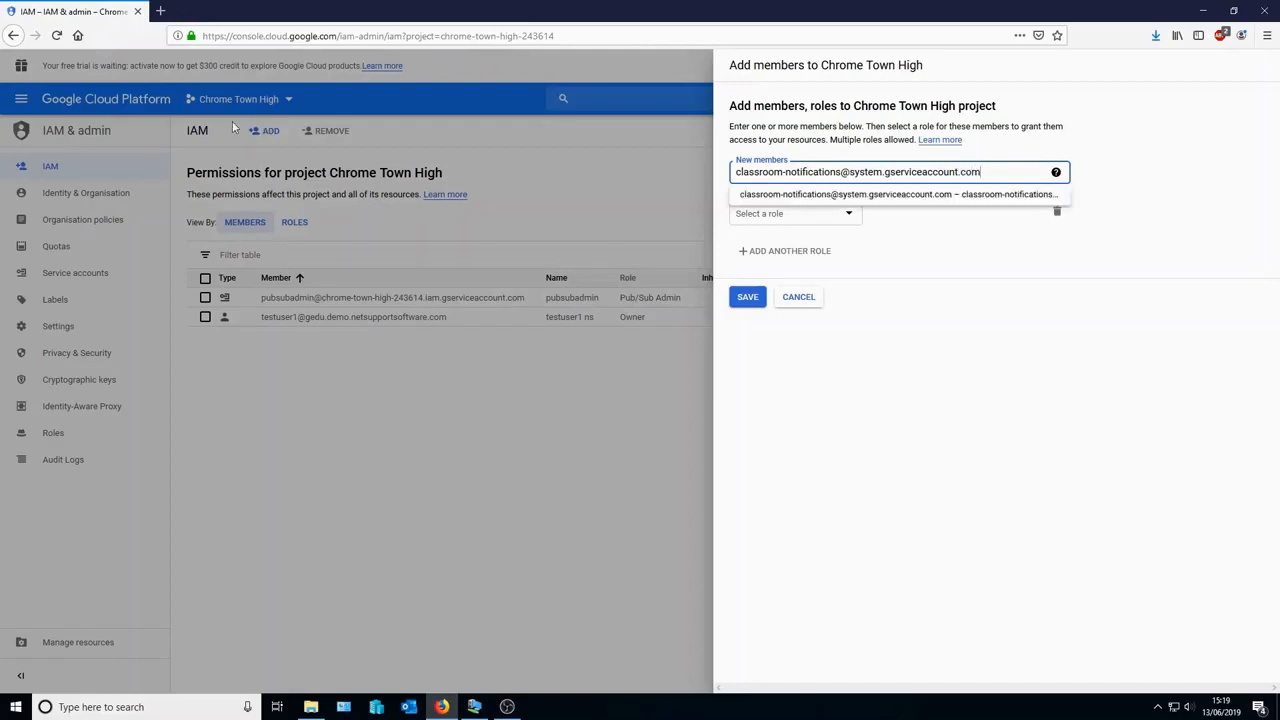
pyautogui.click(787, 196)
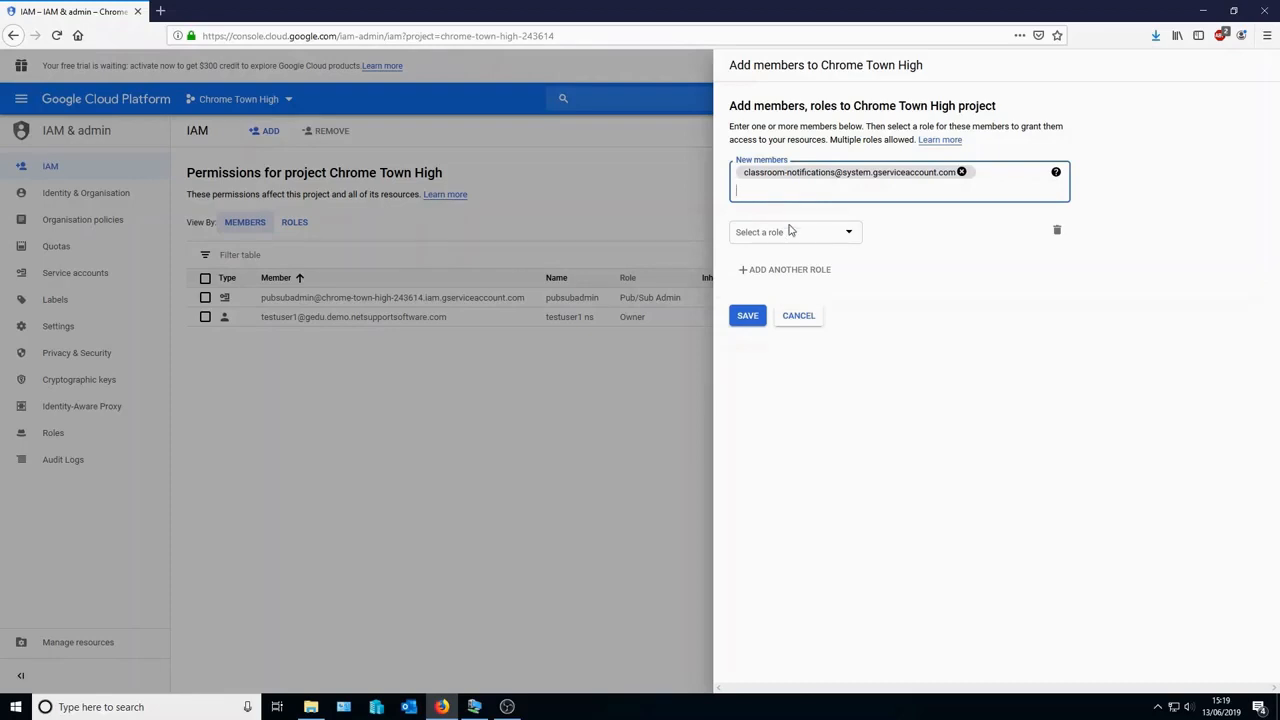
# - Grant the classroom-notifications member the Pub/Sub Publisher role and save
pyautogui.click(797, 231)
pyautogui.scroll(-1, 797, 320)
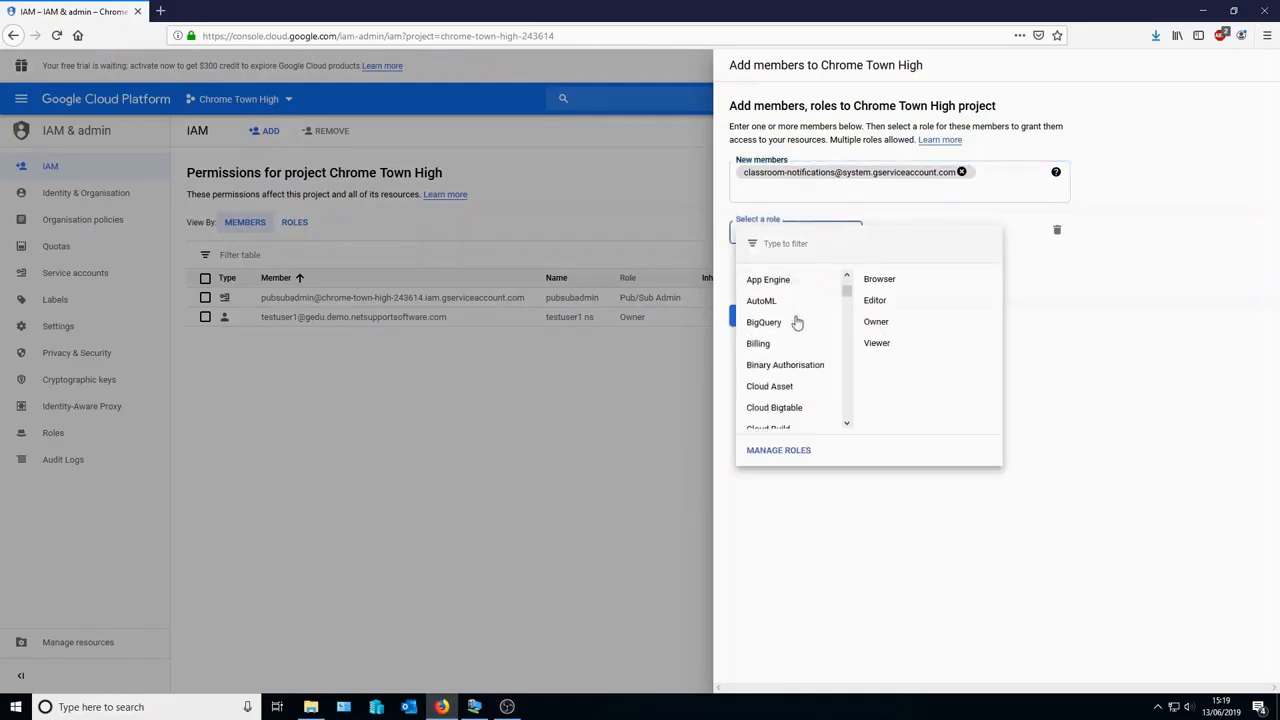
pyautogui.scroll(-5, 797, 322)
pyautogui.scroll(-10, 797, 320)
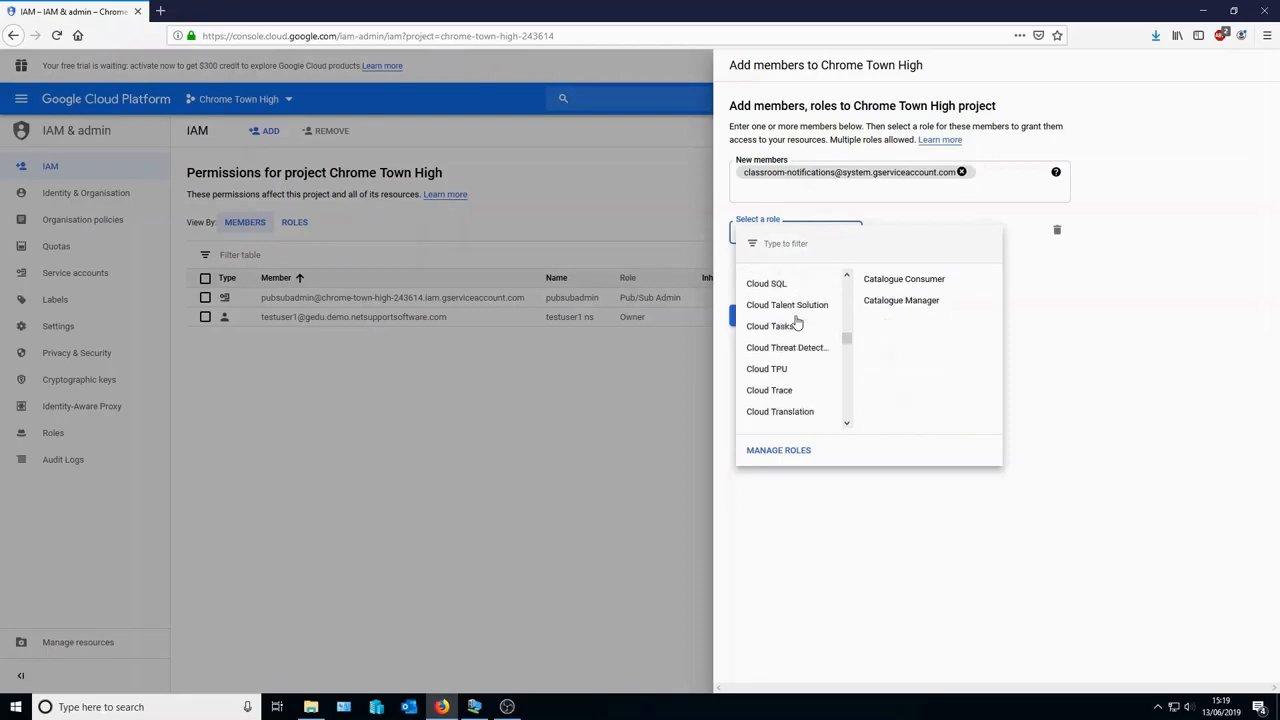
pyautogui.scroll(-3, 797, 320)
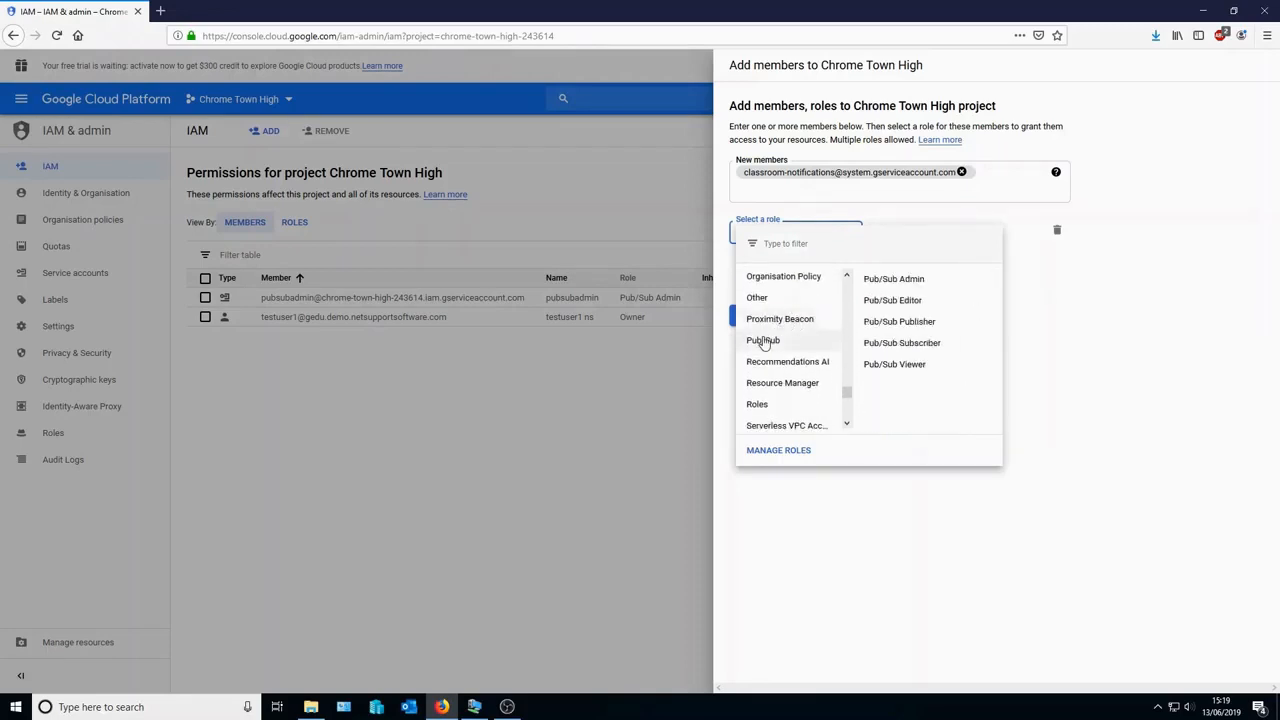
pyautogui.click(892, 324)
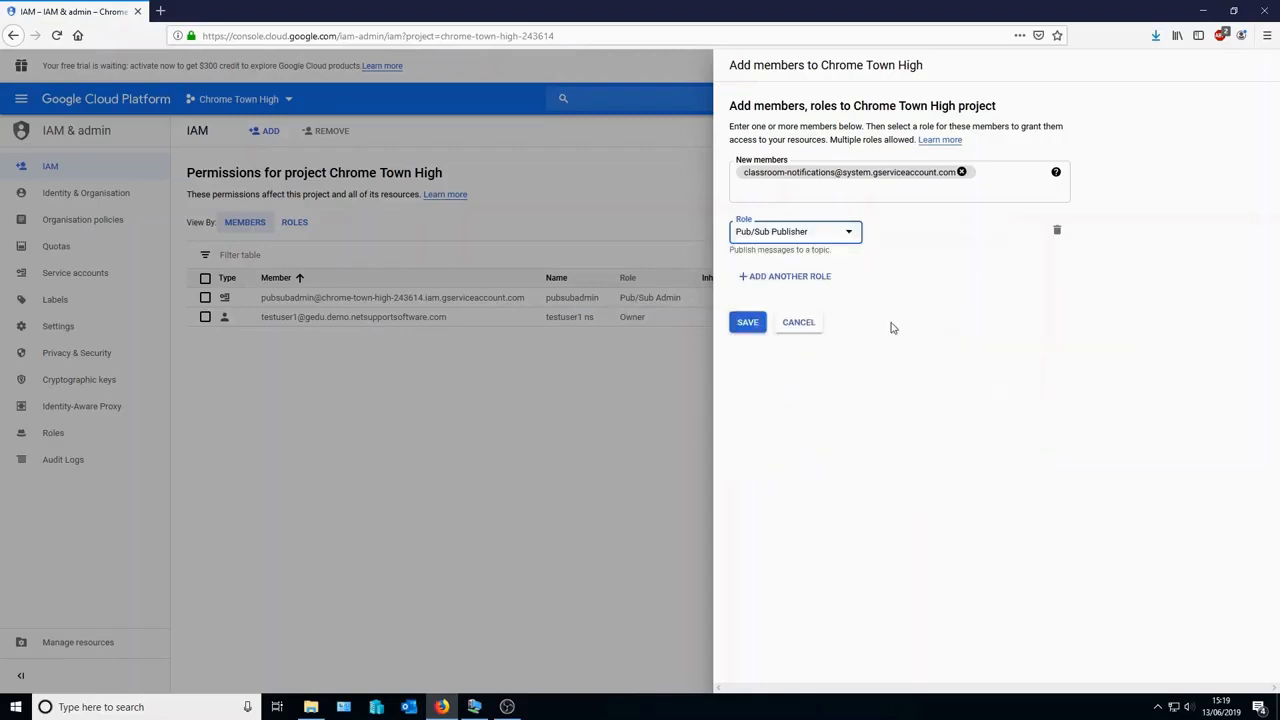
pyautogui.click(757, 326)
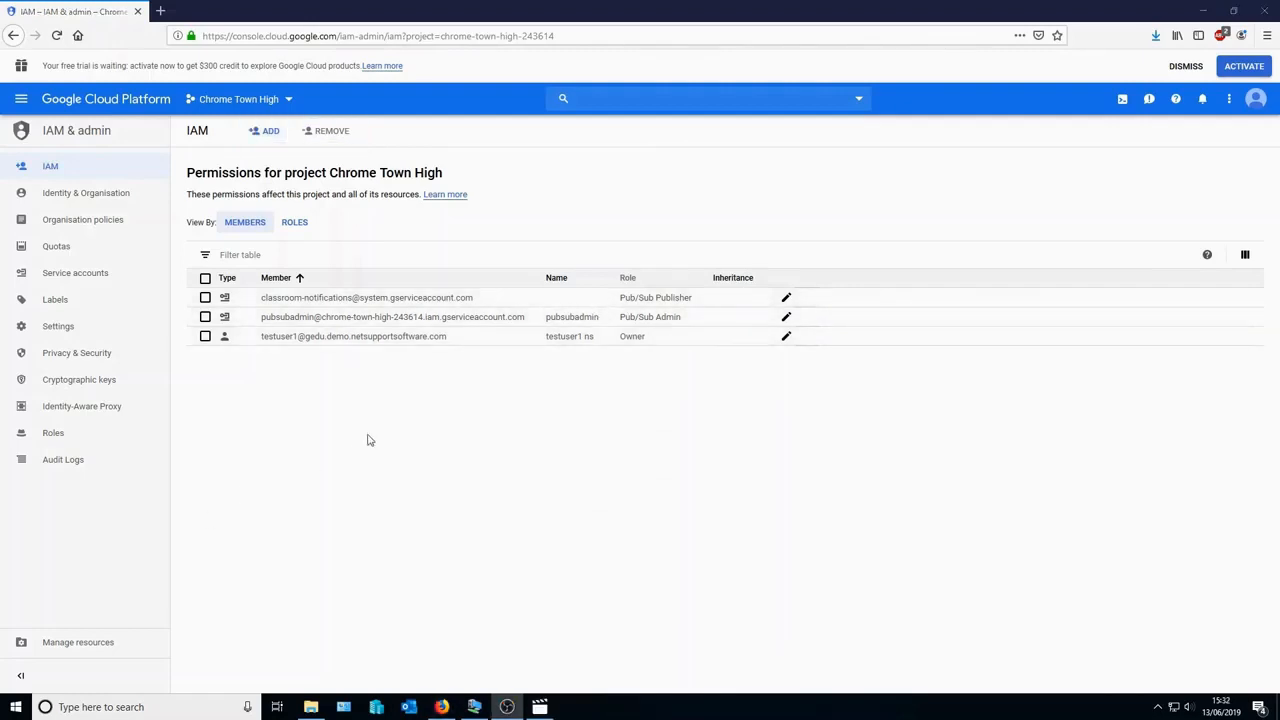
# - Close Firefox and launch Configure Connectivity Server from the NetSupport tray icon
pyautogui.click(1277, 6)
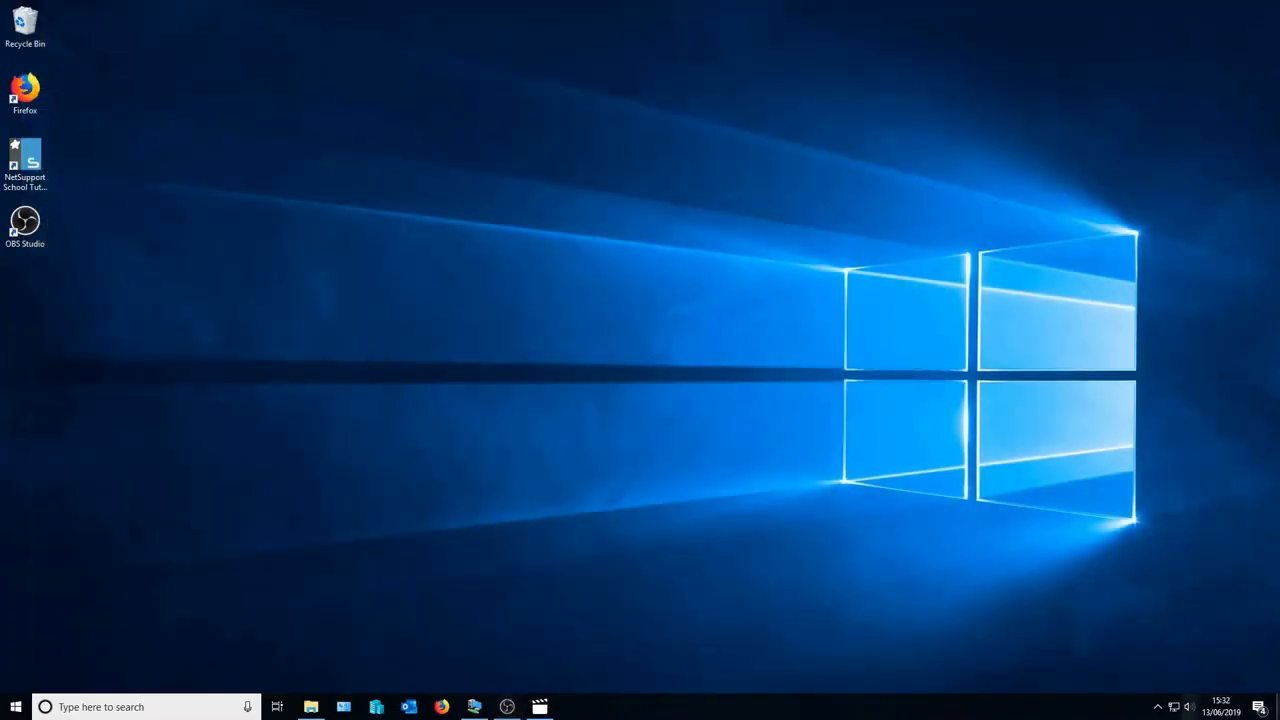
pyautogui.click(1158, 707)
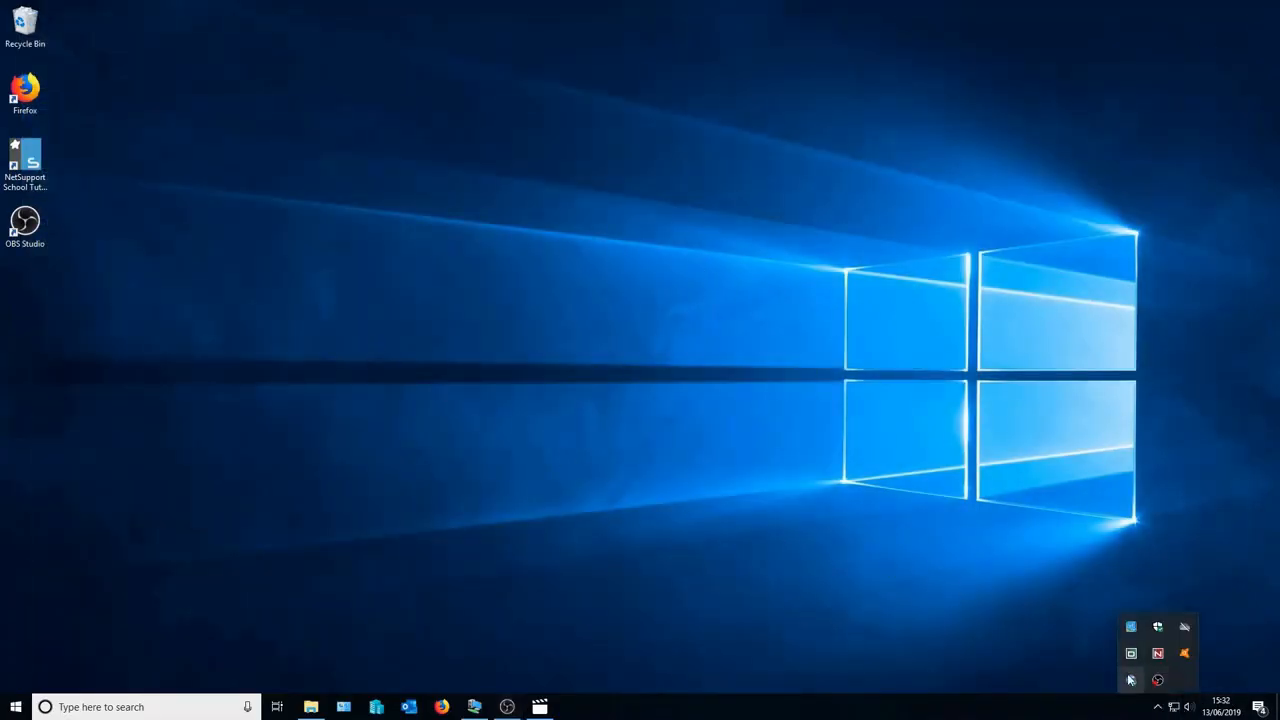
pyautogui.rightClick(1131, 679)
pyautogui.click(1141, 630)
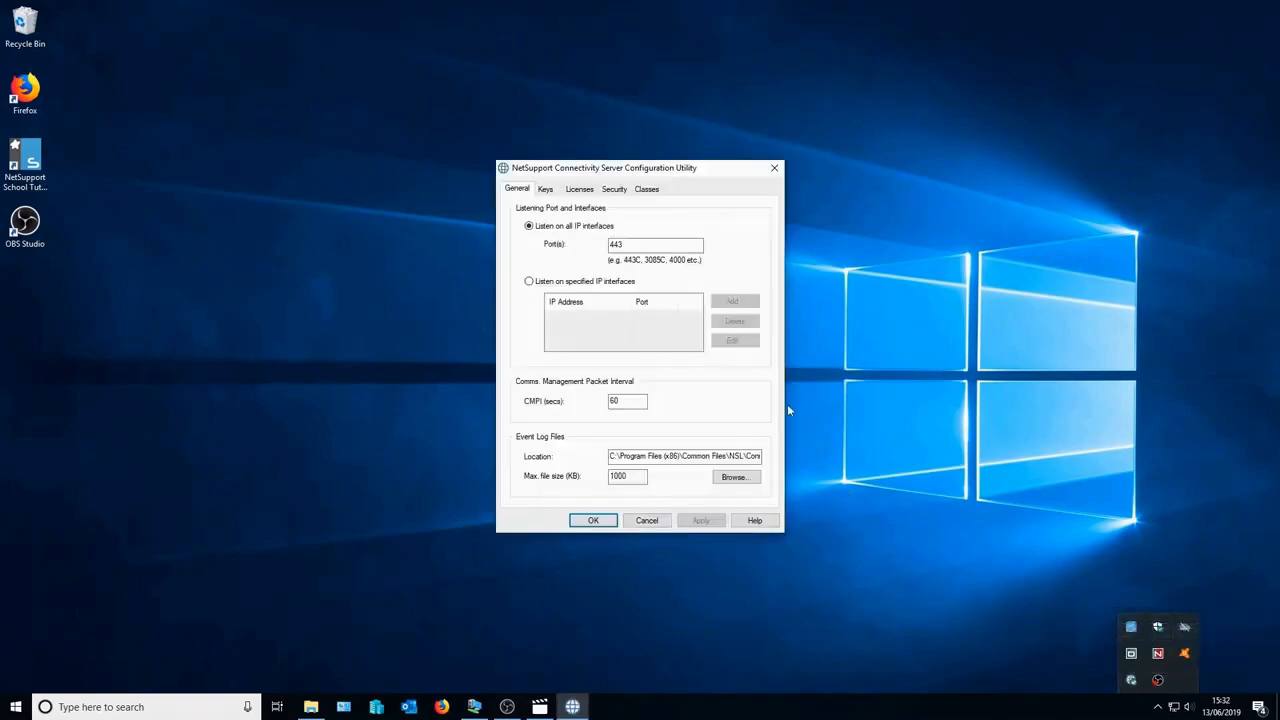
# - Set Classes datasource to Google Classroom, loading the client_secret JSON from Downloads
pyautogui.click(650, 189)
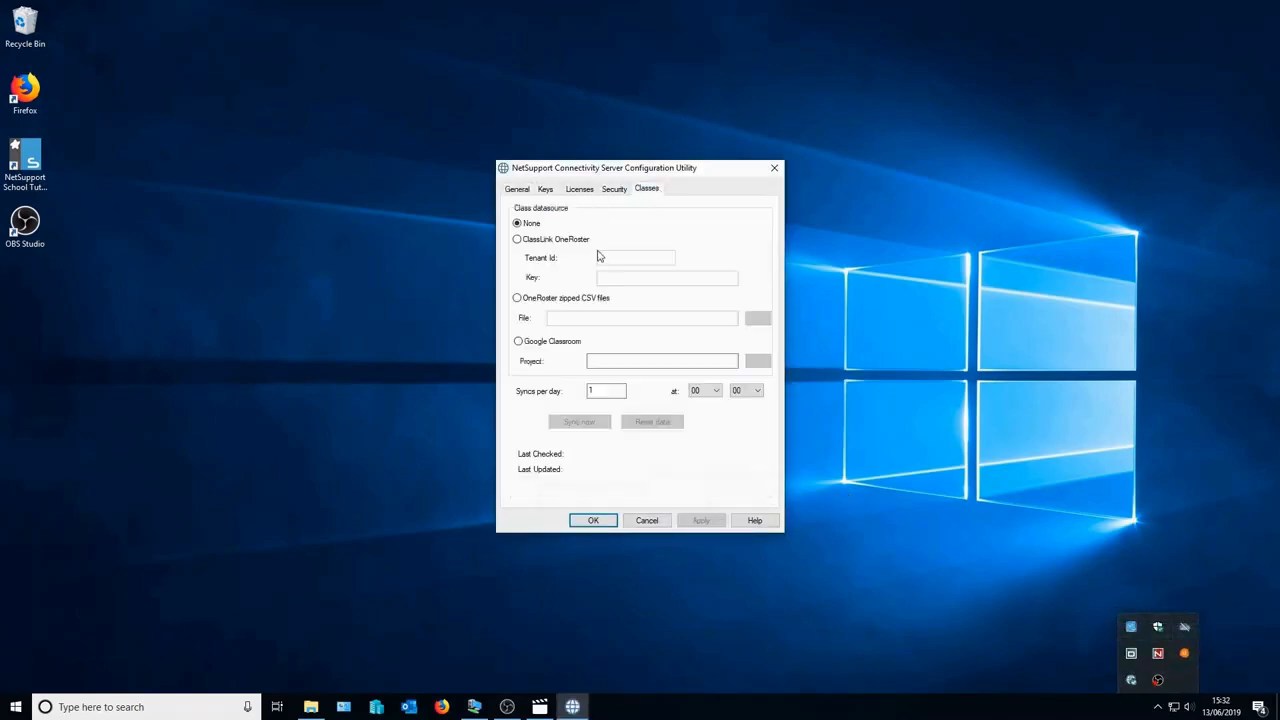
pyautogui.click(518, 343)
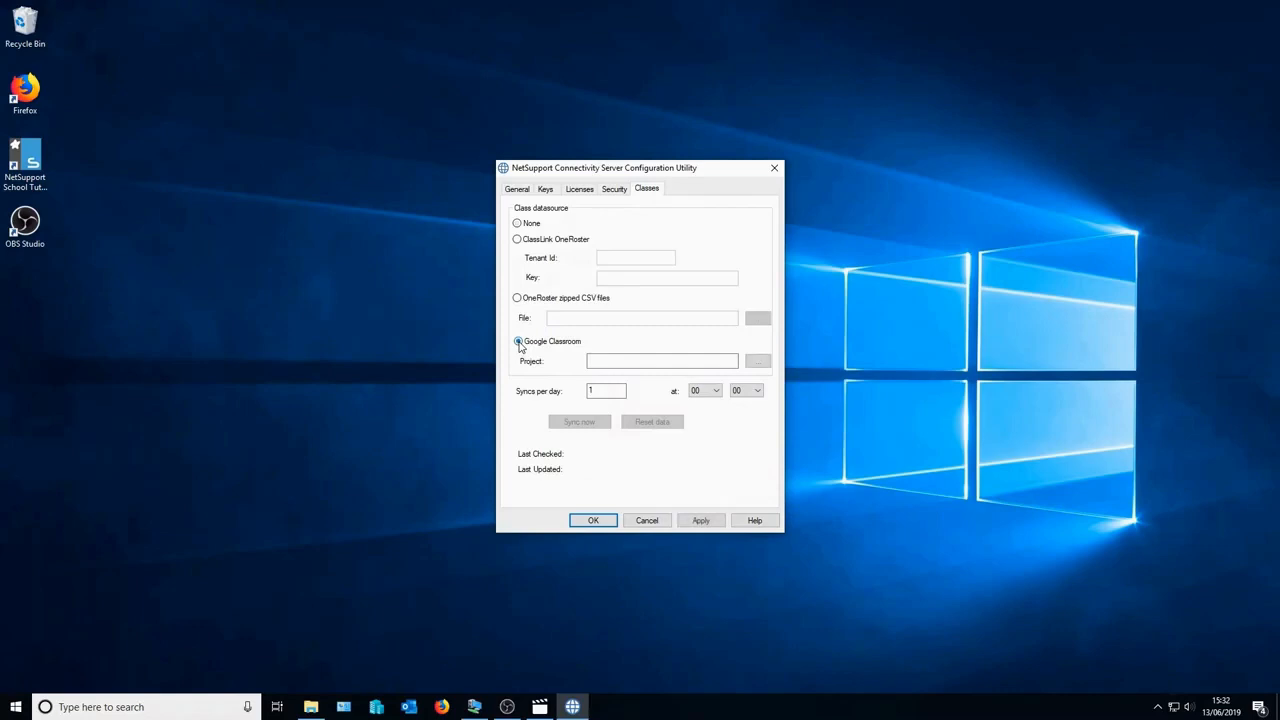
pyautogui.click(755, 364)
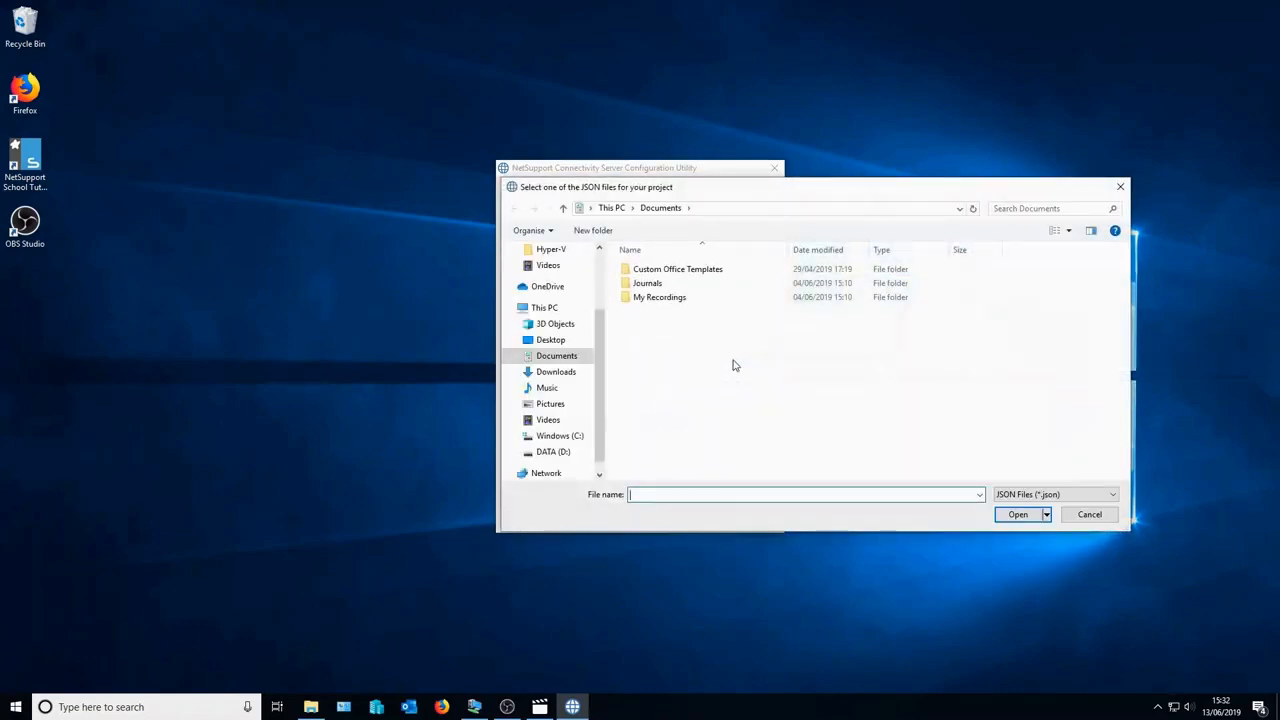
pyautogui.click(568, 372)
pyautogui.click(680, 288)
pyautogui.click(1018, 514)
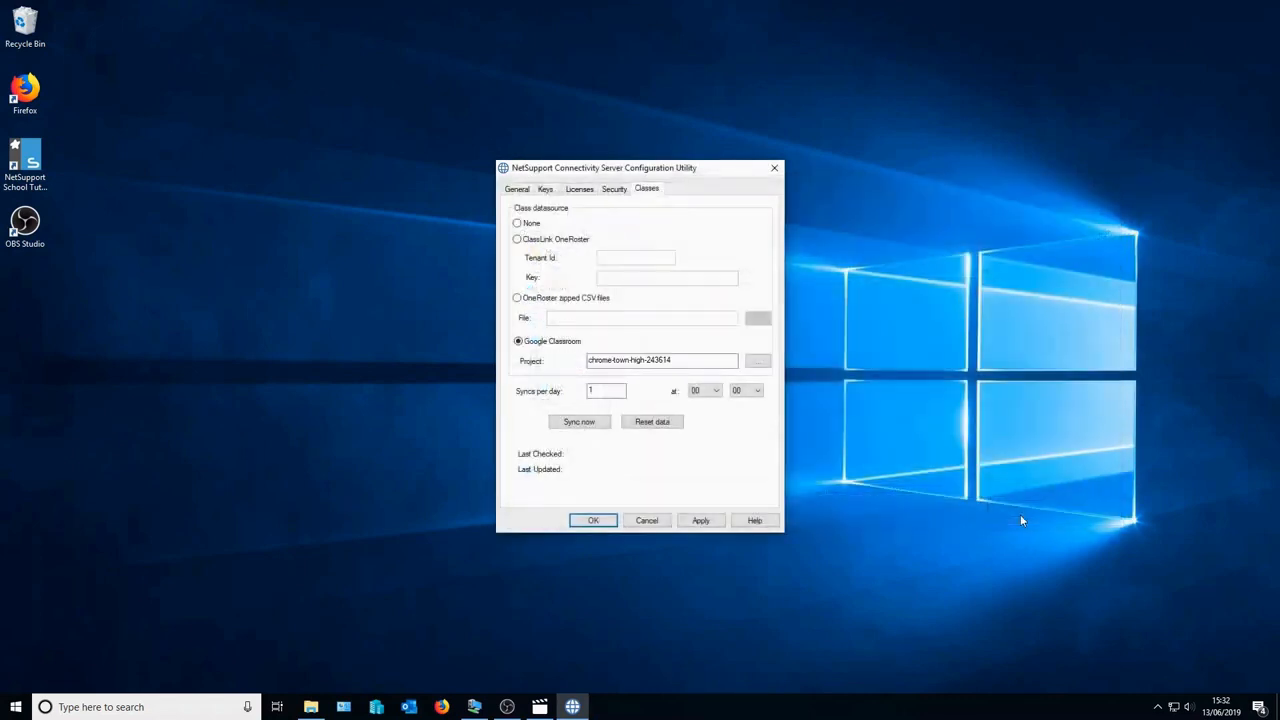
# - Apply the Google Classroom settings and let Chrome Town High access the admin Google account
pyautogui.click(703, 521)
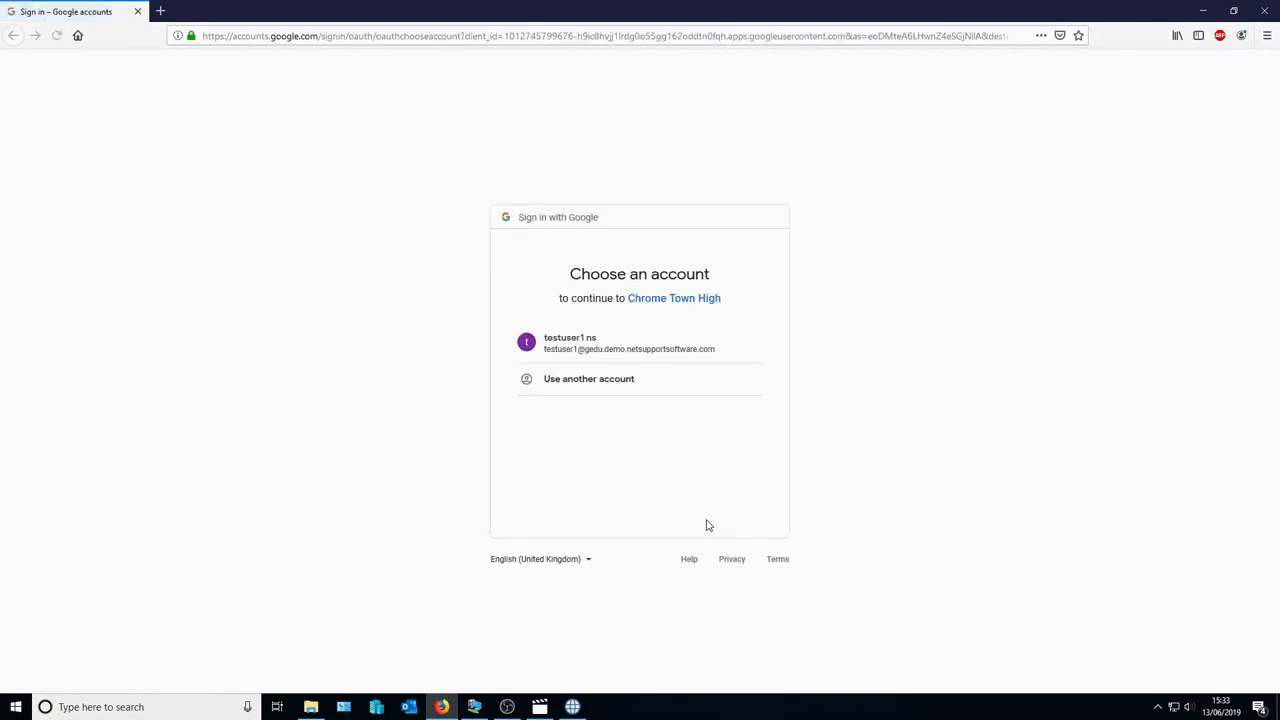
pyautogui.click(593, 345)
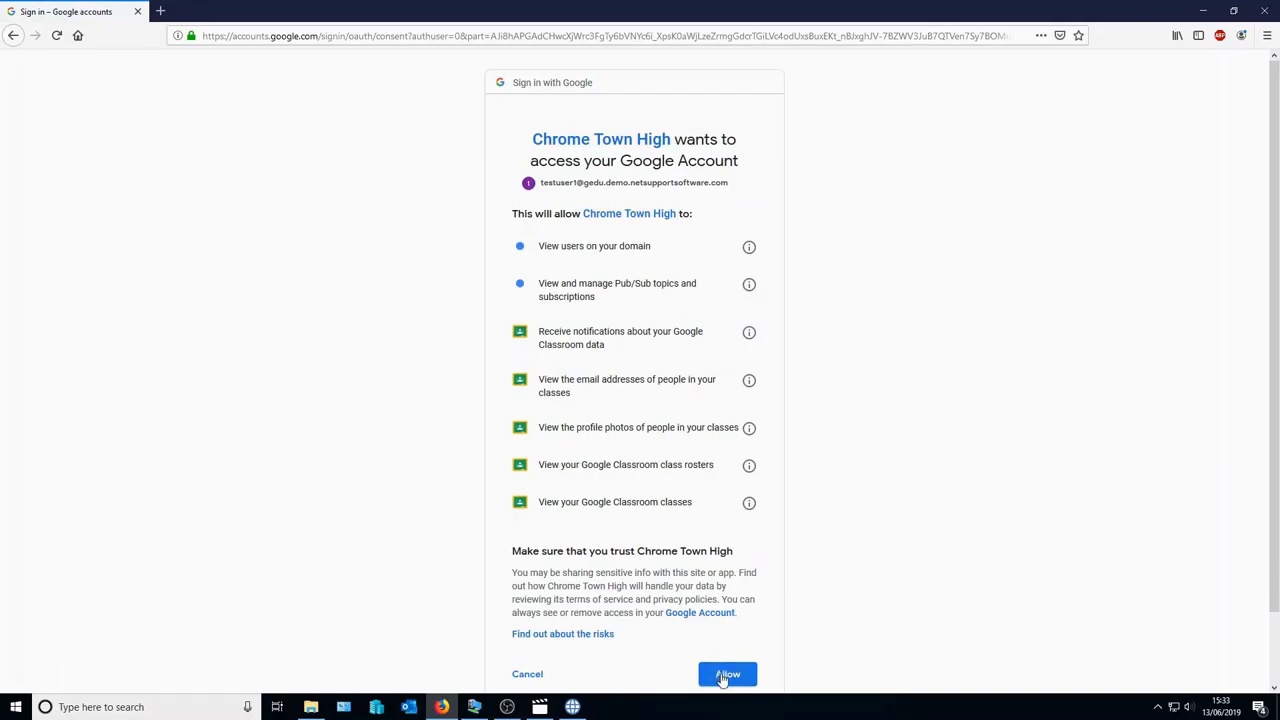
pyautogui.click(725, 676)
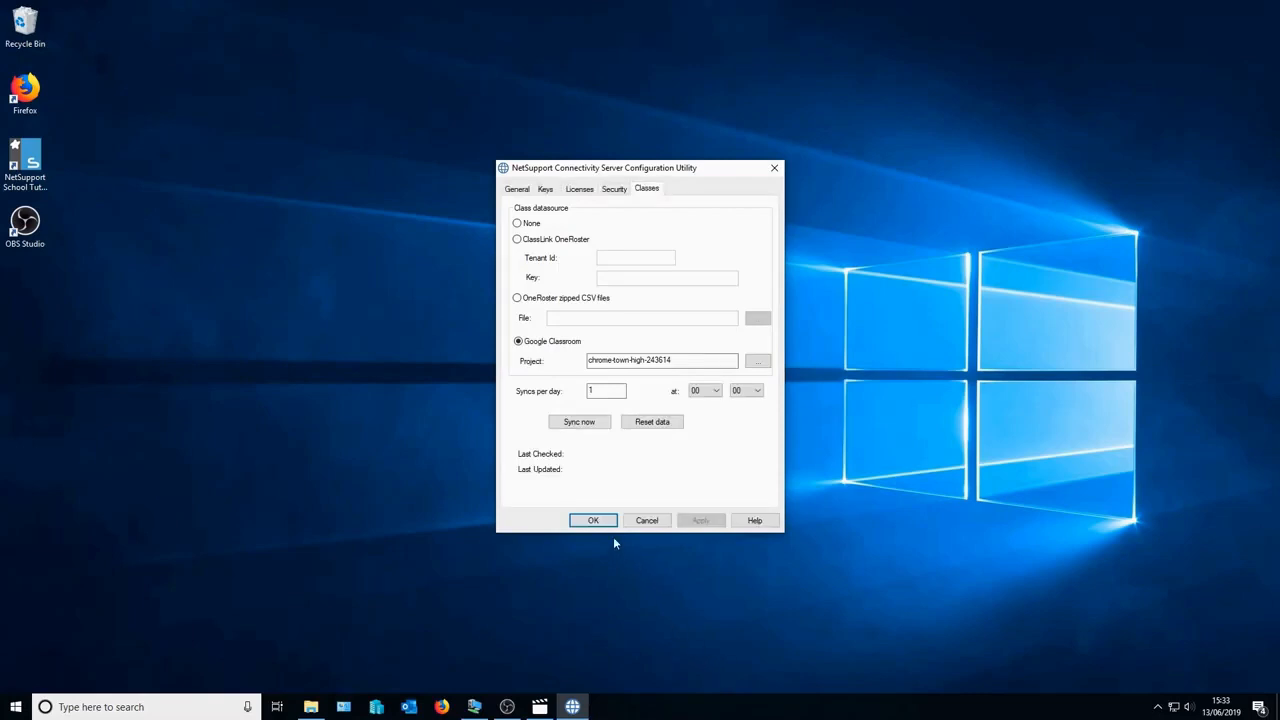
# - Set NetSupport School student selection to Connect to SIS with school Chrome Town High, applying immediately
pyautogui.click(593, 520)
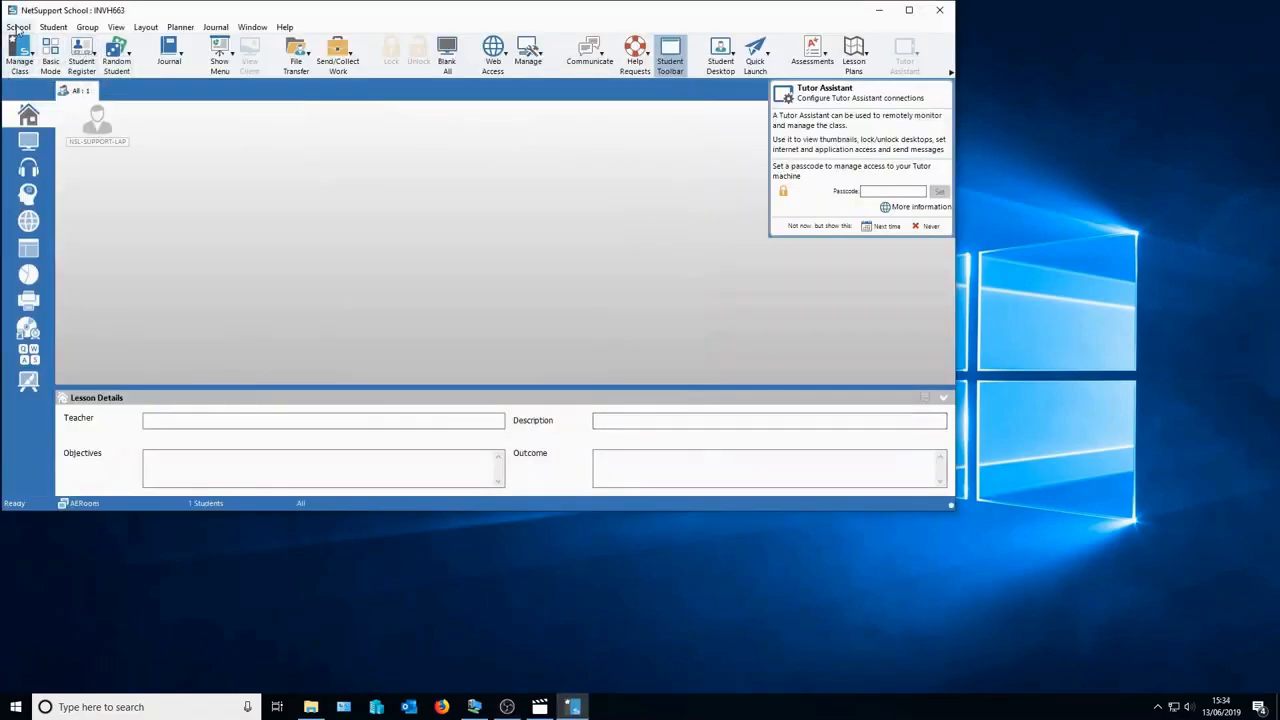
pyautogui.click(18, 27)
pyautogui.click(55, 161)
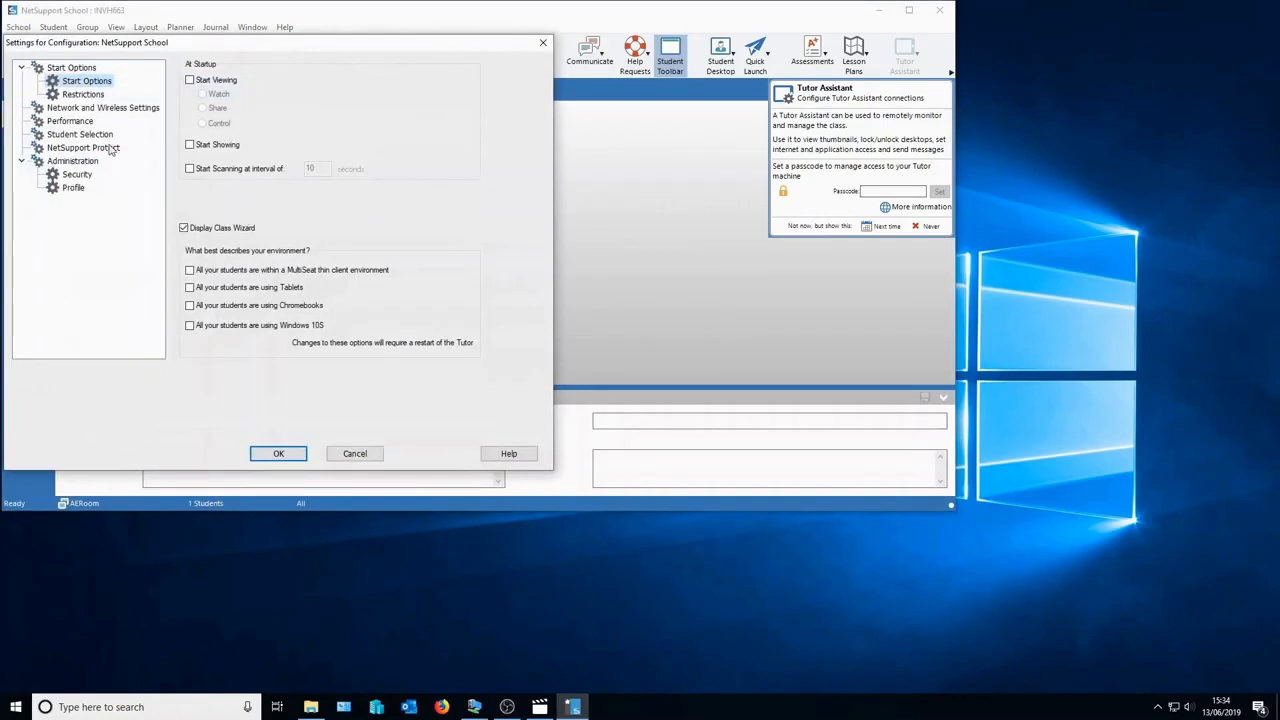
pyautogui.click(102, 136)
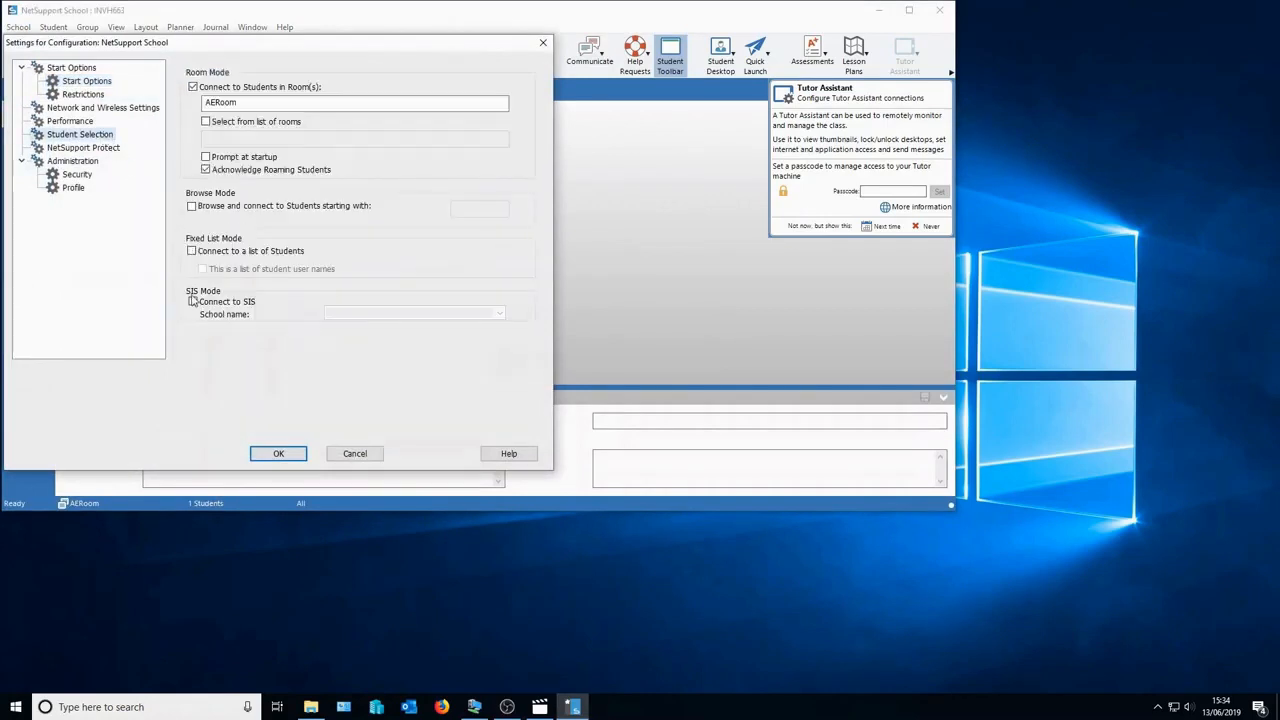
pyautogui.click(192, 301)
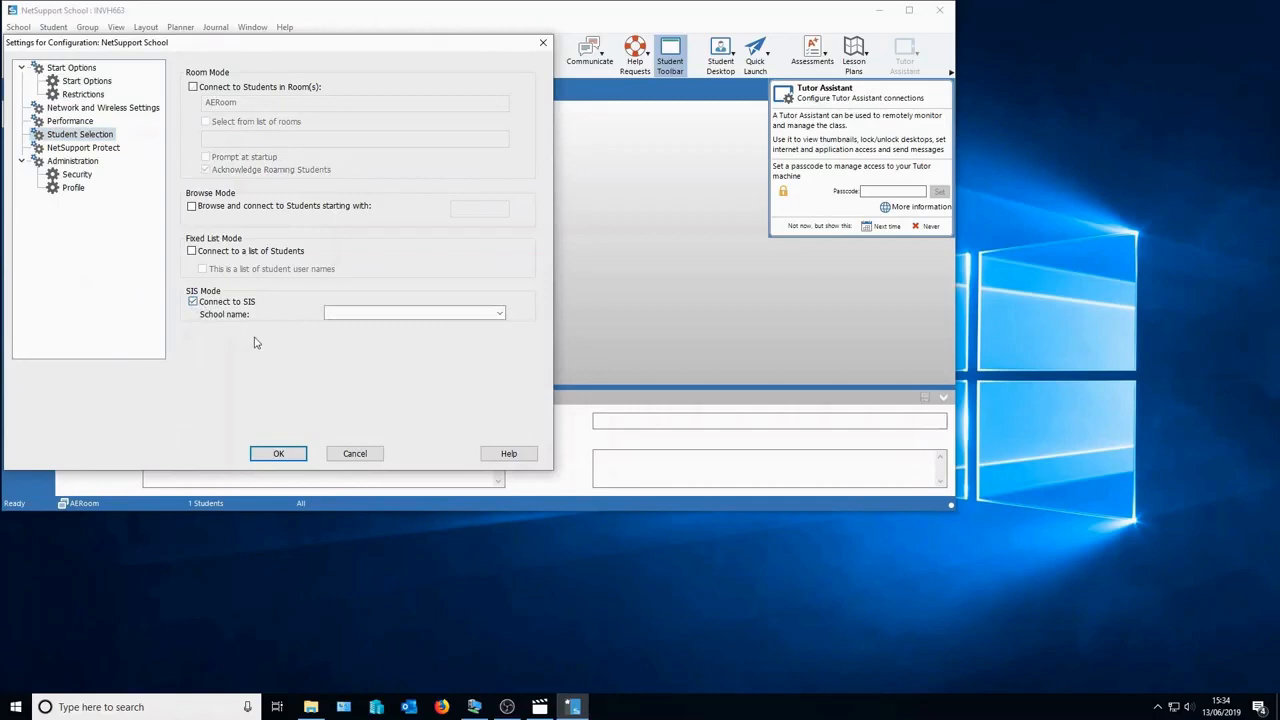
pyautogui.click(499, 314)
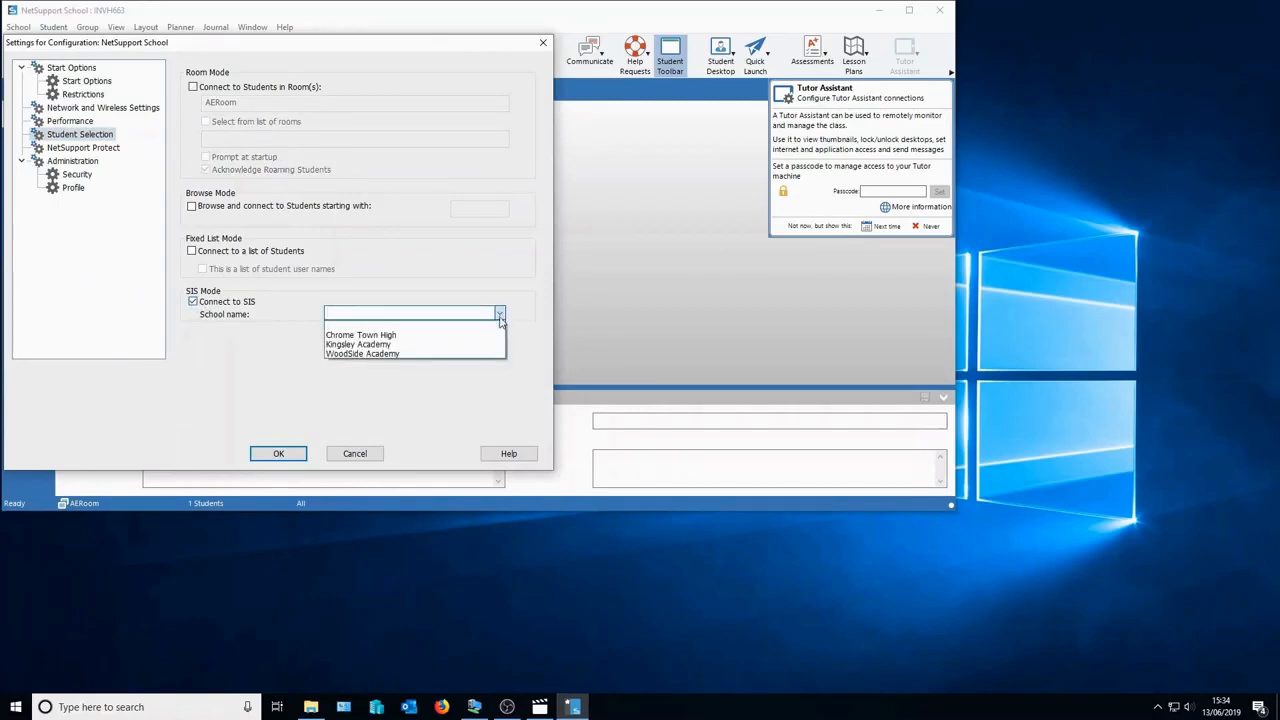
pyautogui.click(484, 336)
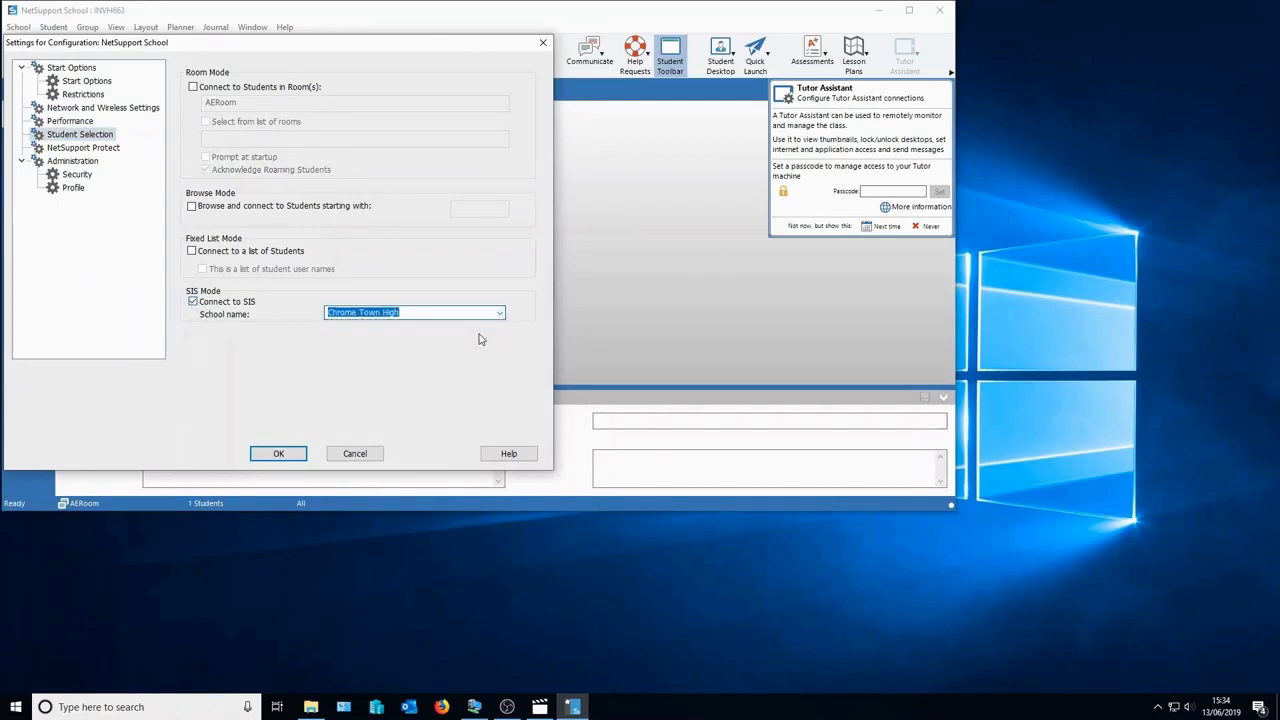
pyautogui.click(290, 457)
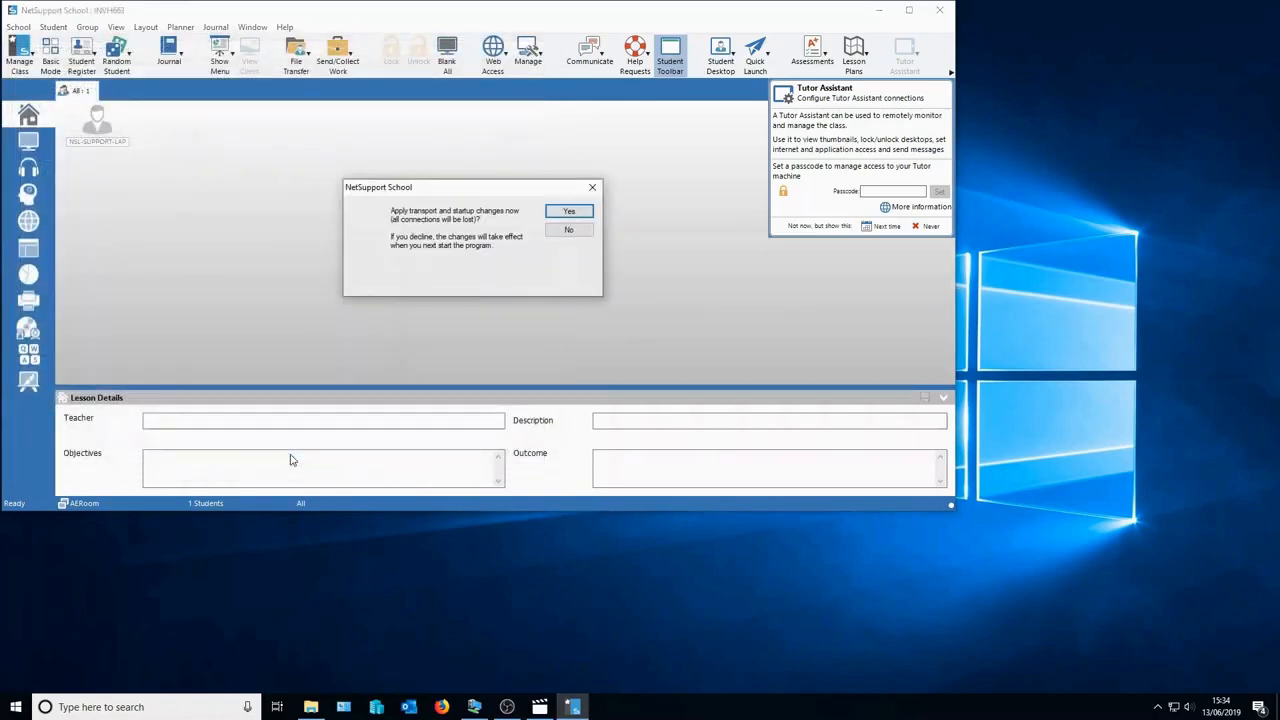
pyautogui.click(566, 212)
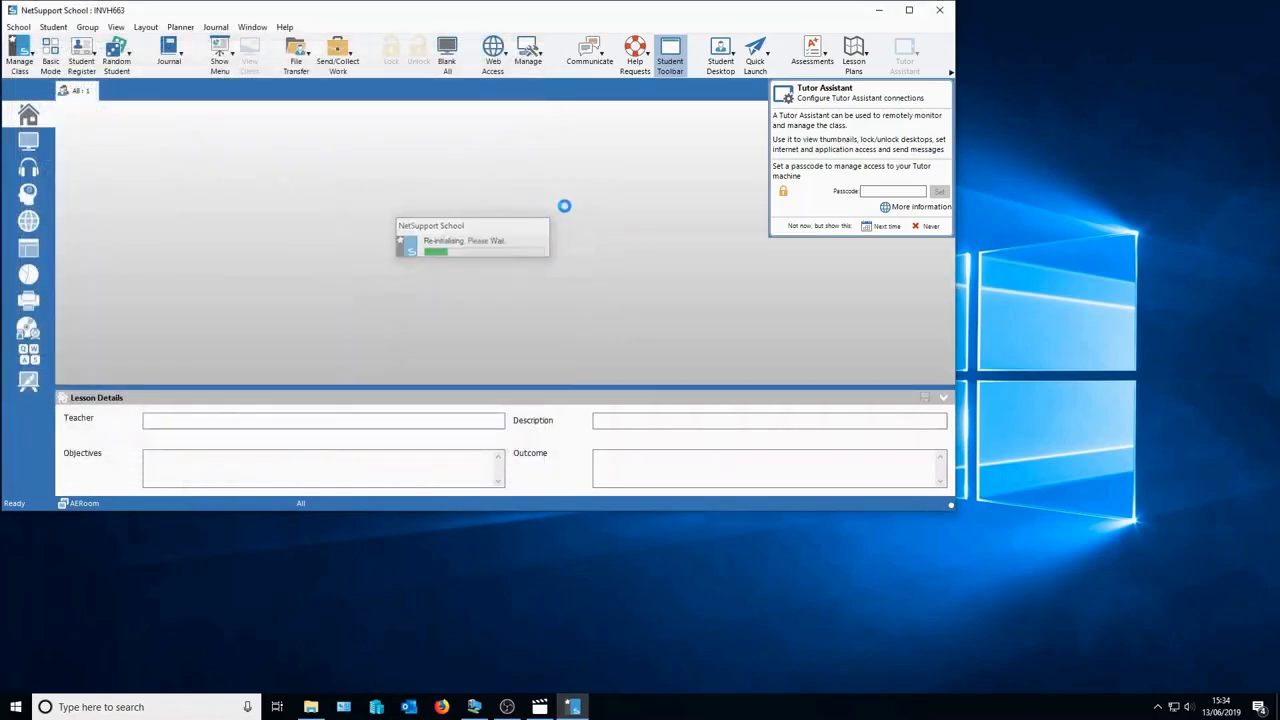